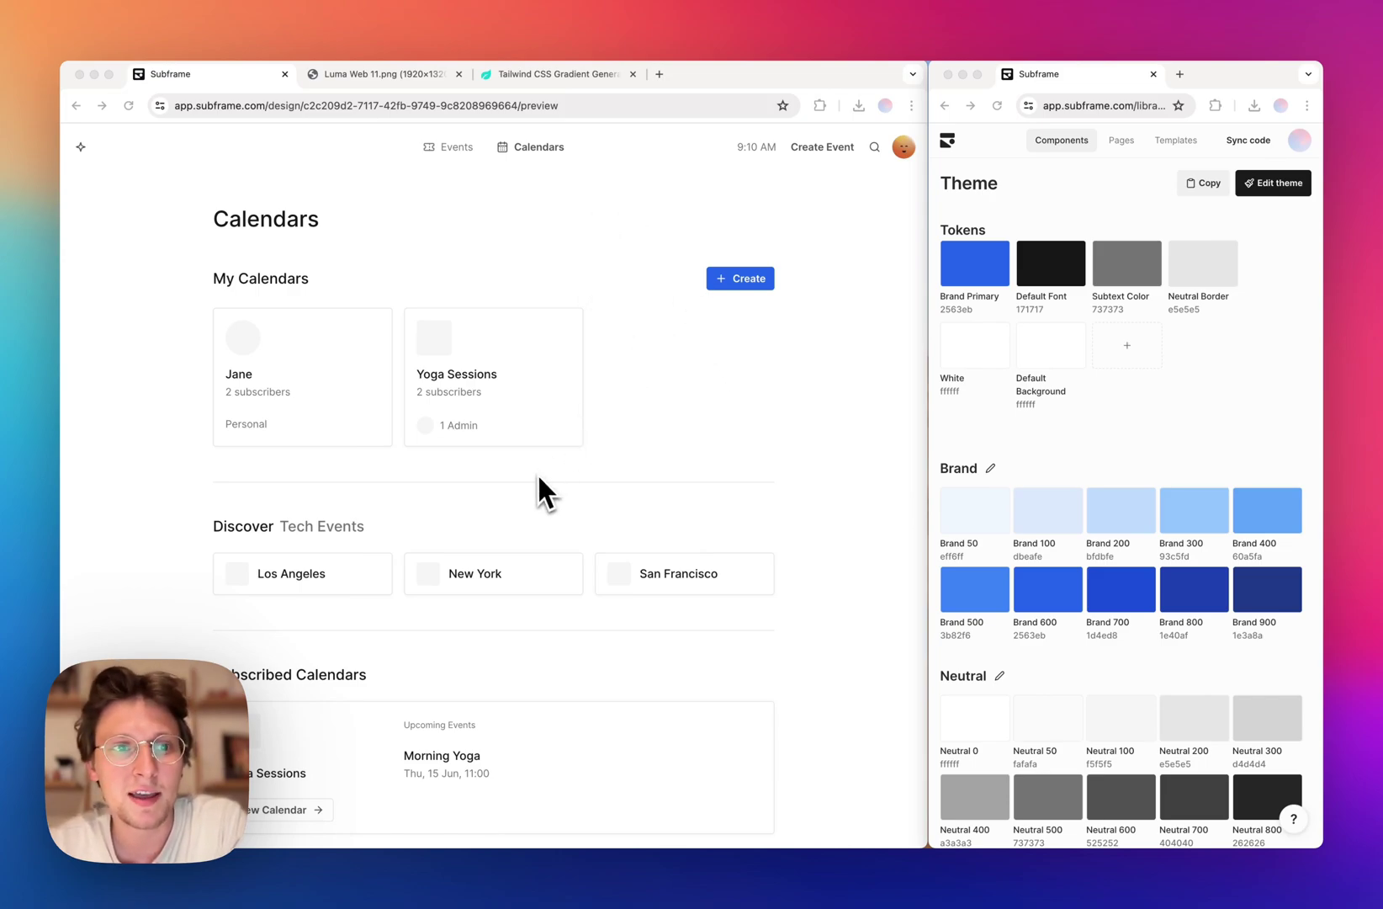
# - Scroll through the Calendars page preview, returning to it in Subframe
pyautogui.scroll(-2, 555, 445)
pyautogui.scroll(2, 569, 412)
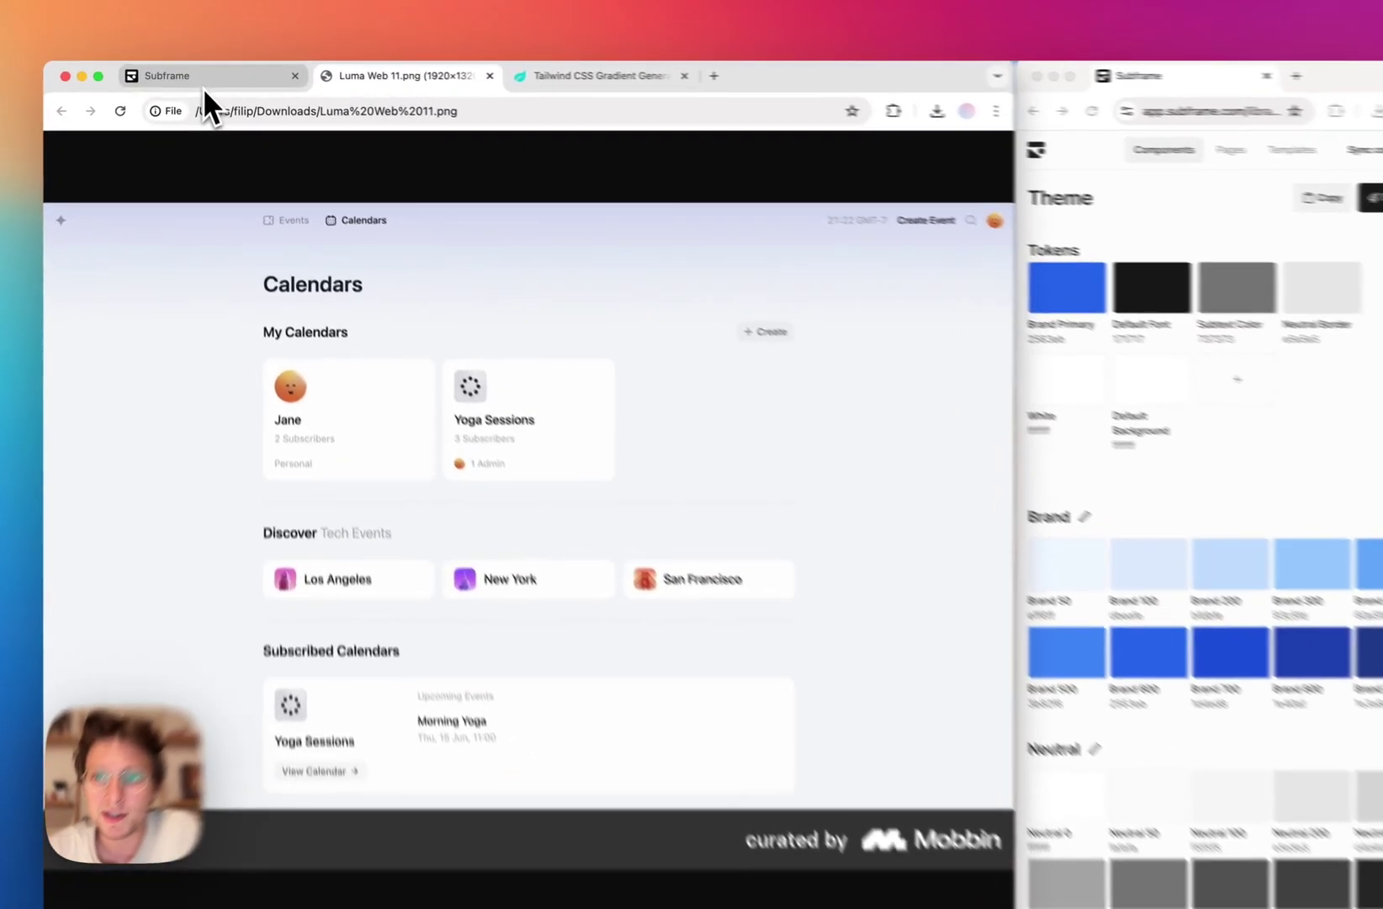
pyautogui.click(191, 75)
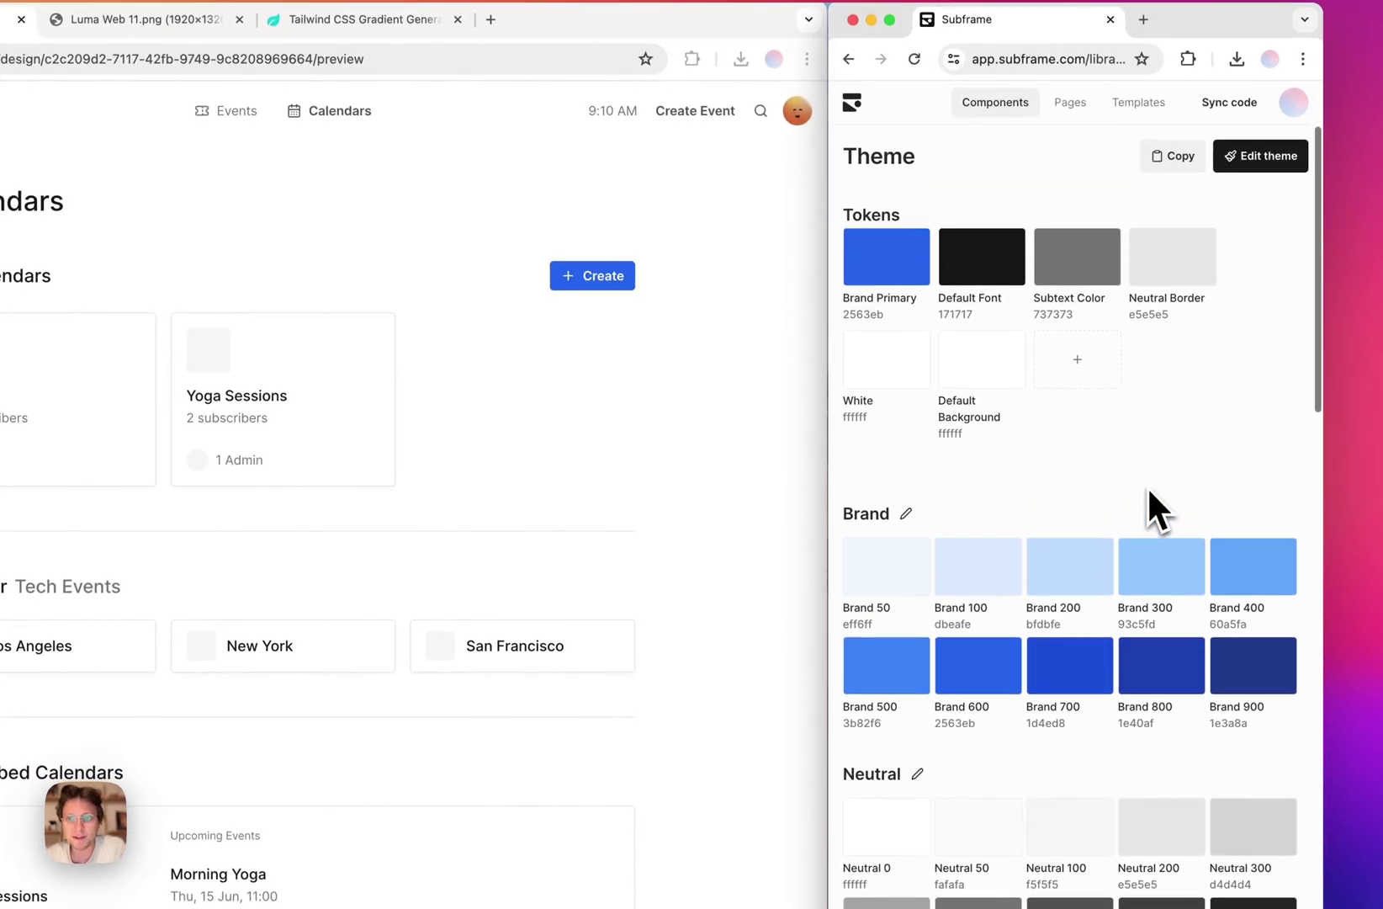
pyautogui.scroll(-9, 1146, 486)
pyautogui.scroll(-10, 1119, 457)
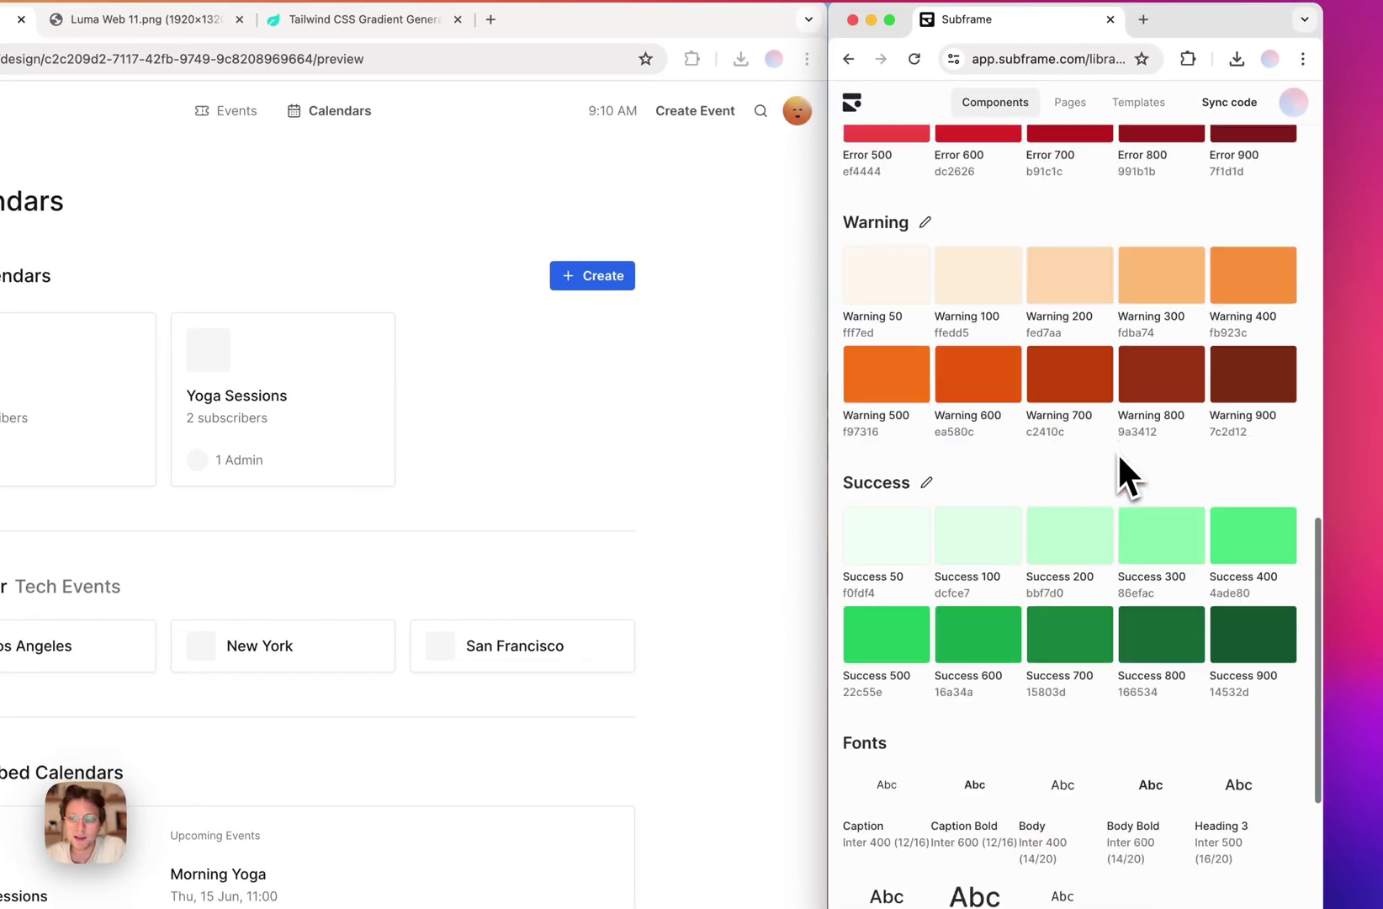
pyautogui.scroll(20, 1119, 457)
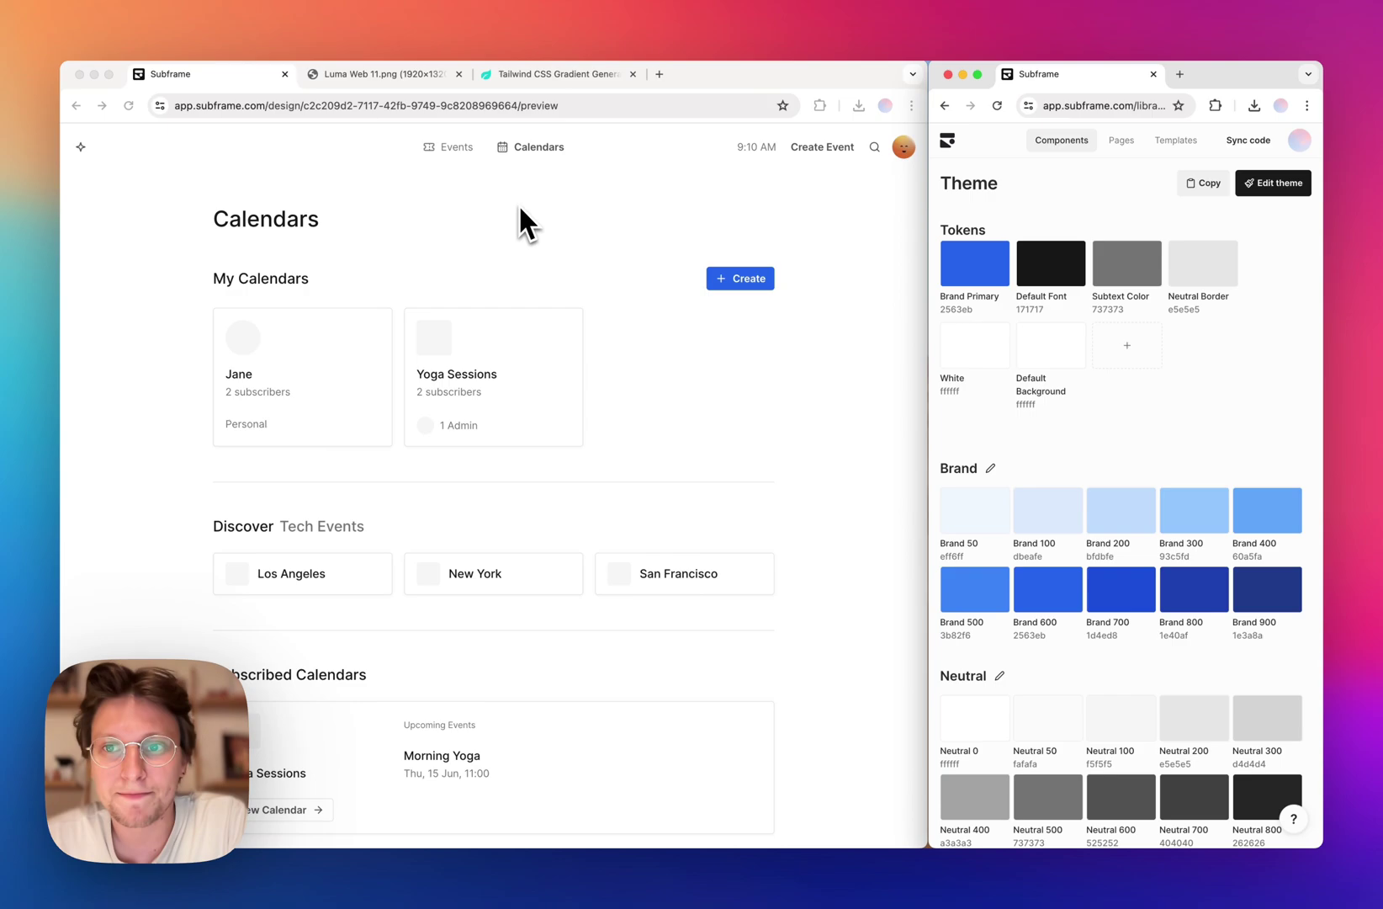
# - View the Luma reference screenshot, then go back to the Subframe Calendars preview
pyautogui.click(371, 78)
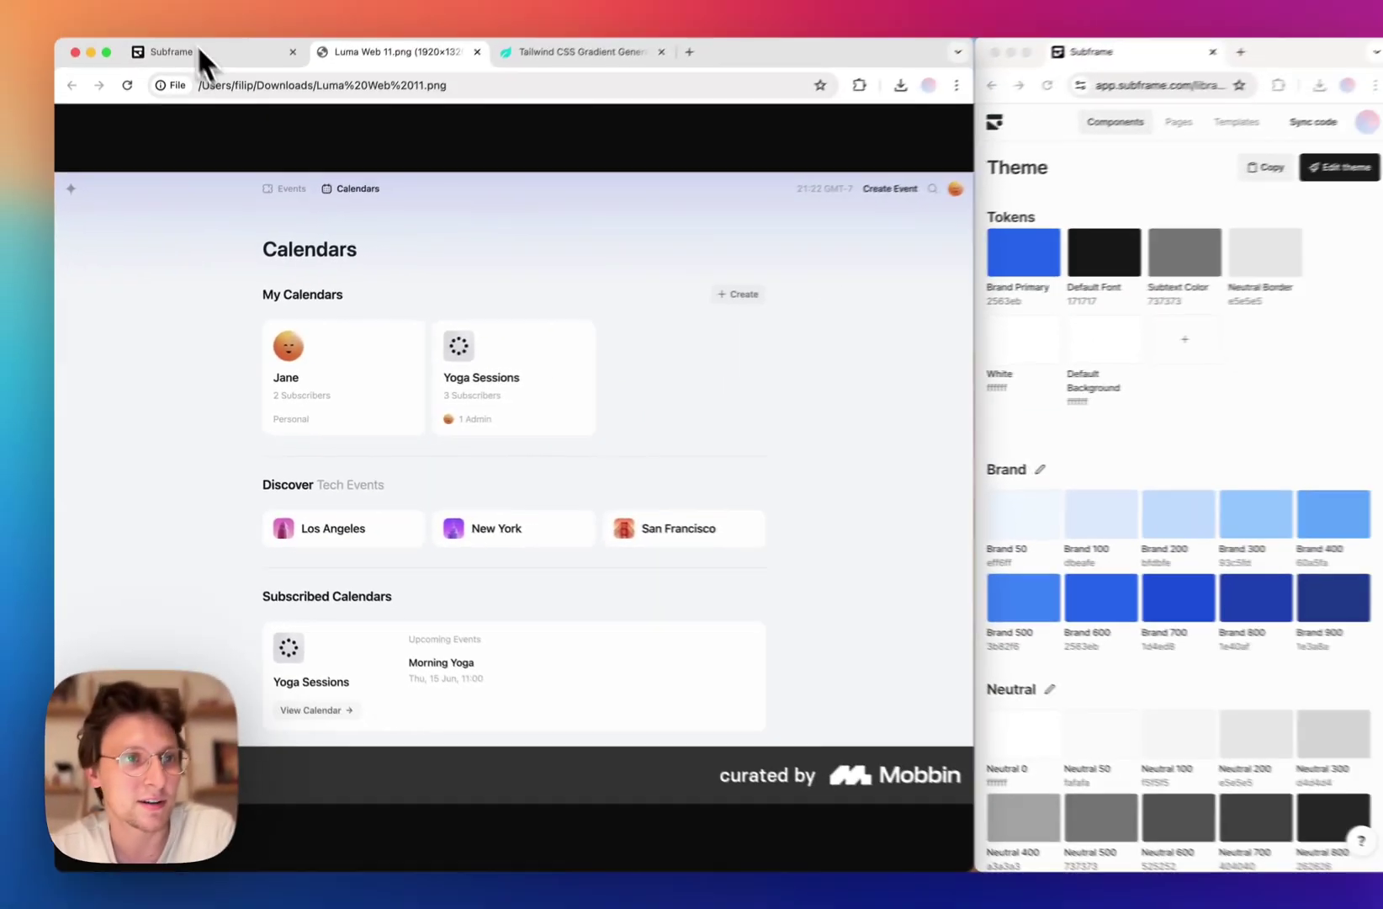
pyautogui.click(198, 49)
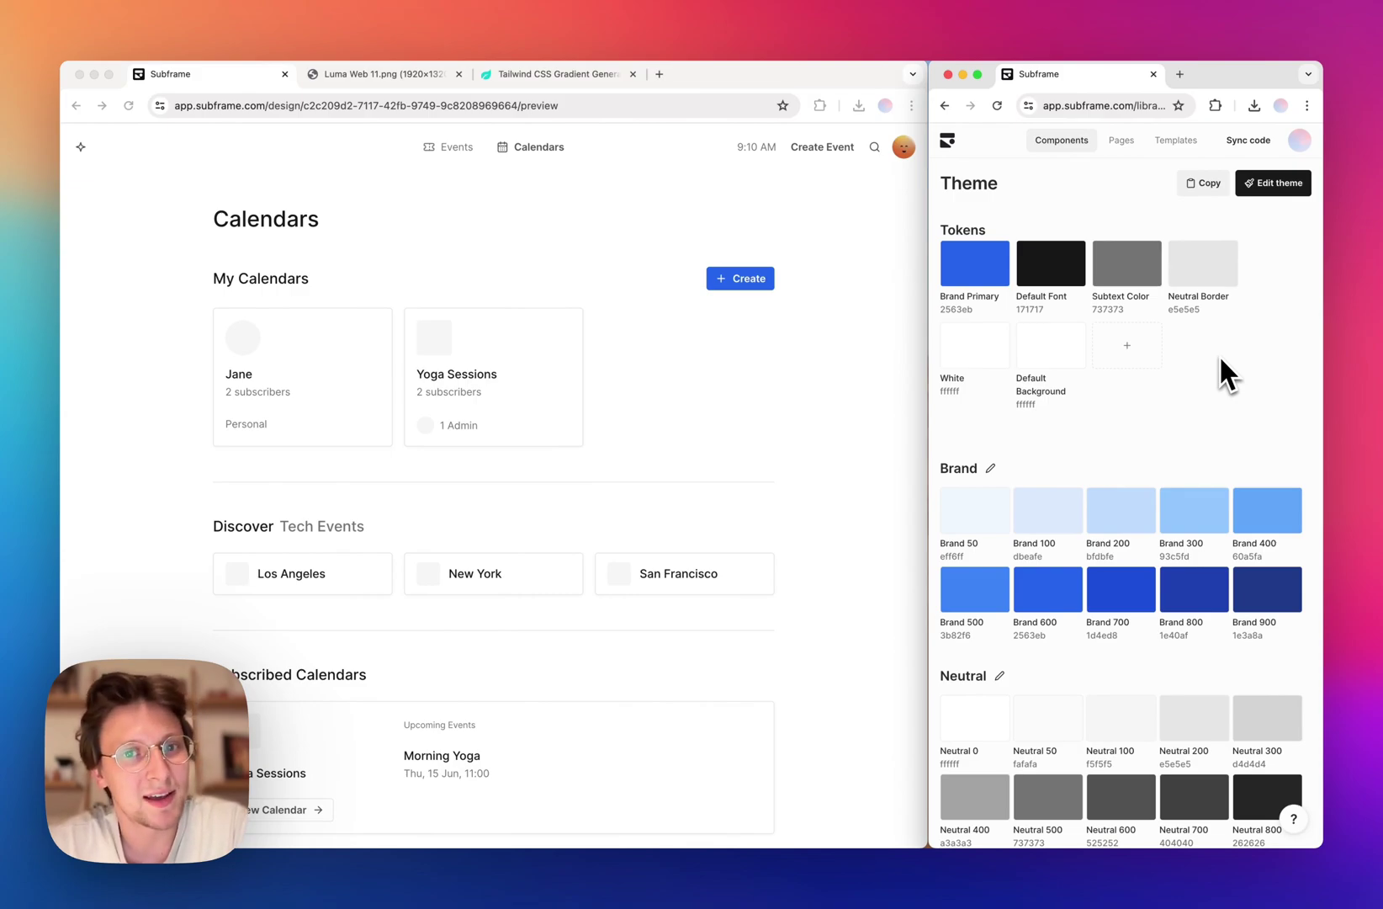
# - Change the theme's neutral palette to Slate
pyautogui.scroll(-3, 1220, 358)
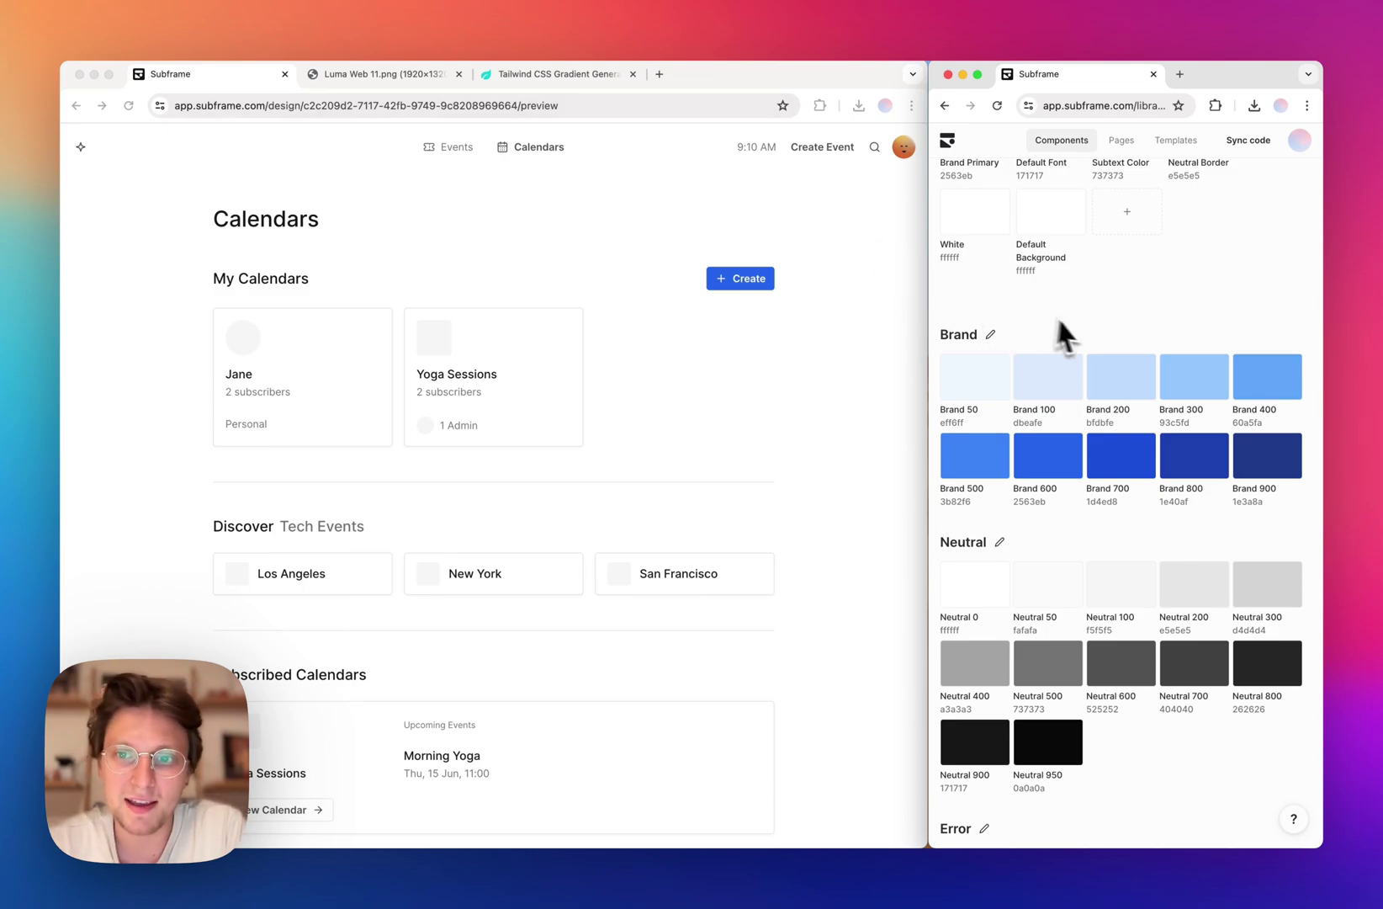
pyautogui.scroll(-2, 1056, 319)
pyautogui.click(996, 460)
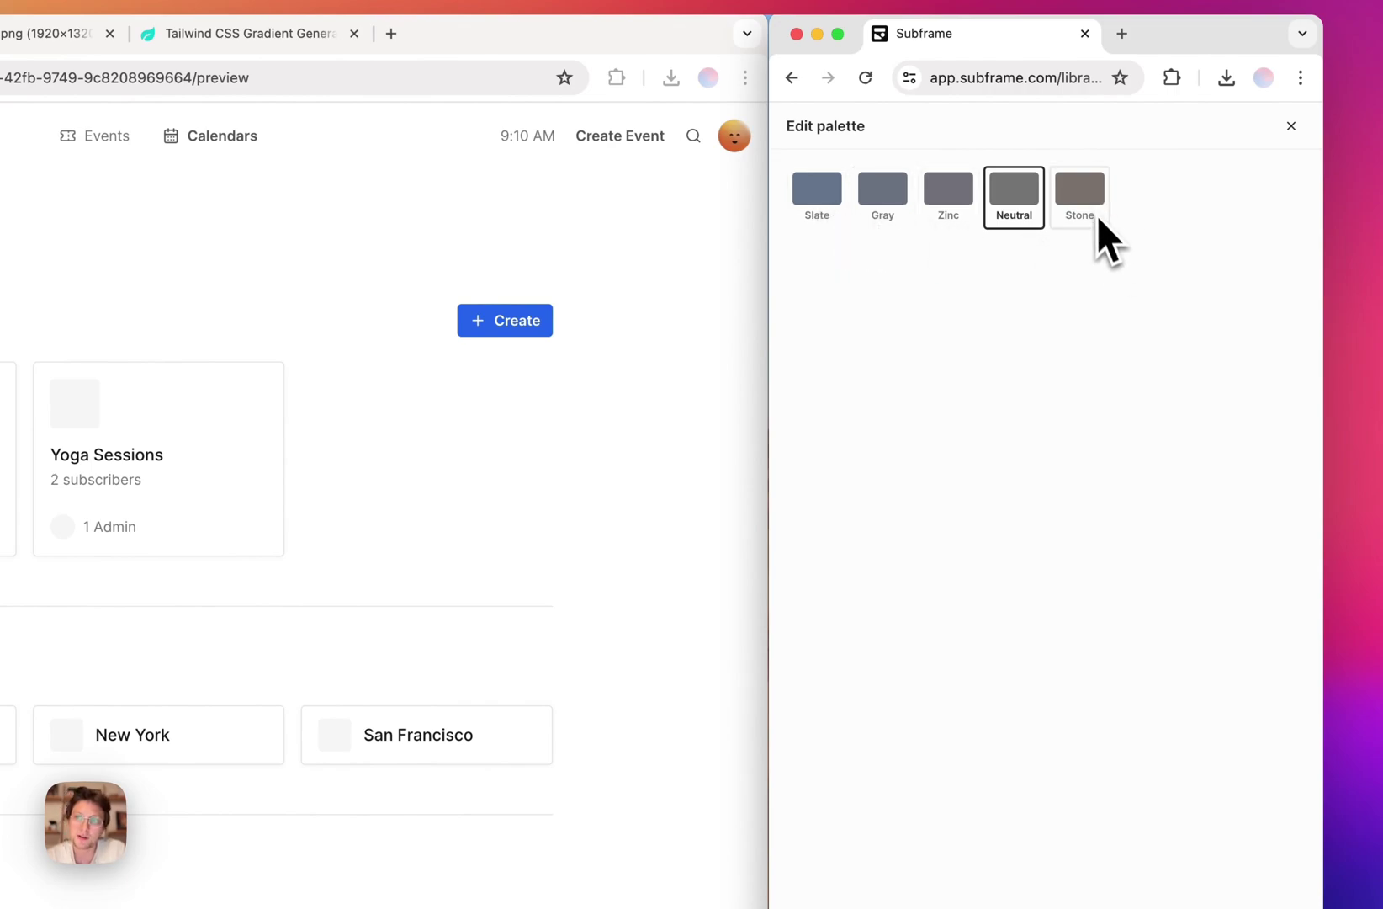
pyautogui.click(828, 220)
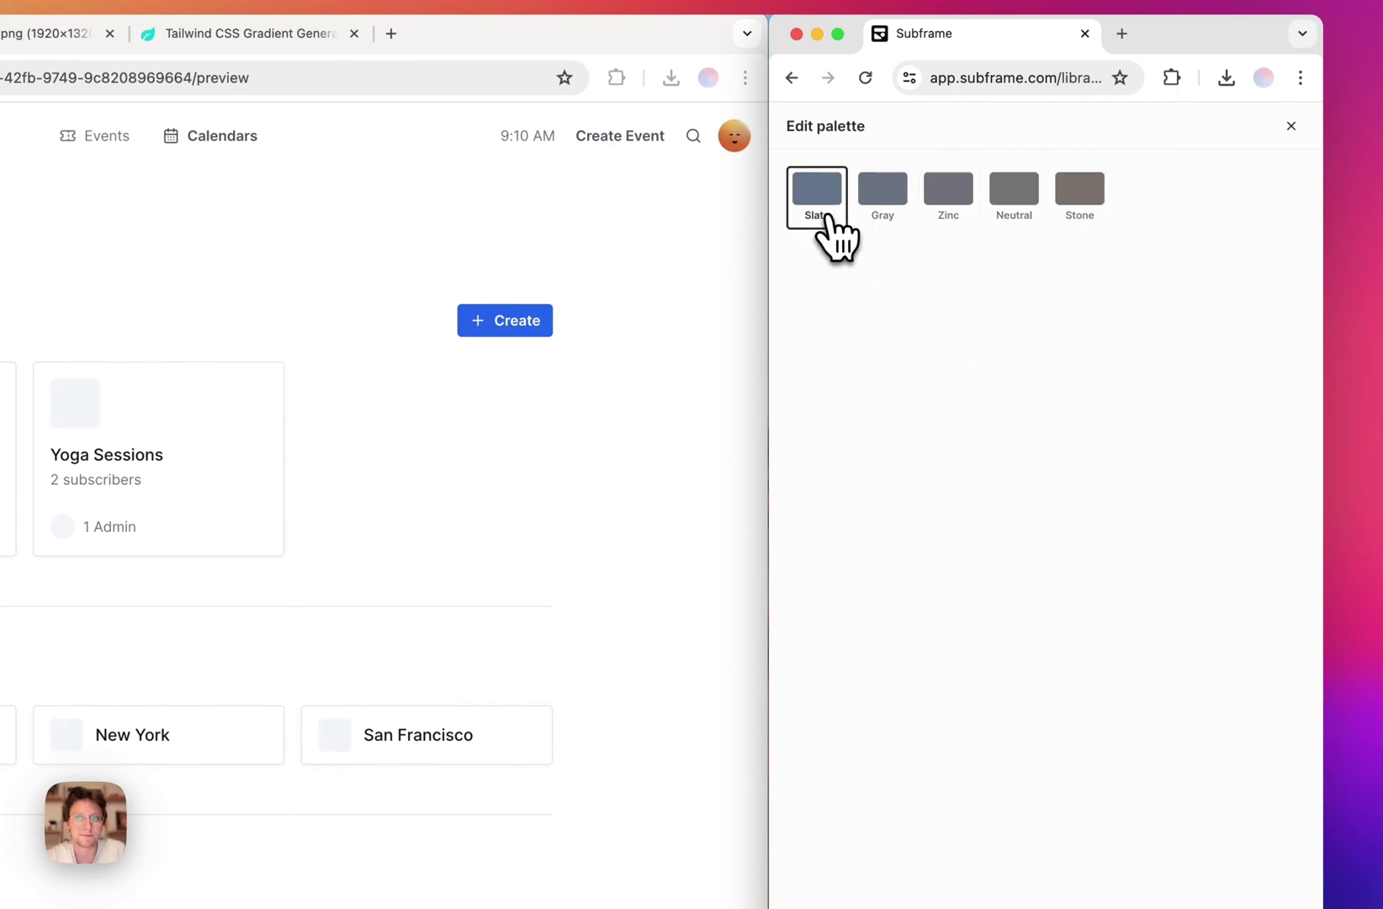
pyautogui.click(1291, 126)
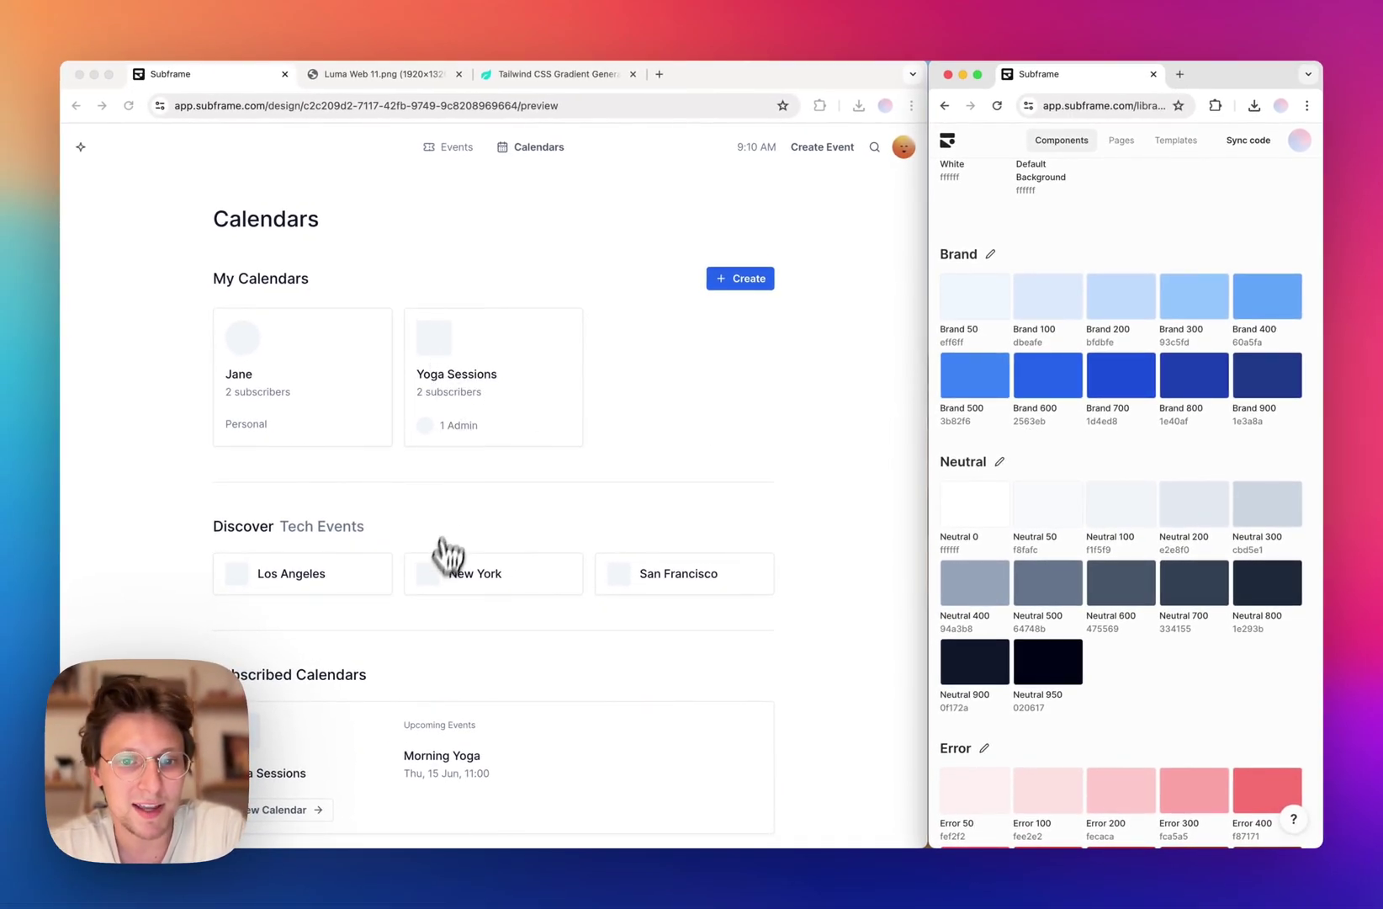
# - Change the theme's brand palette from Blue to Indigo
pyautogui.click(993, 254)
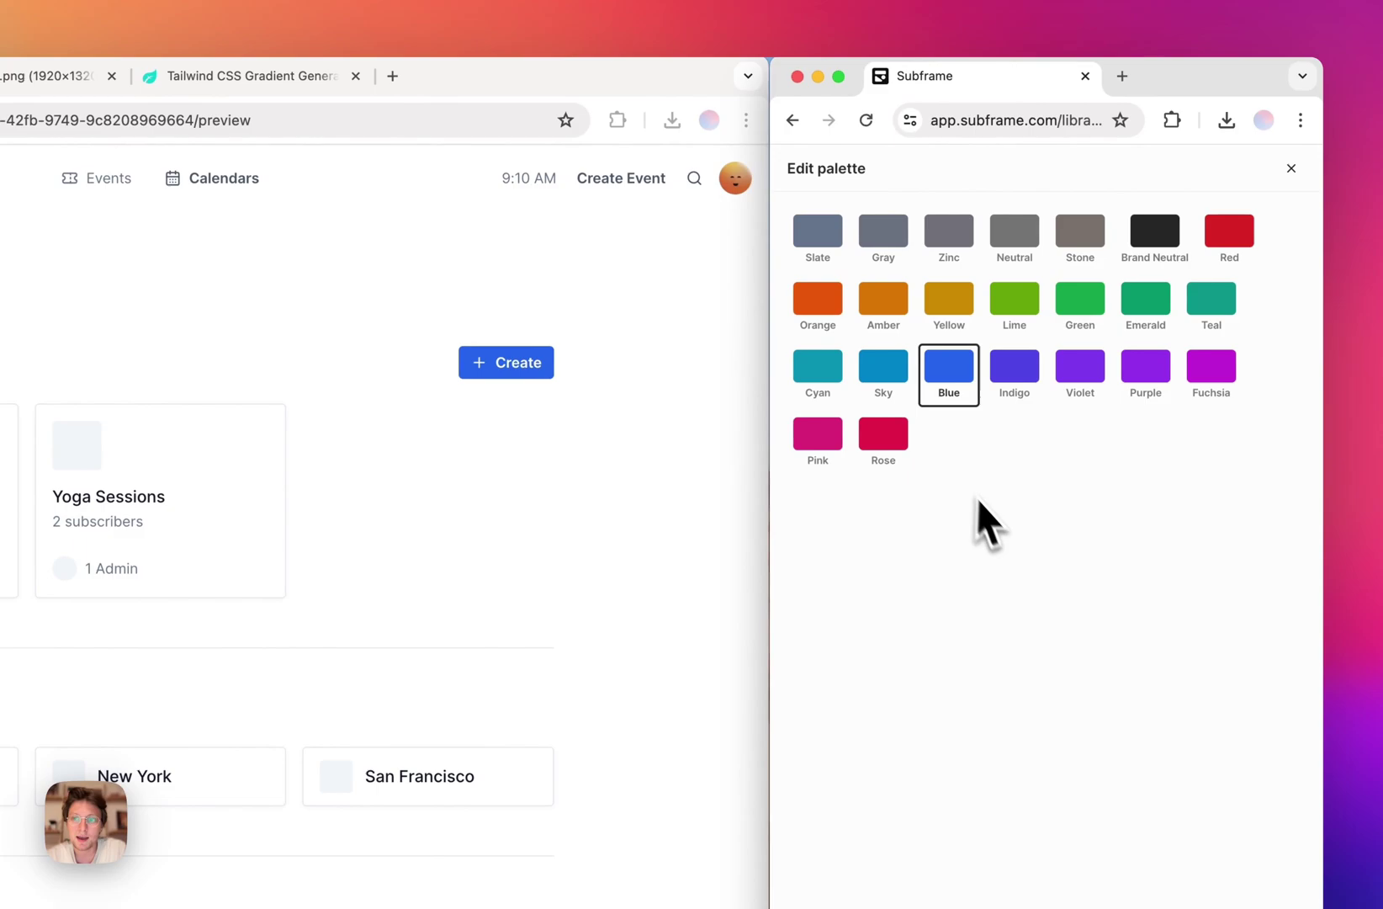
pyautogui.click(1035, 402)
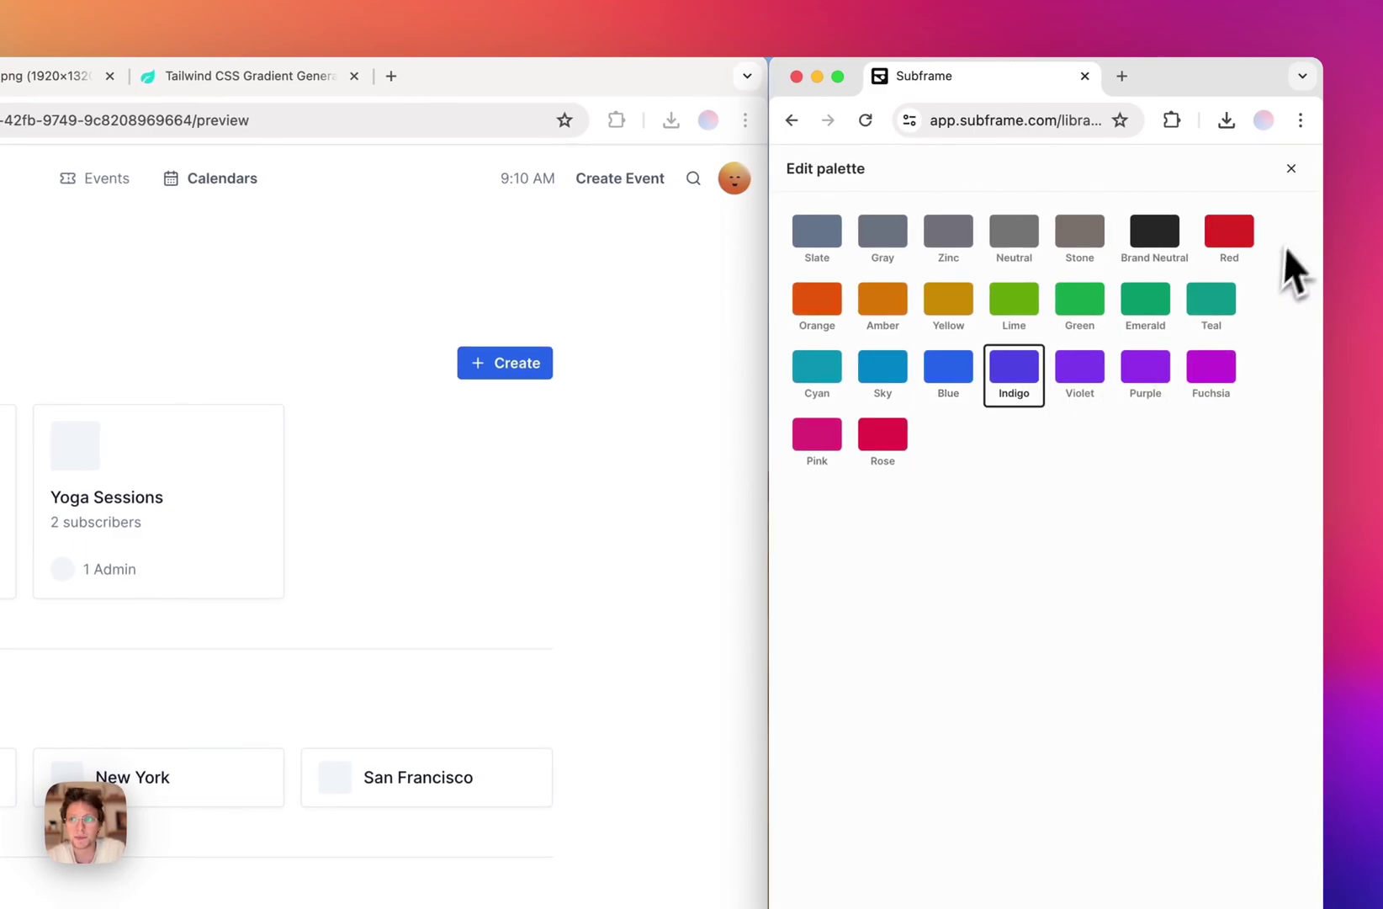
pyautogui.click(1291, 169)
pyautogui.scroll(-10, 1050, 349)
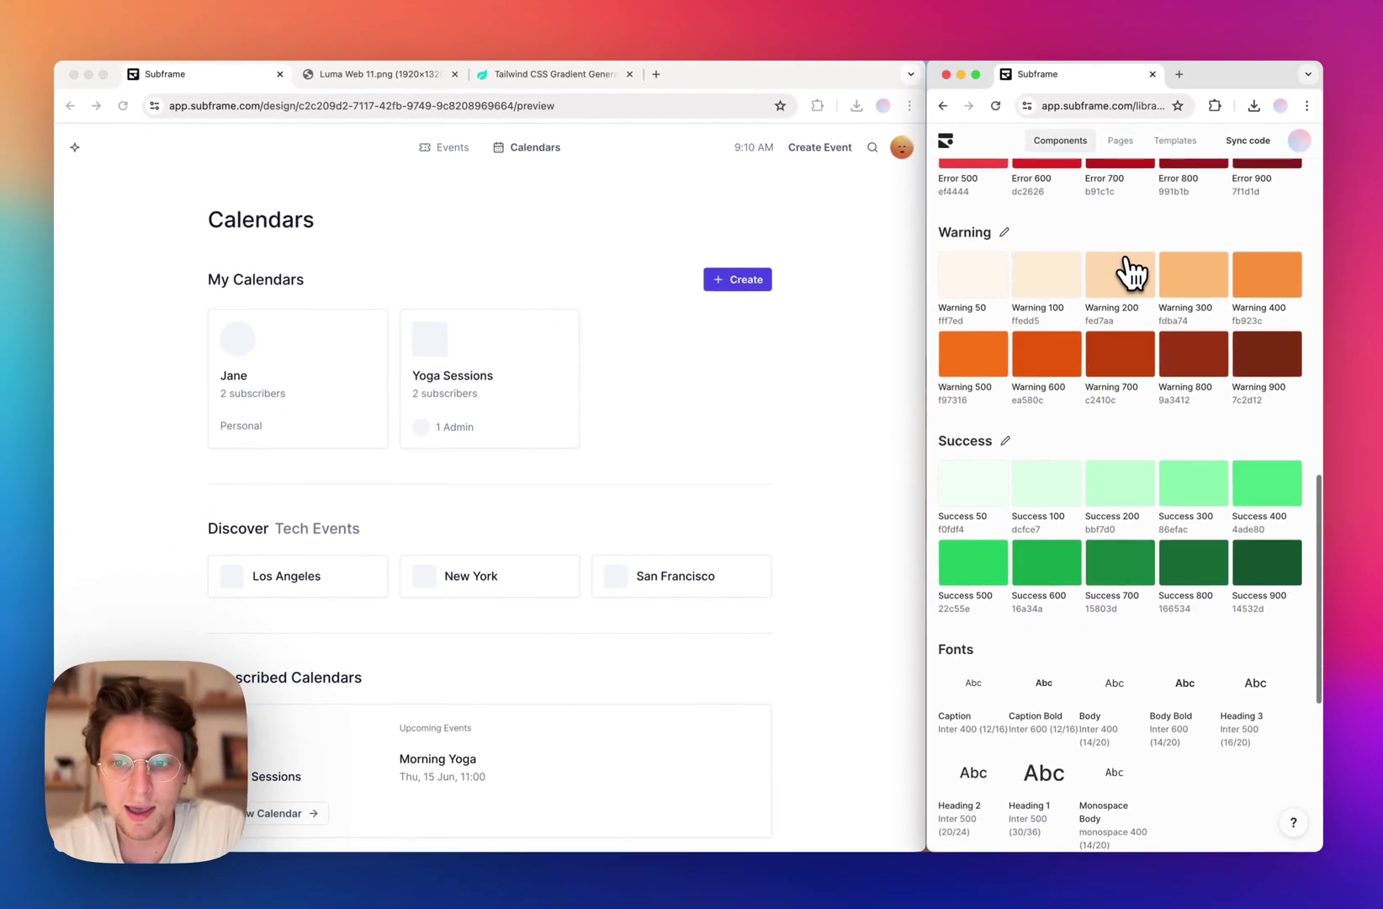
# - Switch the theme font family from Inter to Montserrat
pyautogui.scroll(-5, 1131, 271)
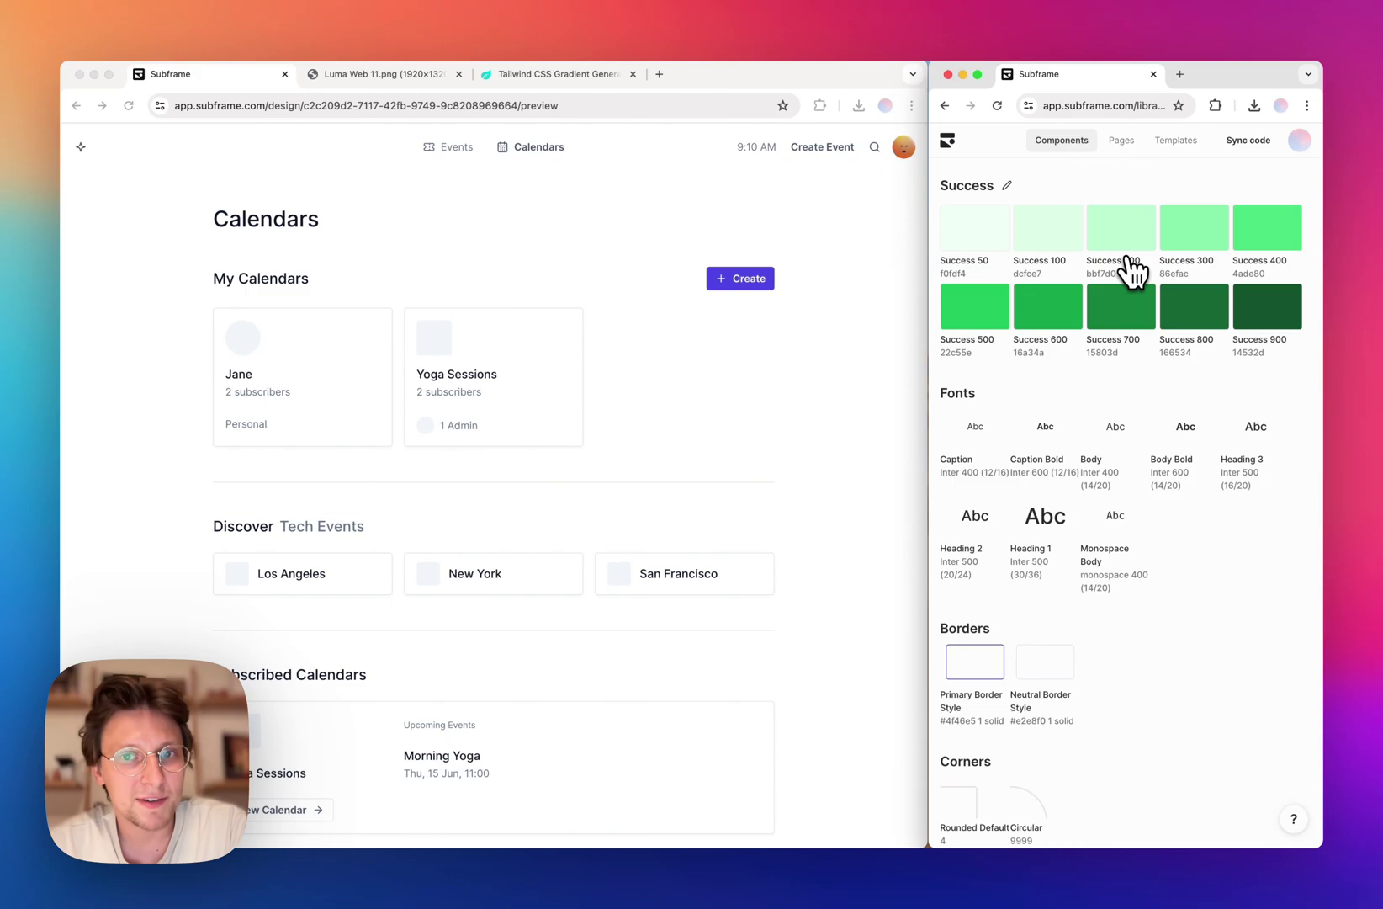
pyautogui.scroll(-4, 1032, 519)
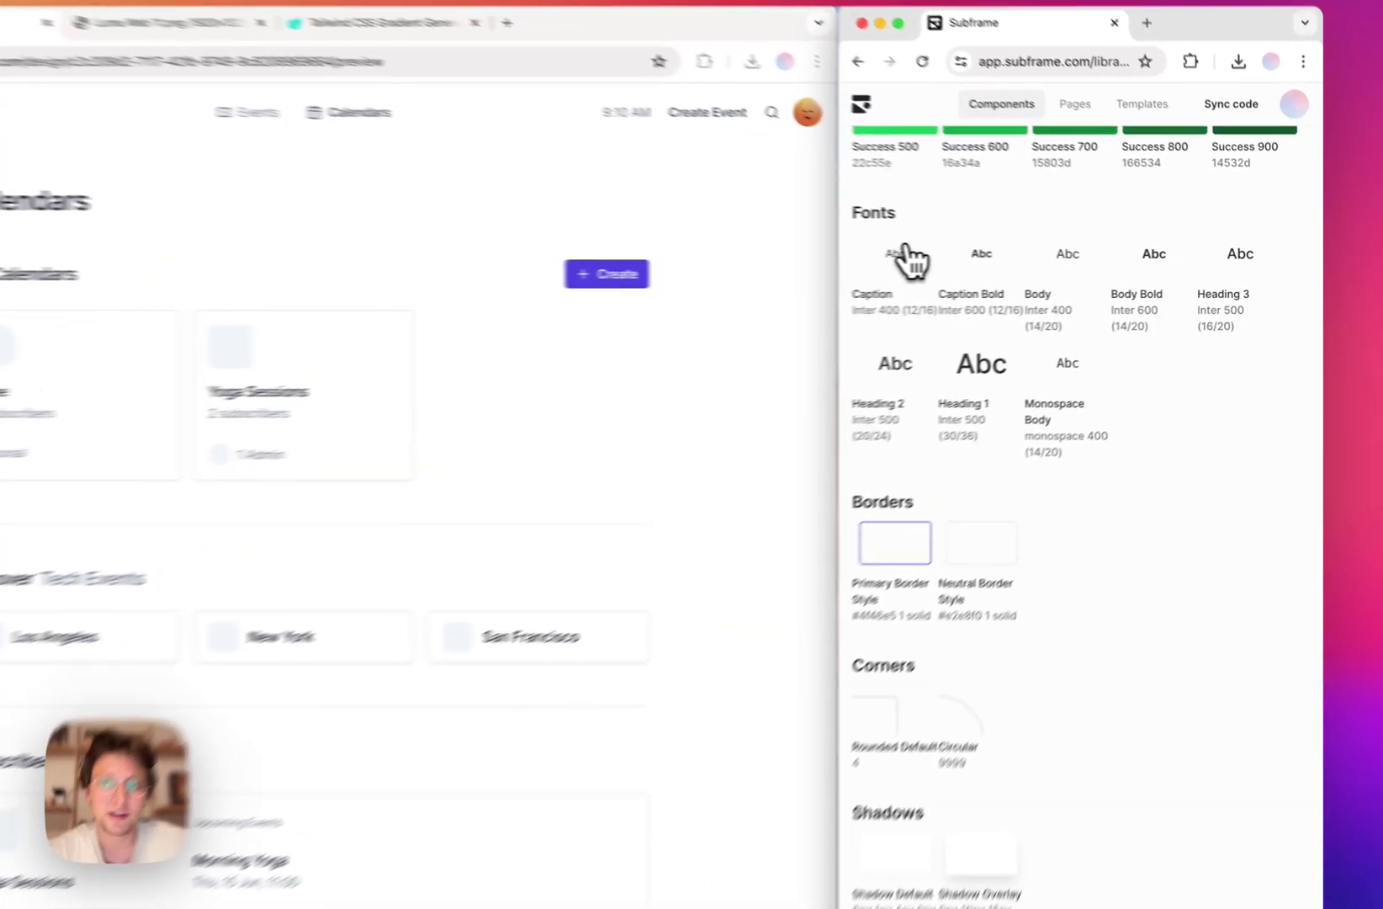
pyautogui.click(980, 267)
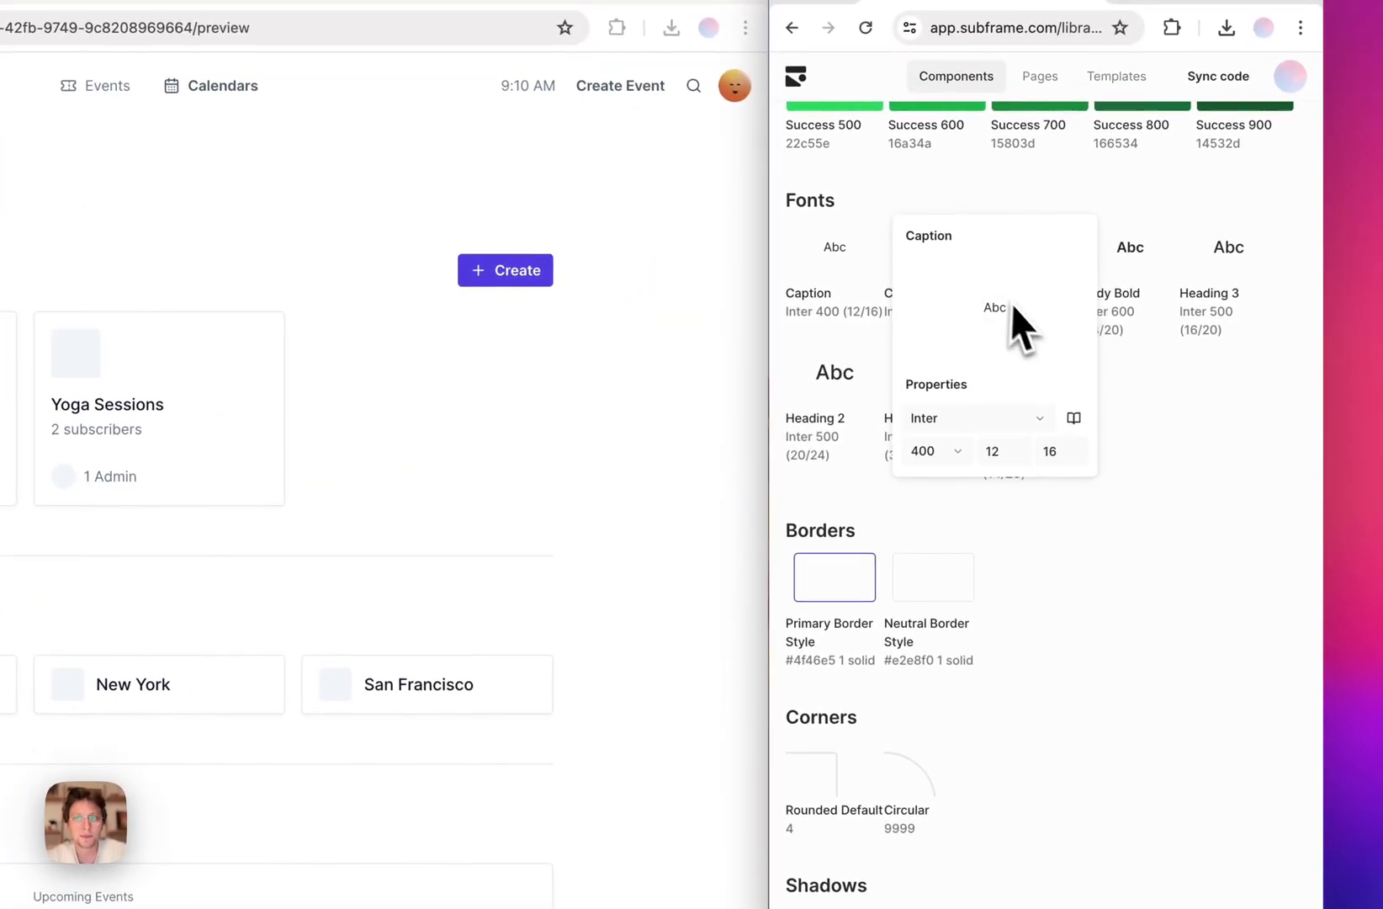
pyautogui.click(1013, 420)
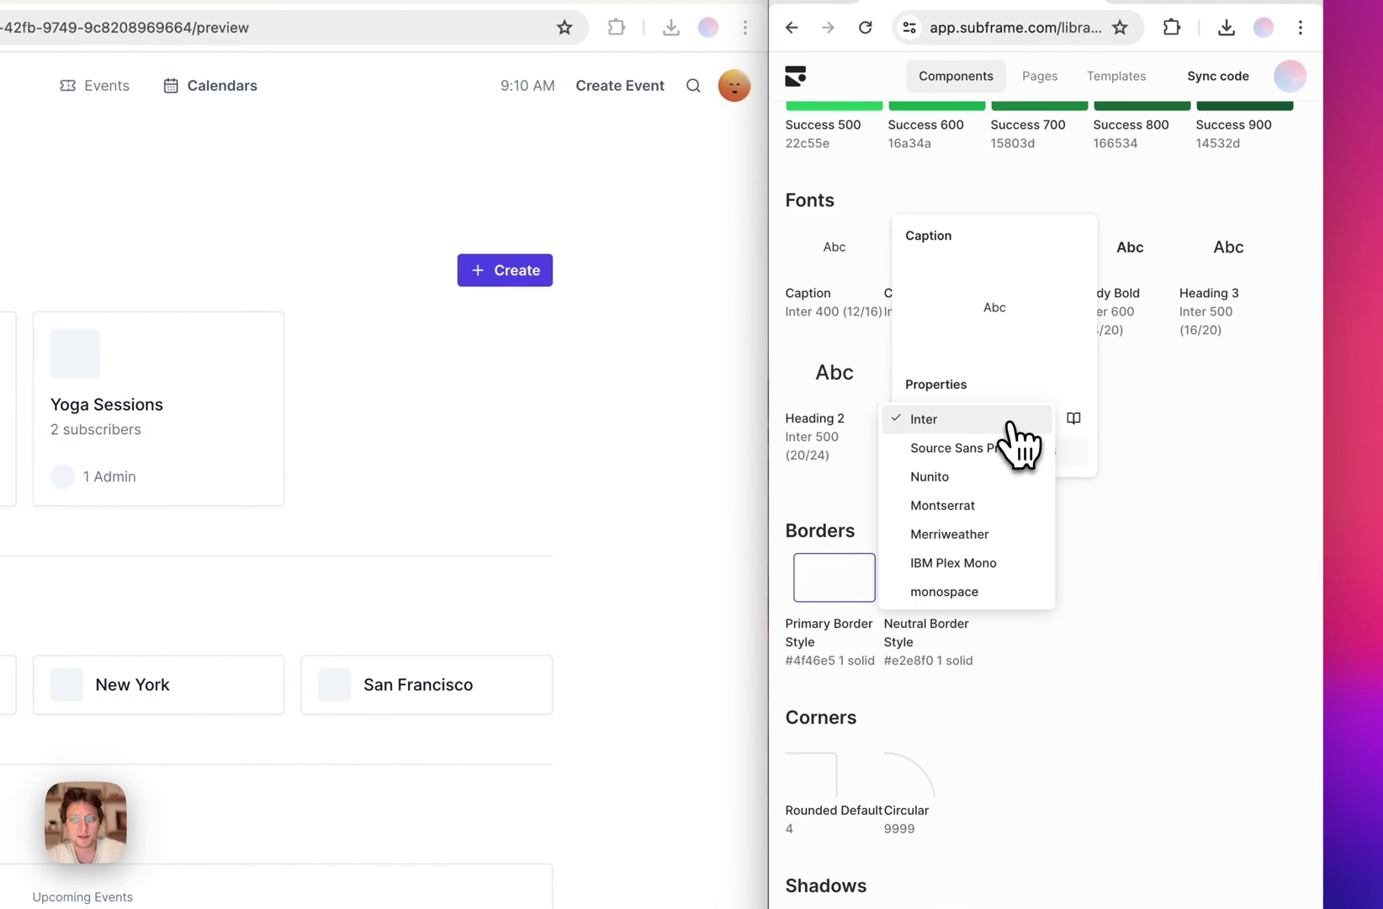
pyautogui.click(942, 504)
pyautogui.click(1105, 562)
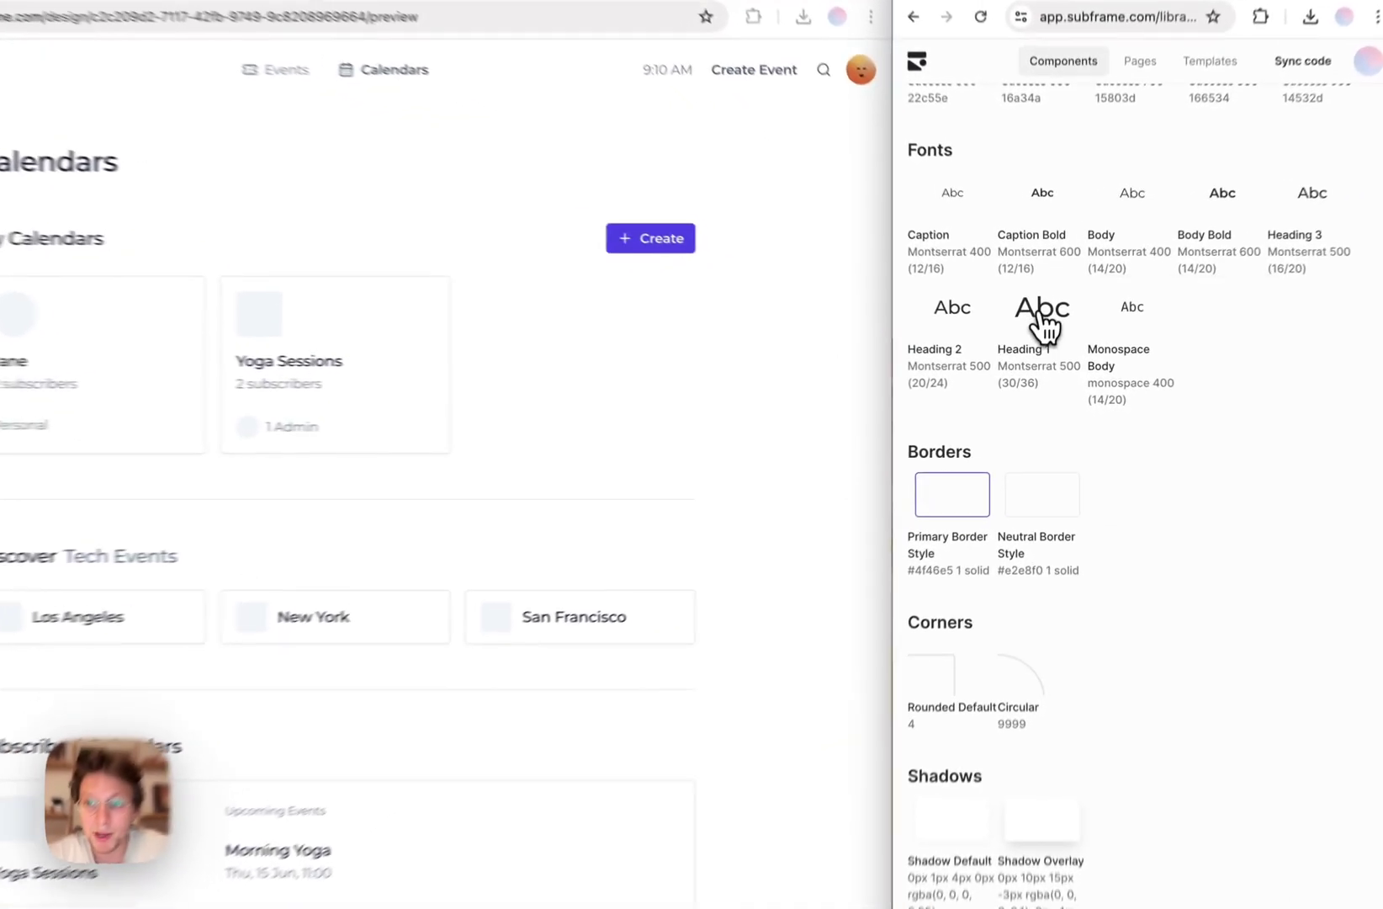
# - Set Heading 1 and Heading 2 weight to 700 and Heading 3 to 600
pyautogui.click(1044, 331)
pyautogui.click(1144, 503)
pyautogui.click(1161, 559)
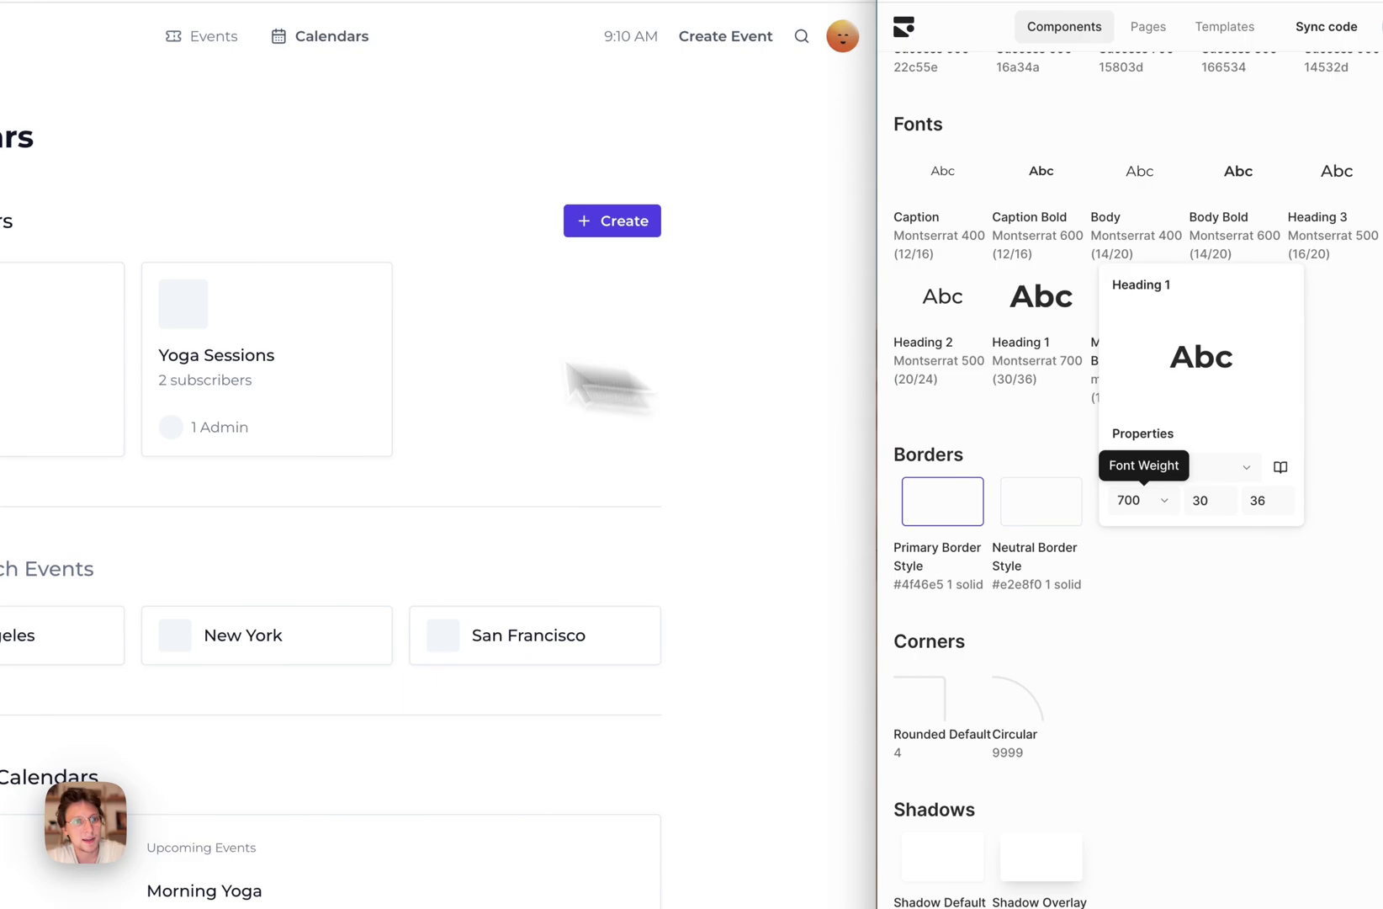
pyautogui.click(959, 330)
pyautogui.click(1030, 500)
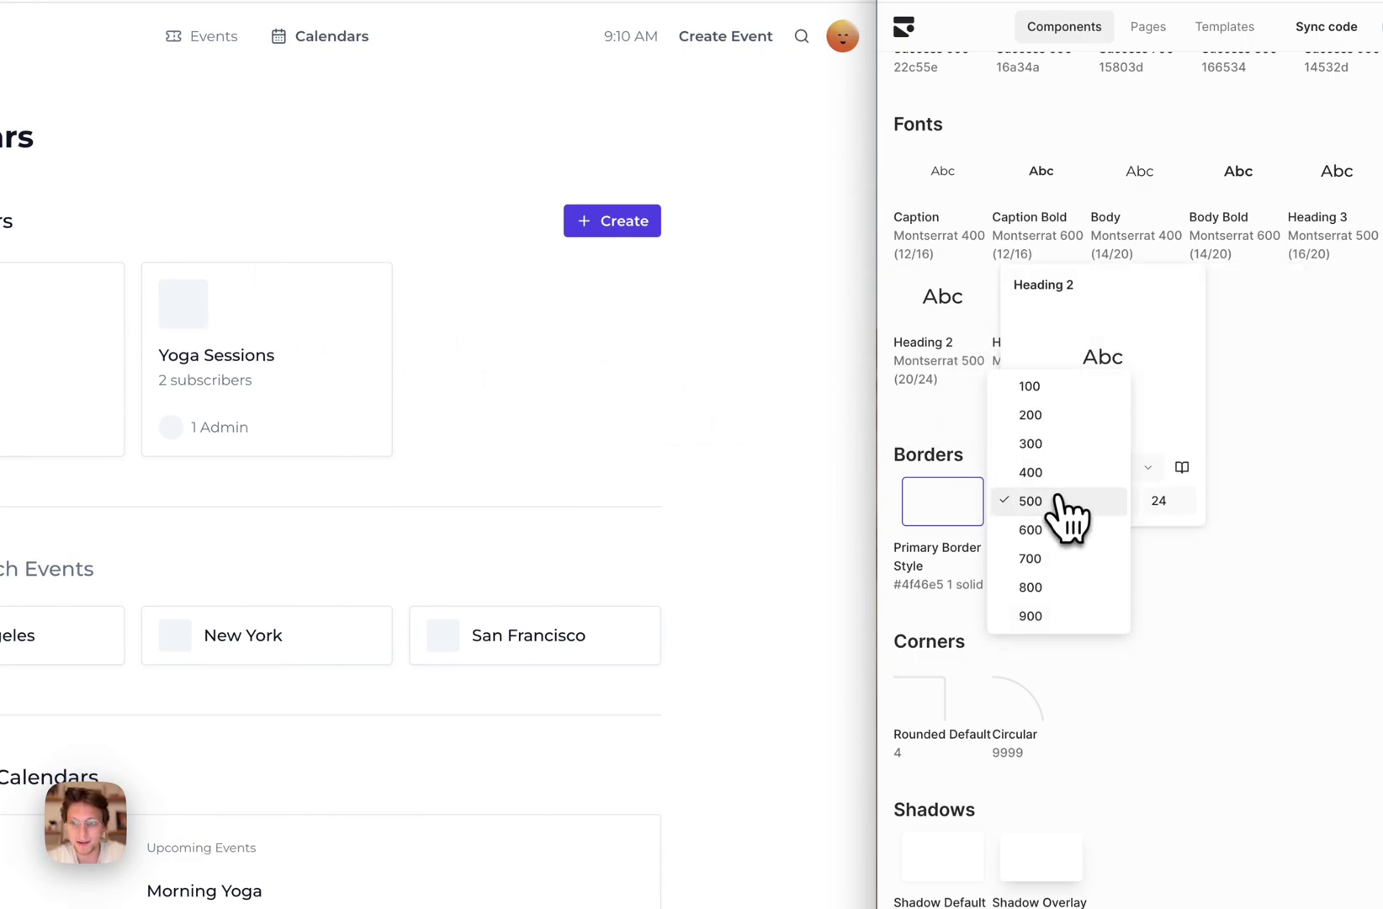
pyautogui.click(1065, 556)
pyautogui.click(1315, 240)
pyautogui.click(1119, 374)
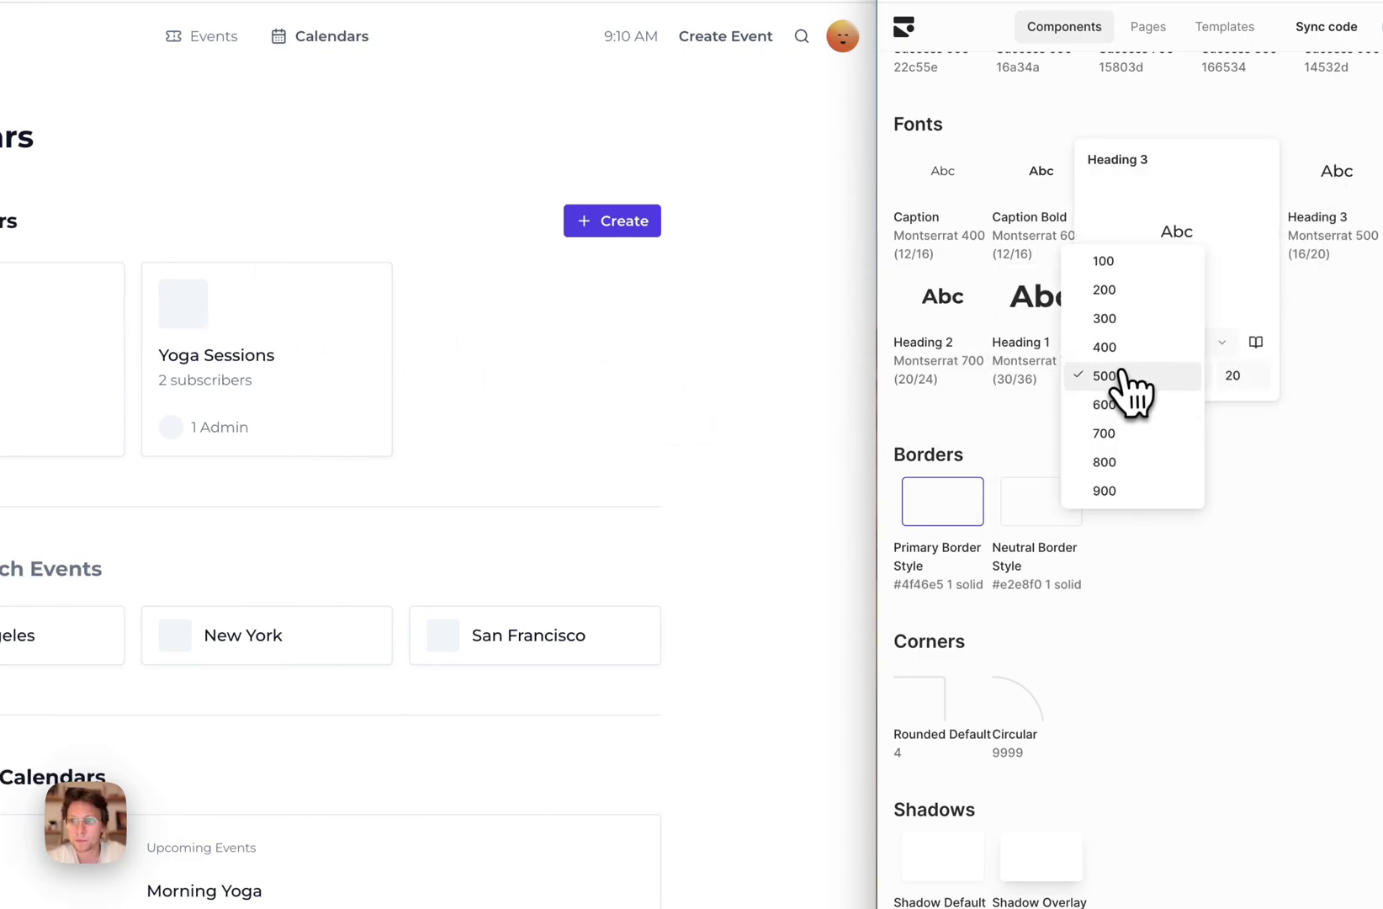
pyautogui.click(1117, 409)
pyautogui.click(917, 623)
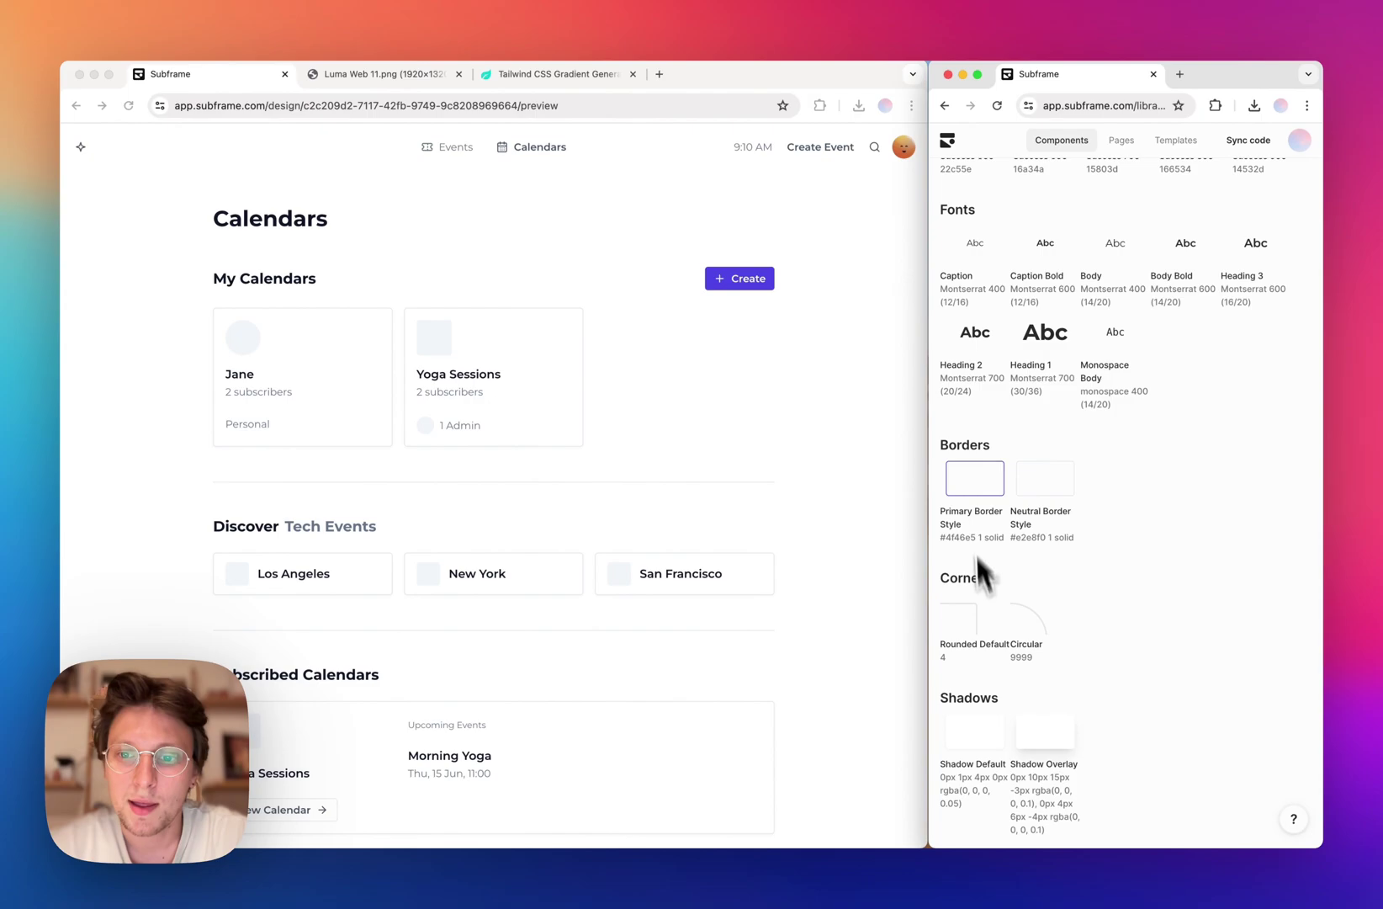
# - Raise the theme's default corner radius to 10, checking against the Luma reference
pyautogui.click(941, 608)
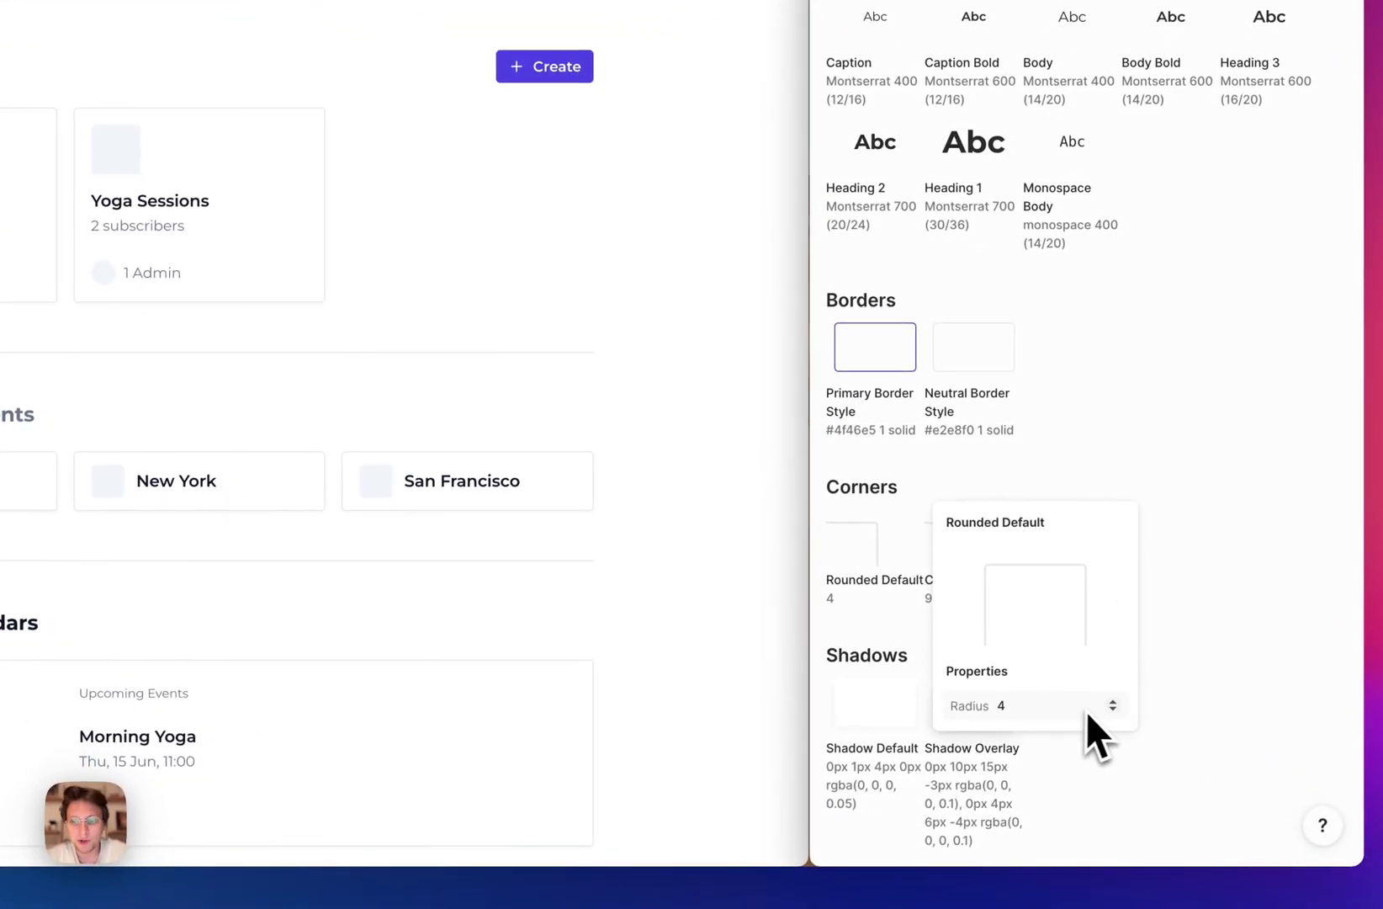
pyautogui.click(1113, 702)
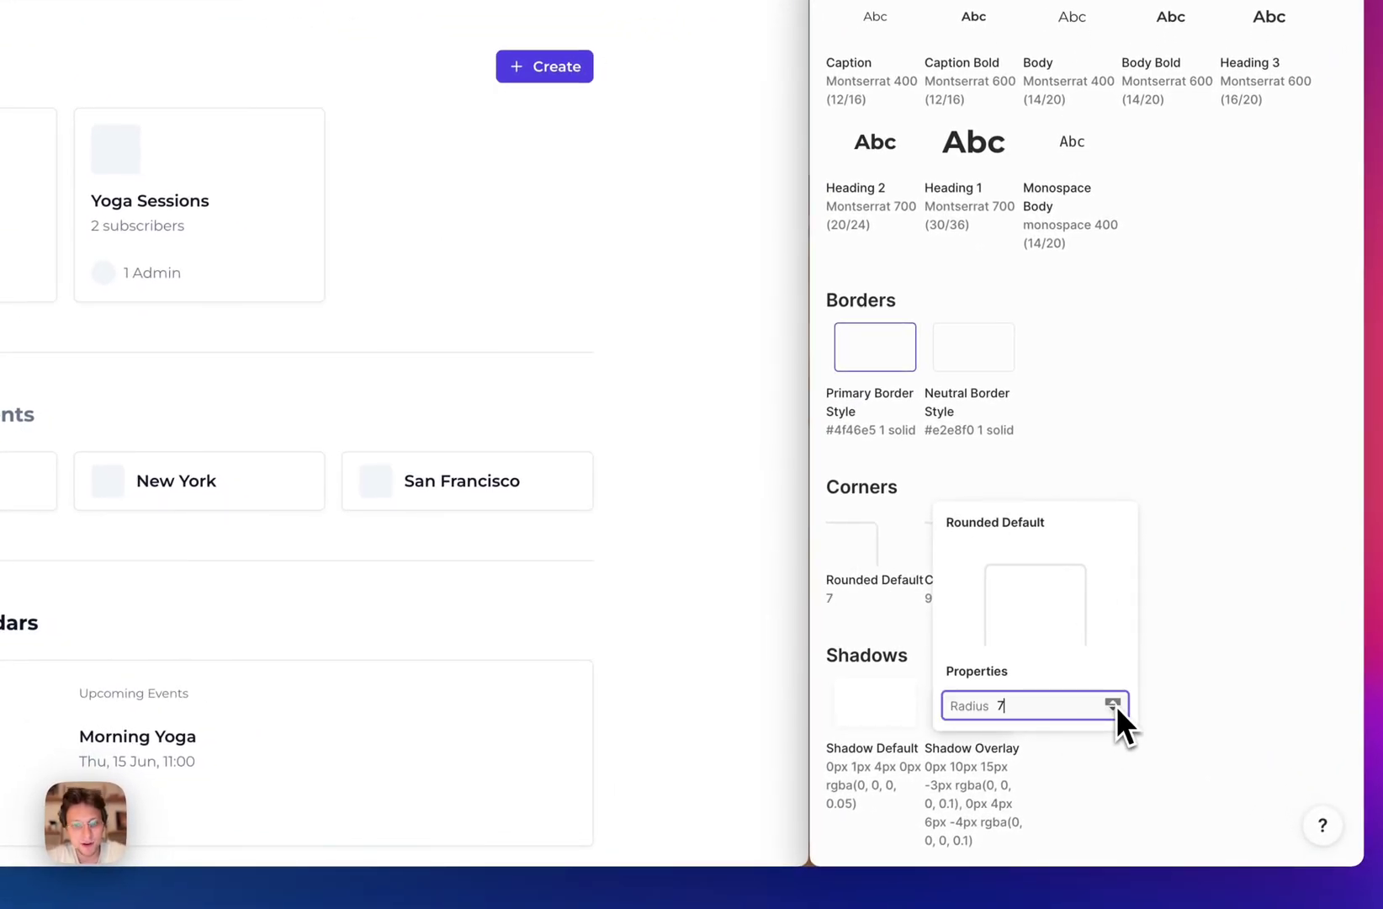
pyautogui.click(1113, 703)
pyautogui.click(1113, 703)
pyautogui.click(1113, 702)
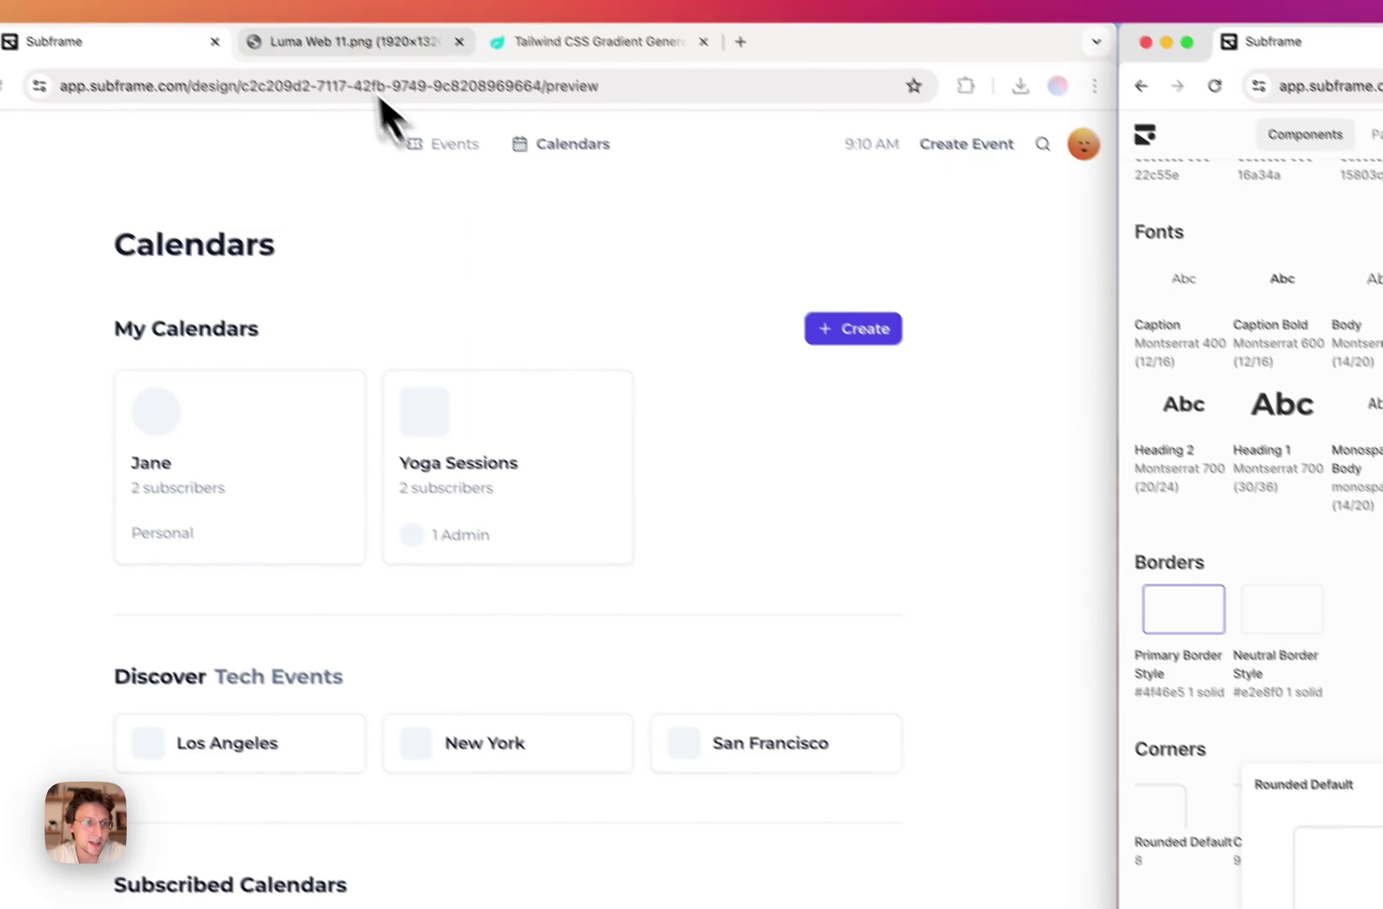
pyautogui.click(355, 41)
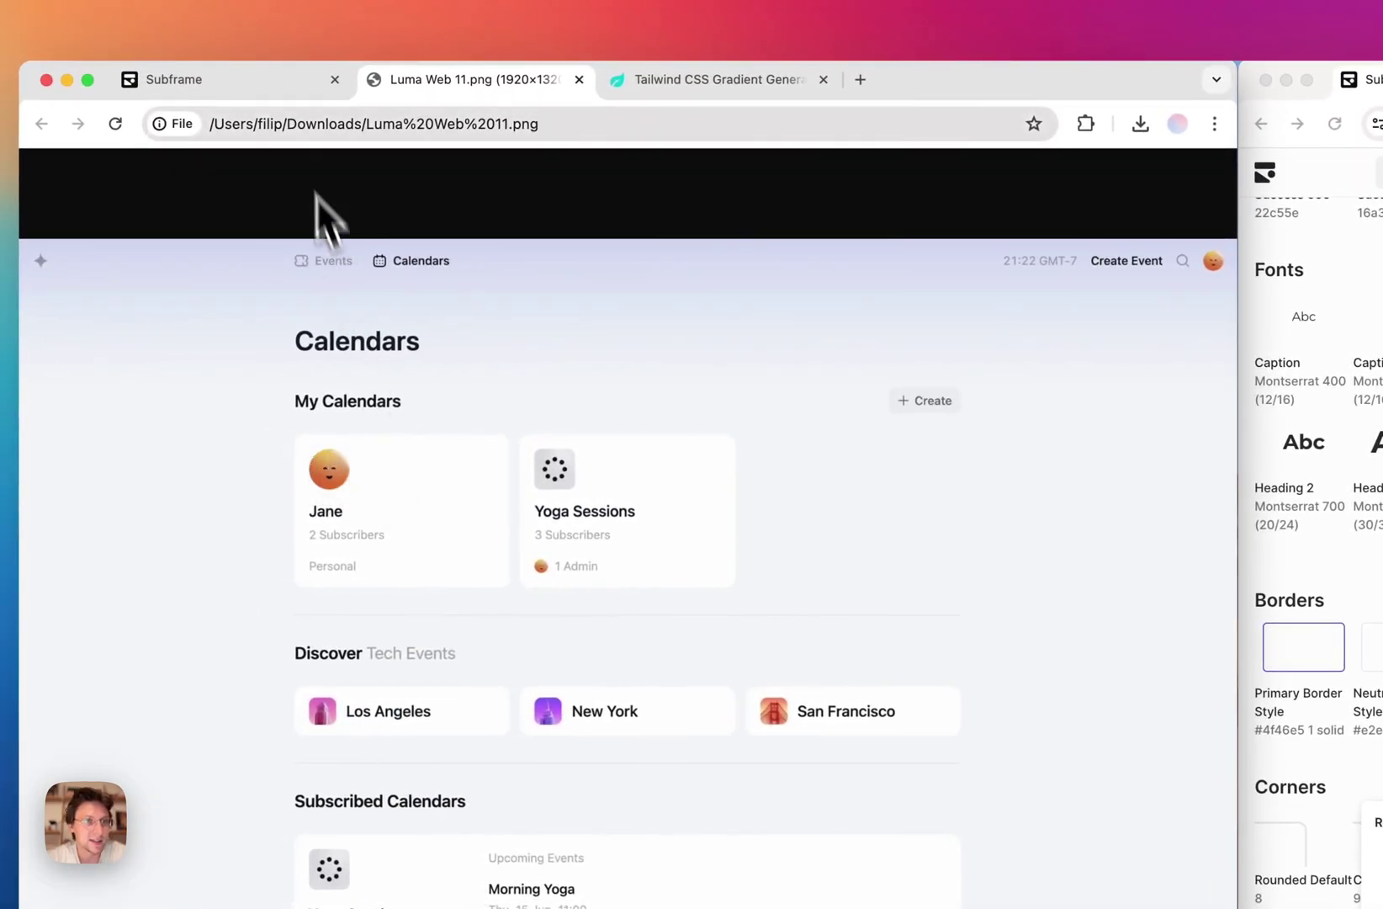
pyautogui.click(271, 81)
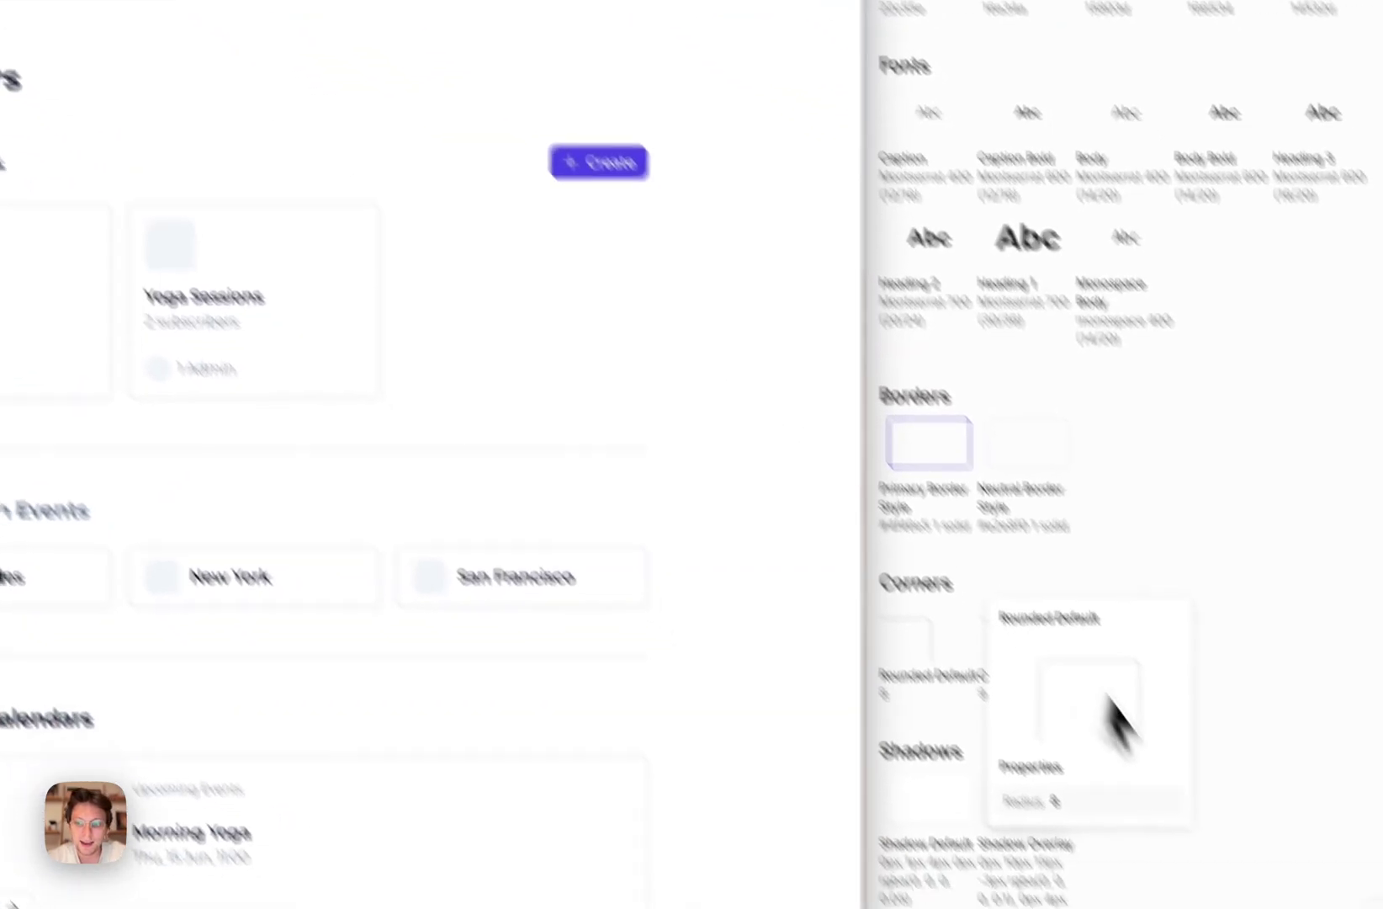
pyautogui.click(1076, 686)
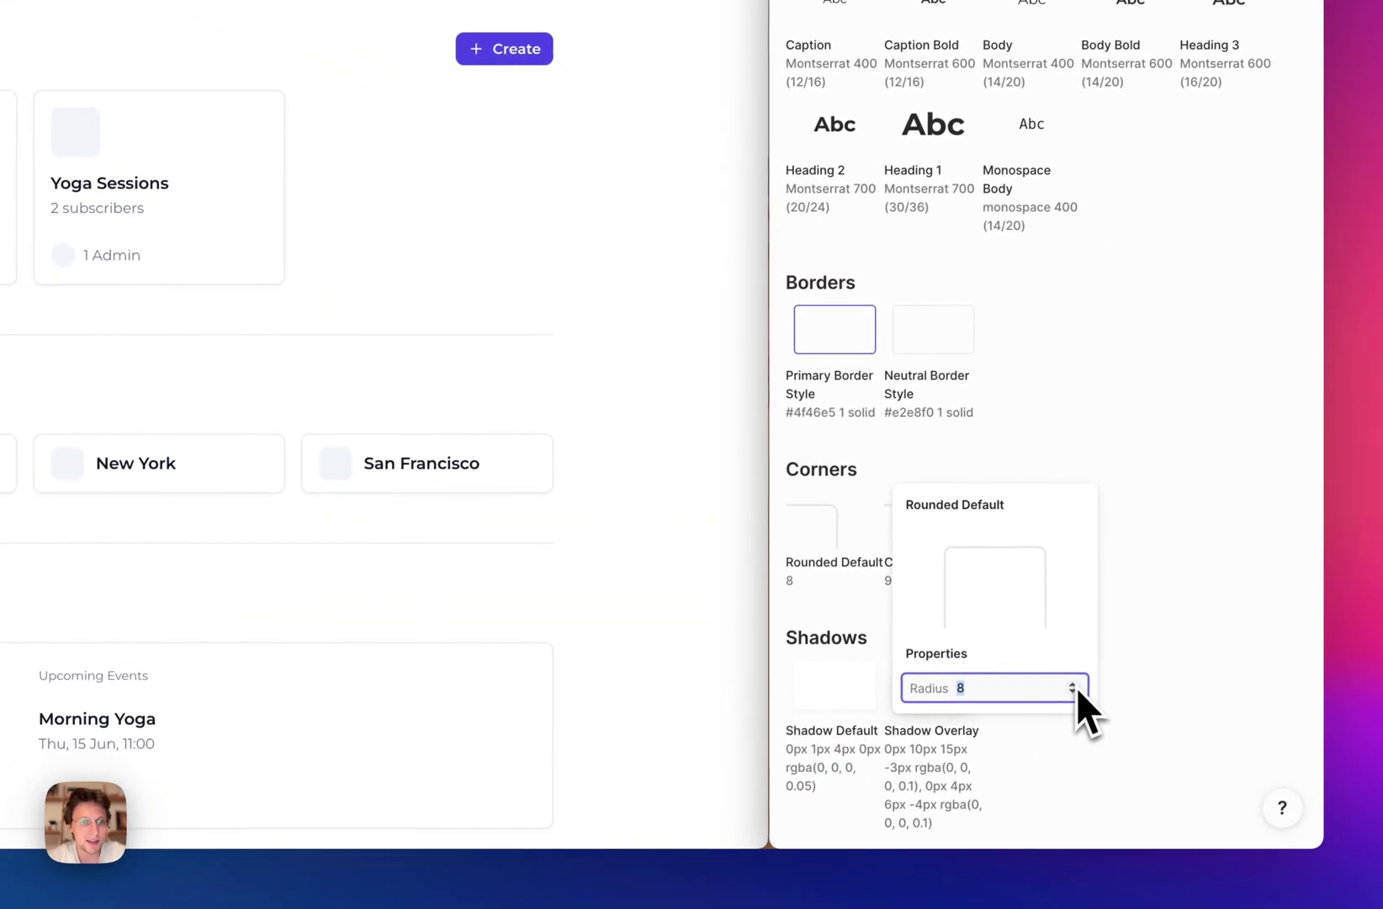
pyautogui.click(1076, 687)
pyautogui.click(1076, 686)
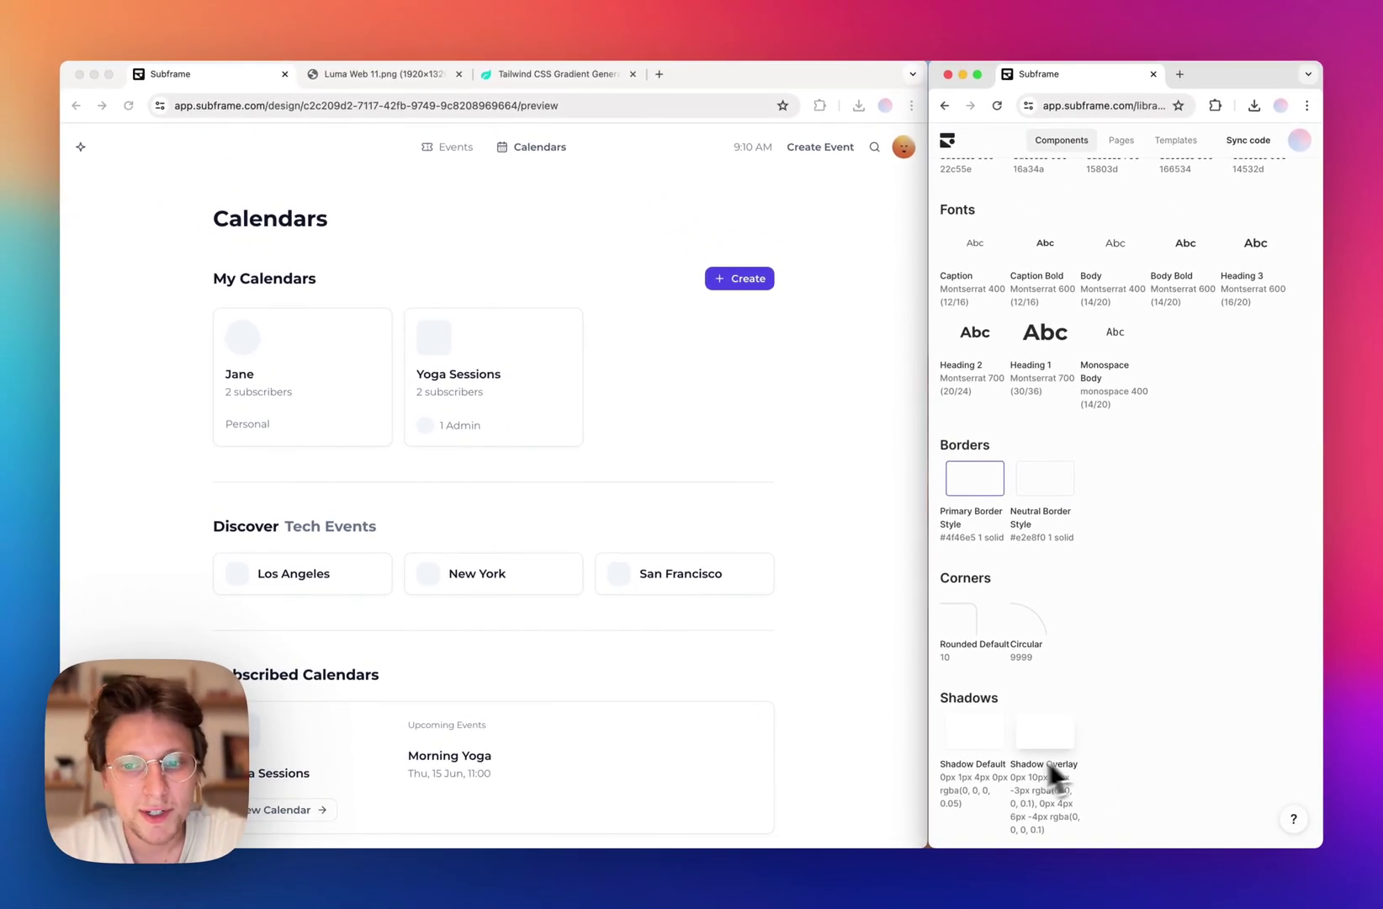
# - Soften Shadow Default to blur 2, spread -1, and 4% black opacity
pyautogui.moveTo(984, 733)
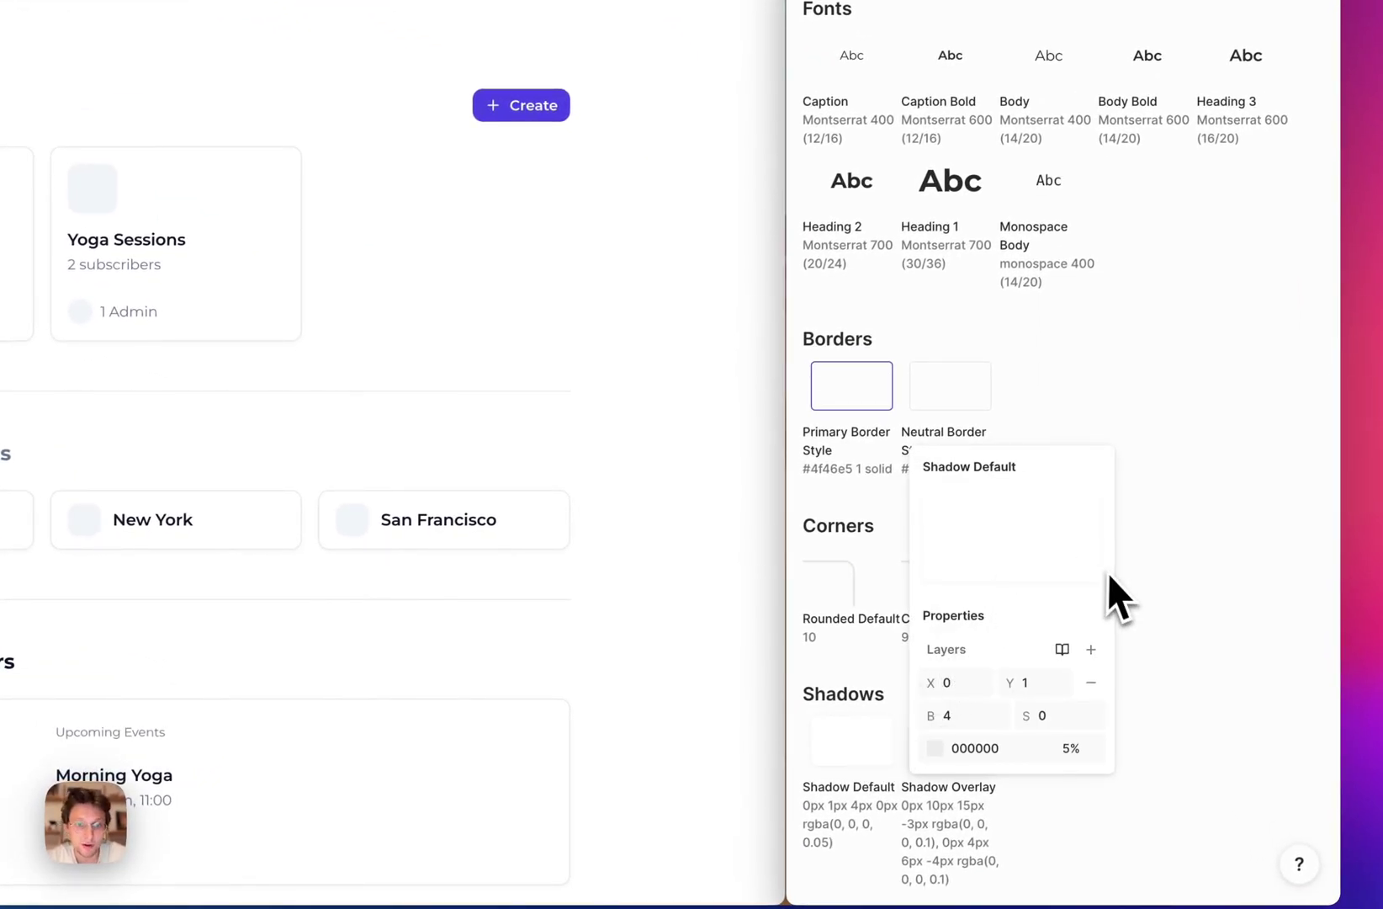
pyautogui.click(357, 25)
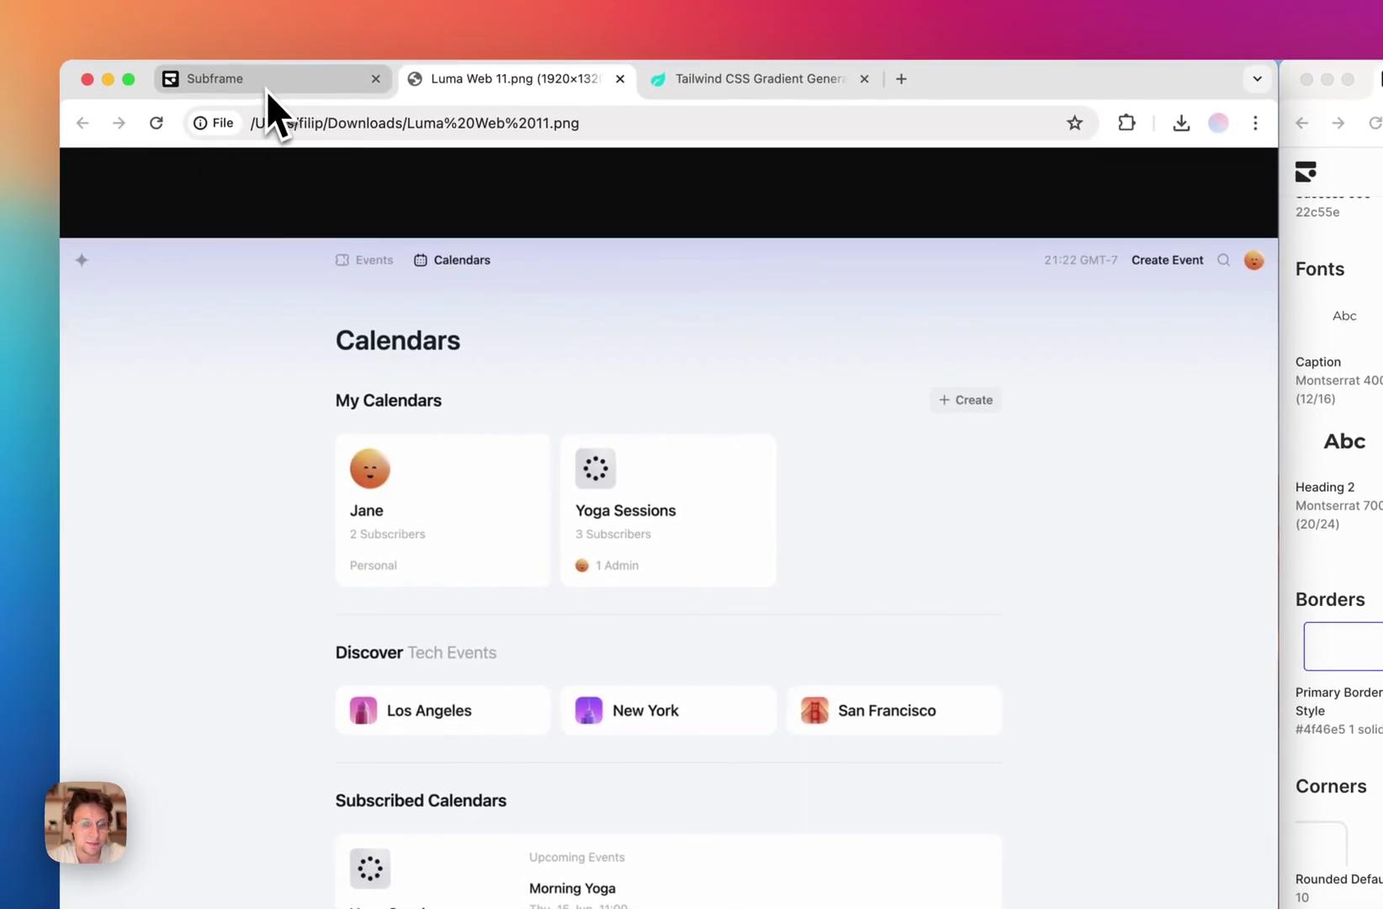
pyautogui.click(252, 2)
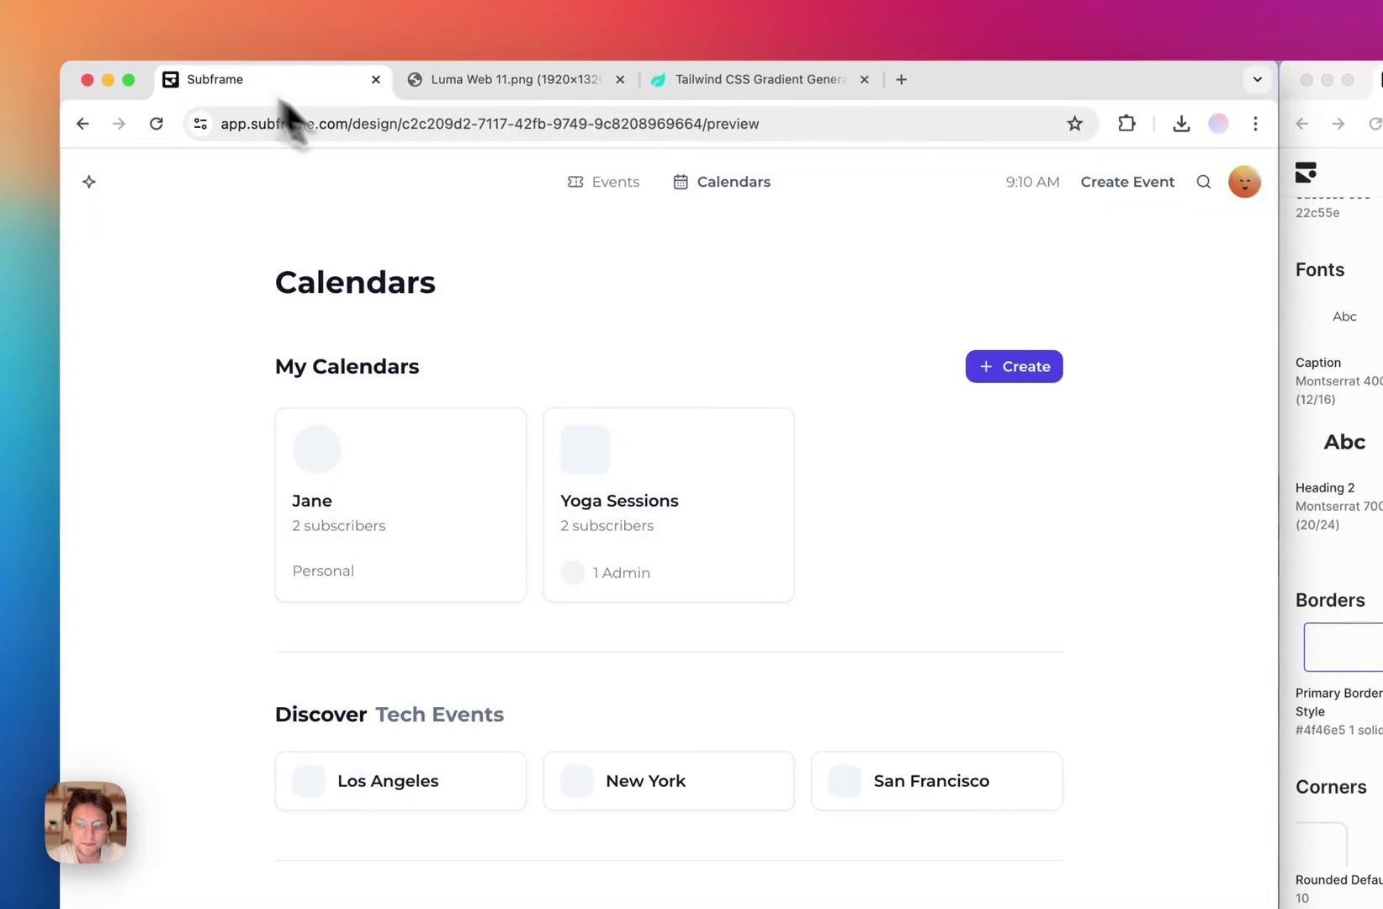
pyautogui.click(1089, 741)
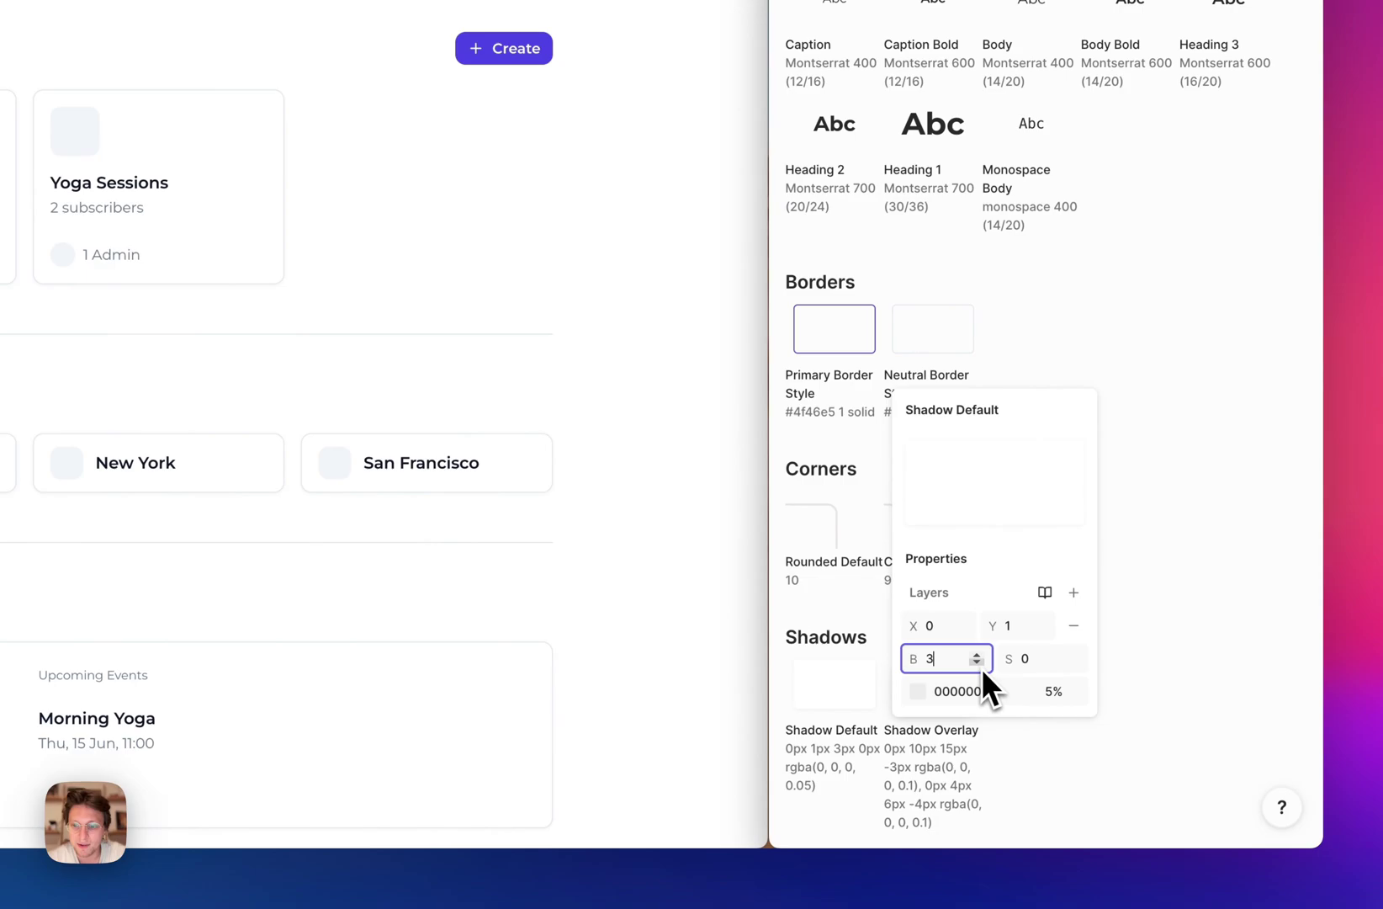
pyautogui.click(1090, 741)
pyautogui.click(1072, 662)
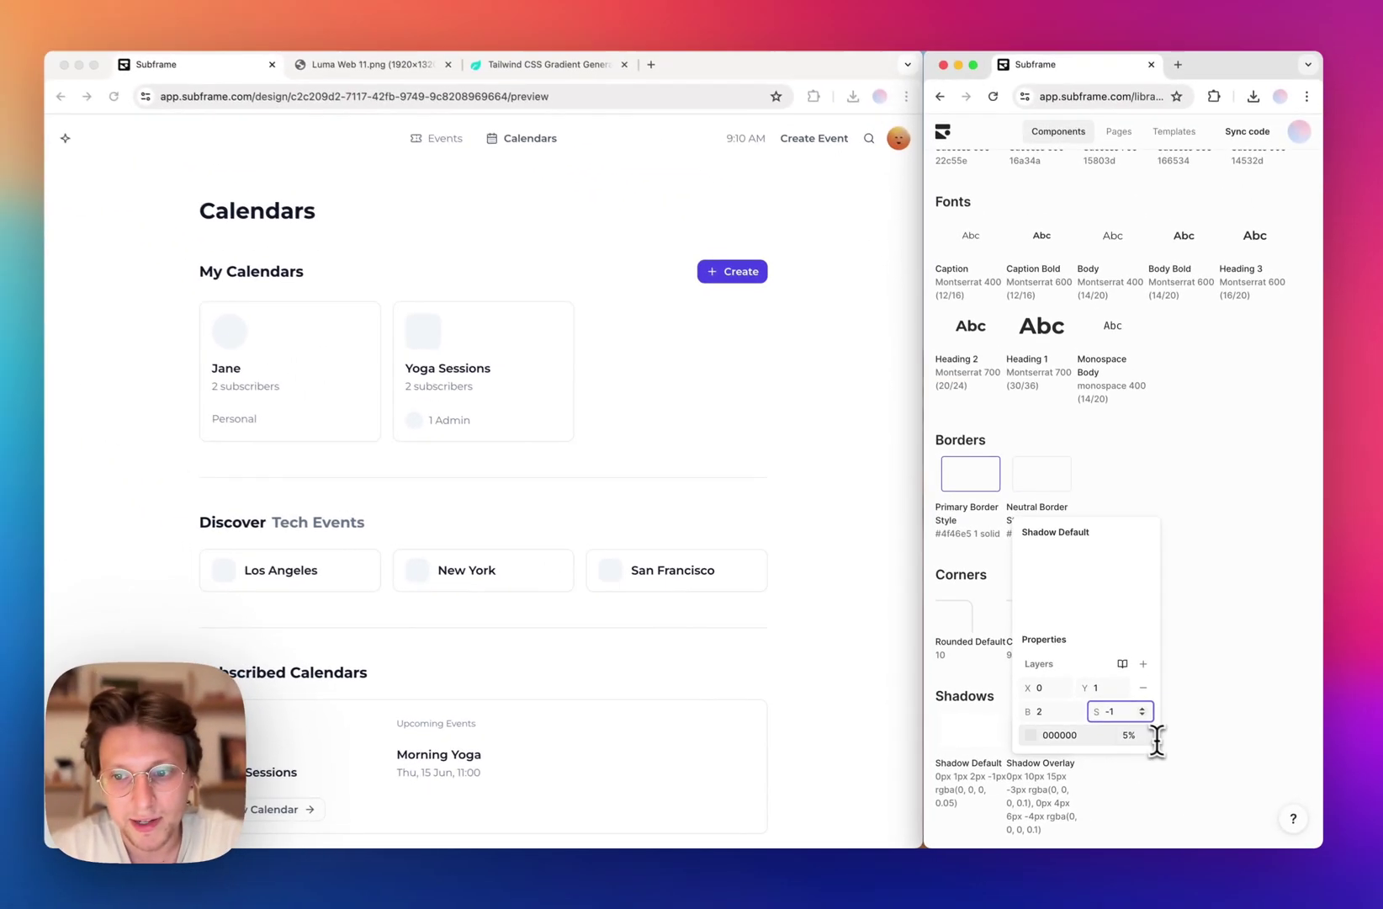
pyautogui.moveTo(1128, 734); pyautogui.dragTo(1007, 620)
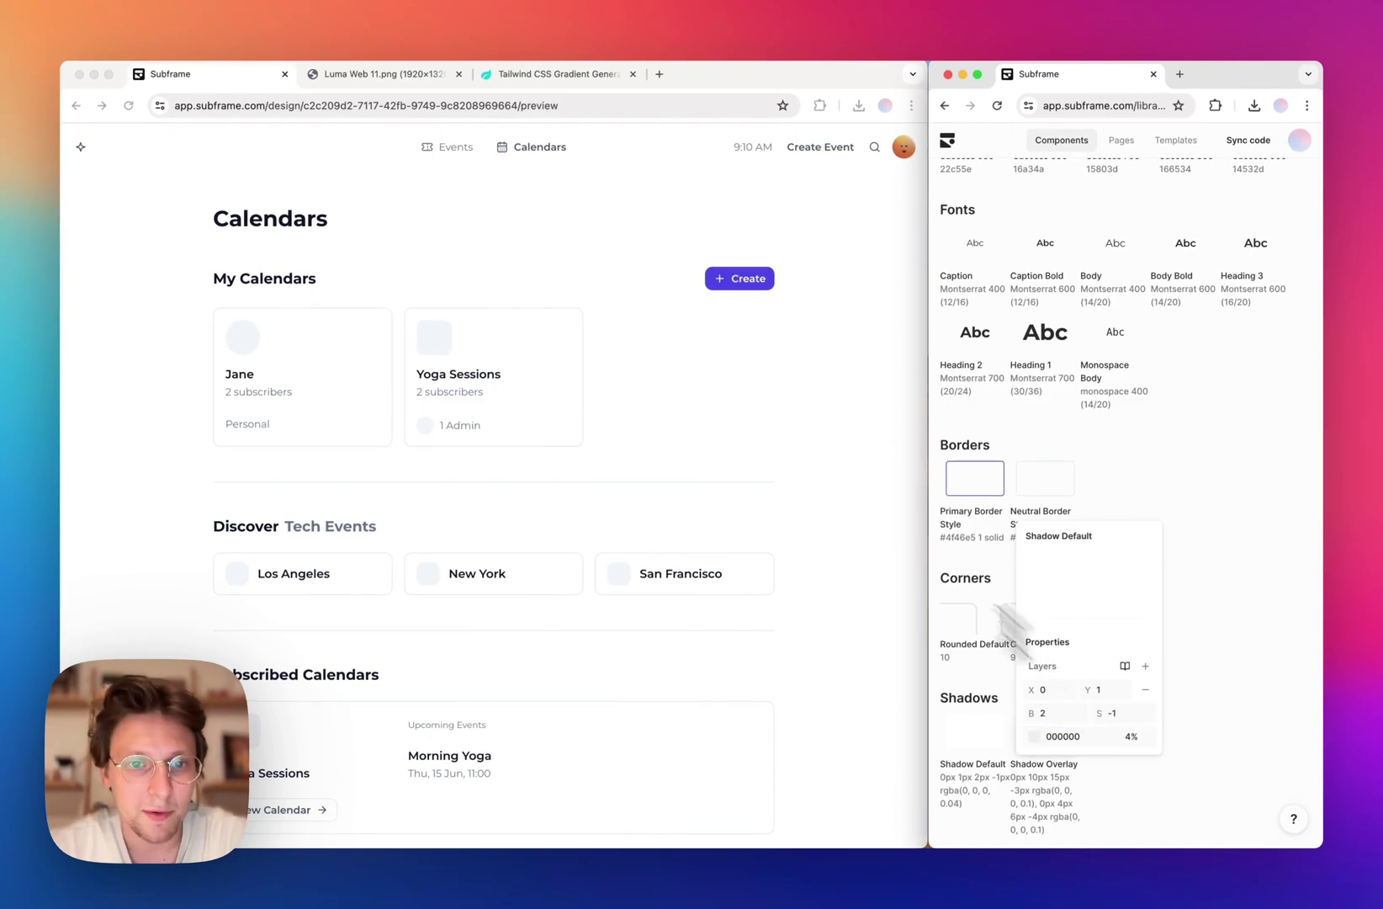
pyautogui.click(1272, 481)
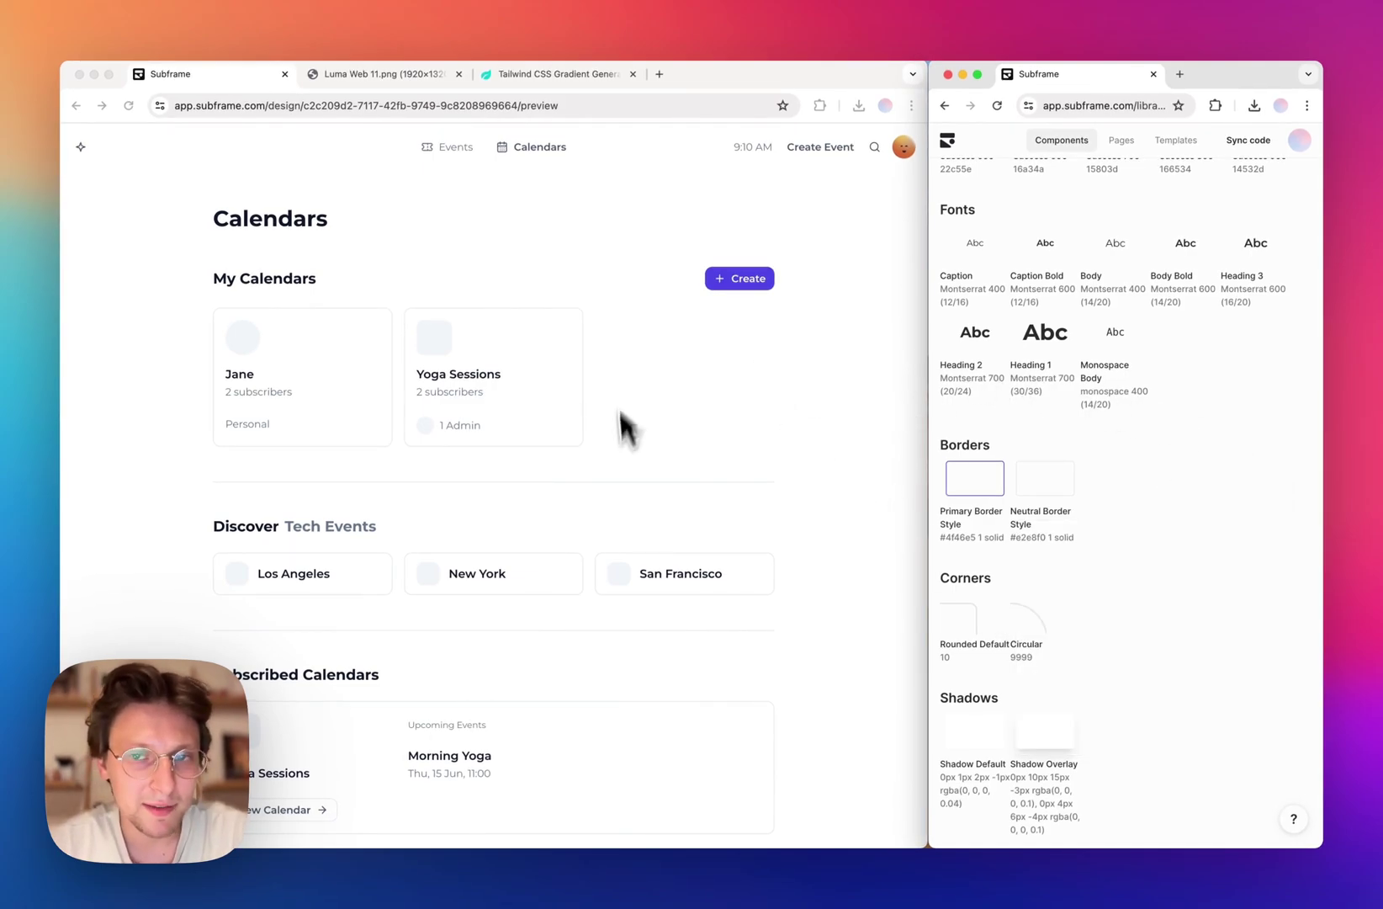
# - Set the theme's Subtext Color to Neutral 400
pyautogui.scroll(10, 1182, 491)
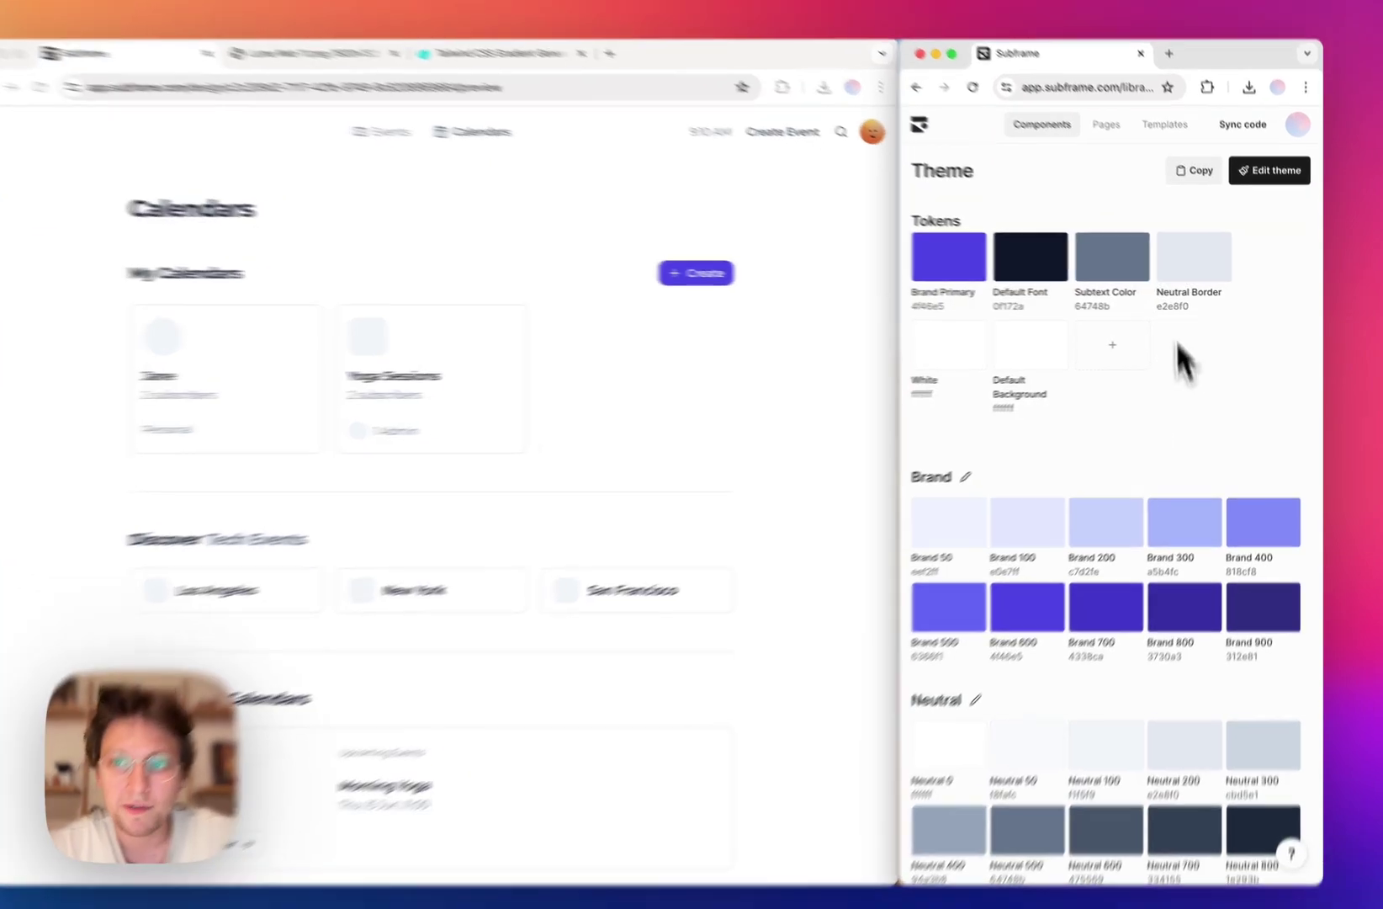
pyautogui.click(1149, 269)
pyautogui.click(1215, 383)
pyautogui.write('neu')
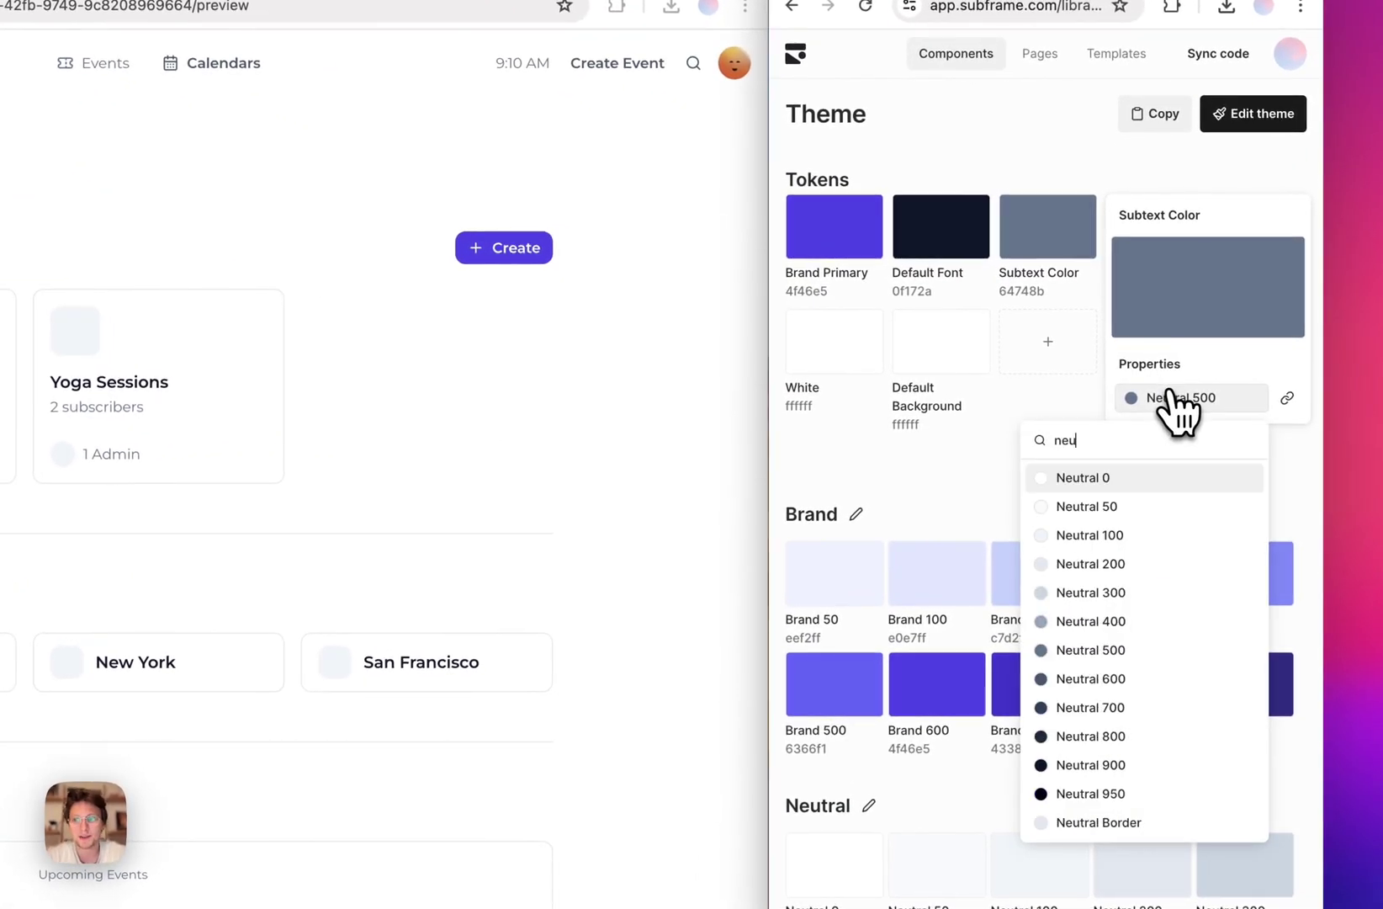
pyautogui.click(1199, 617)
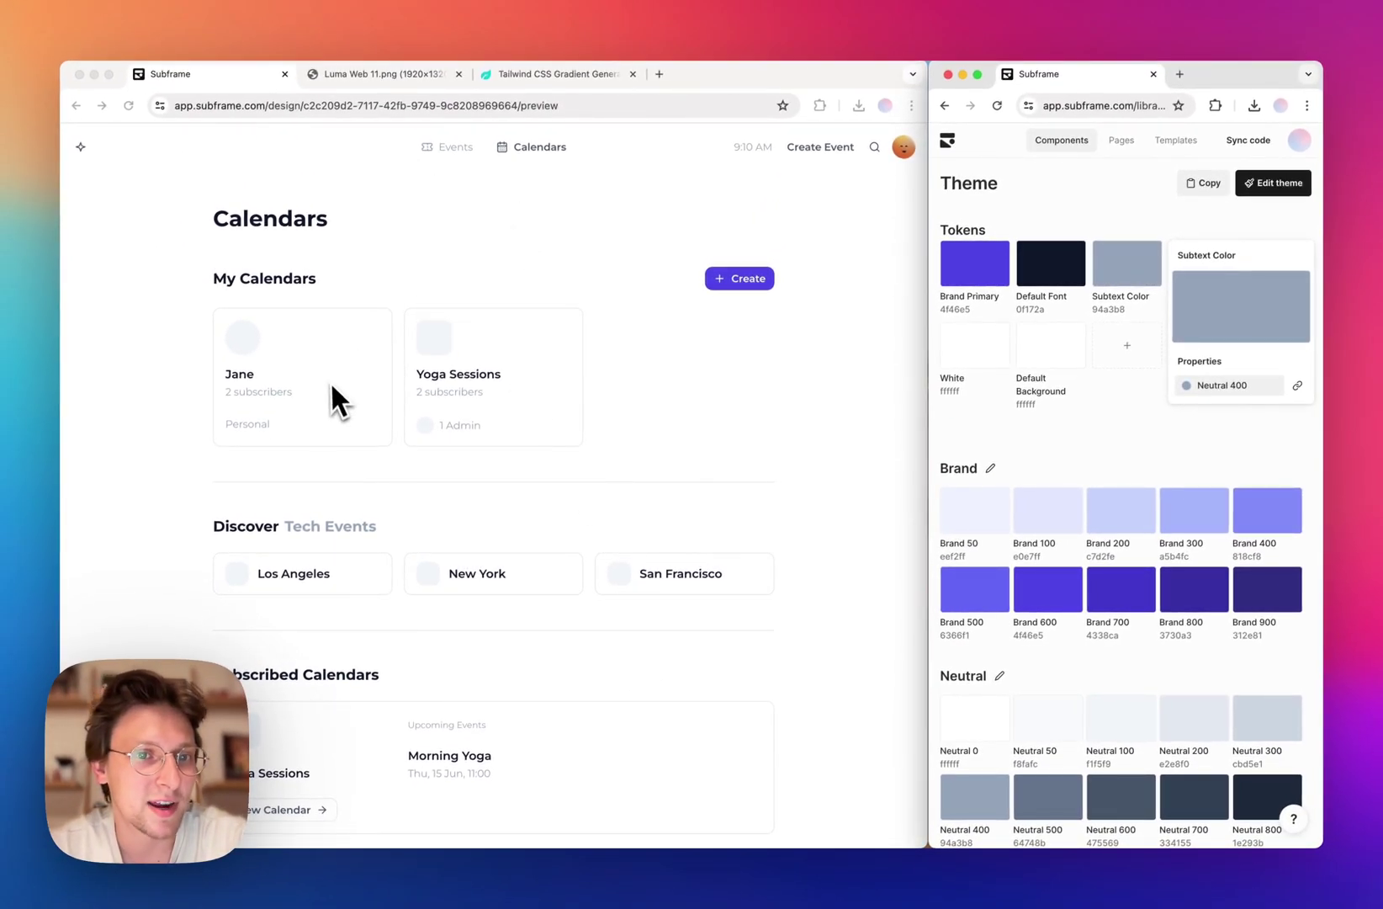
# - Expand the preview to full screen and switch into the Luma Calendars page editor
pyautogui.scroll(-2, 416, 490)
pyautogui.scroll(2, 417, 490)
pyautogui.click(393, 74)
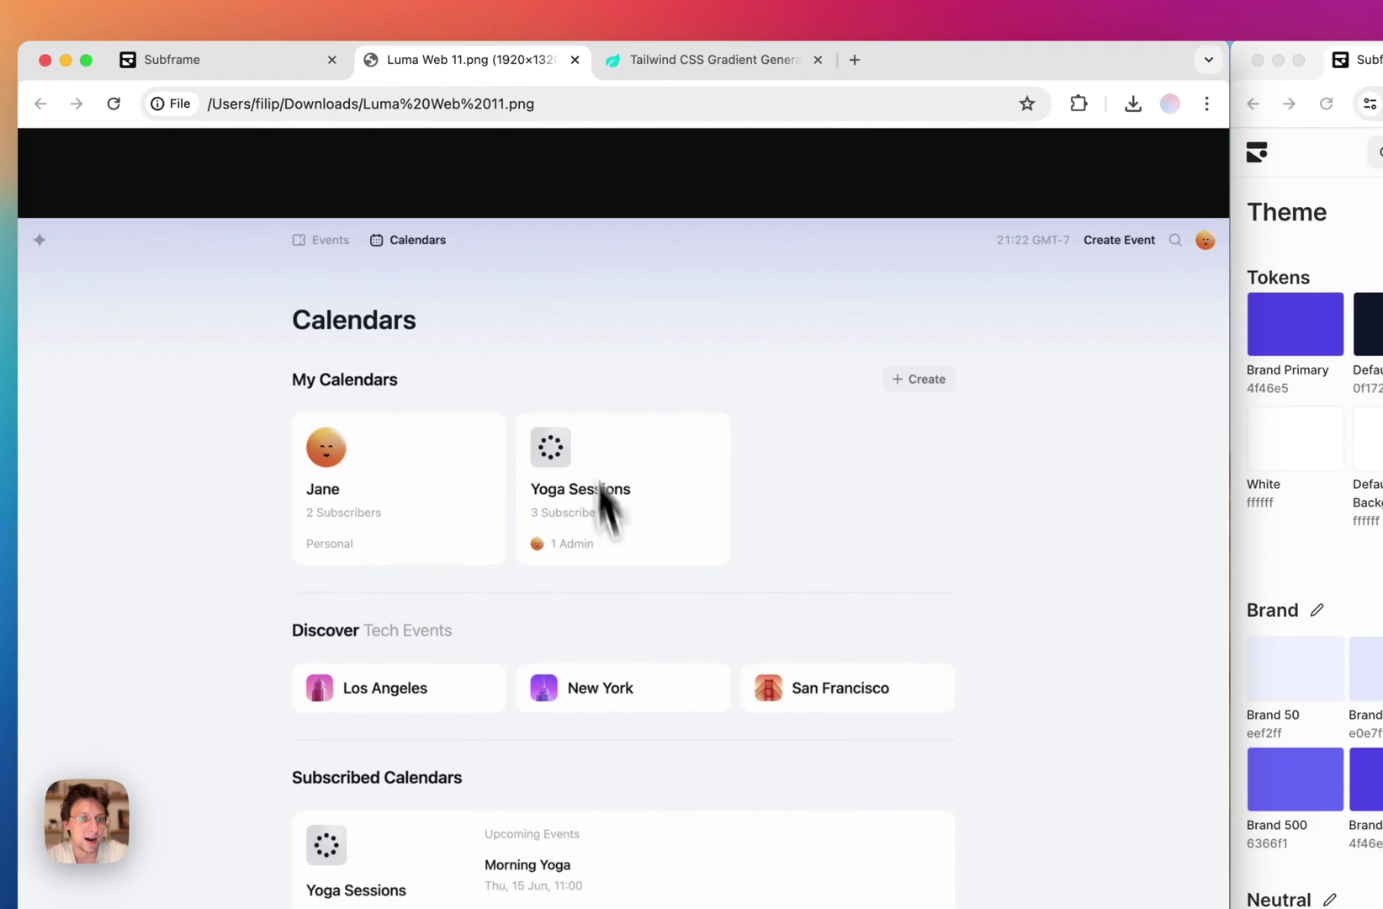
pyautogui.click(281, 75)
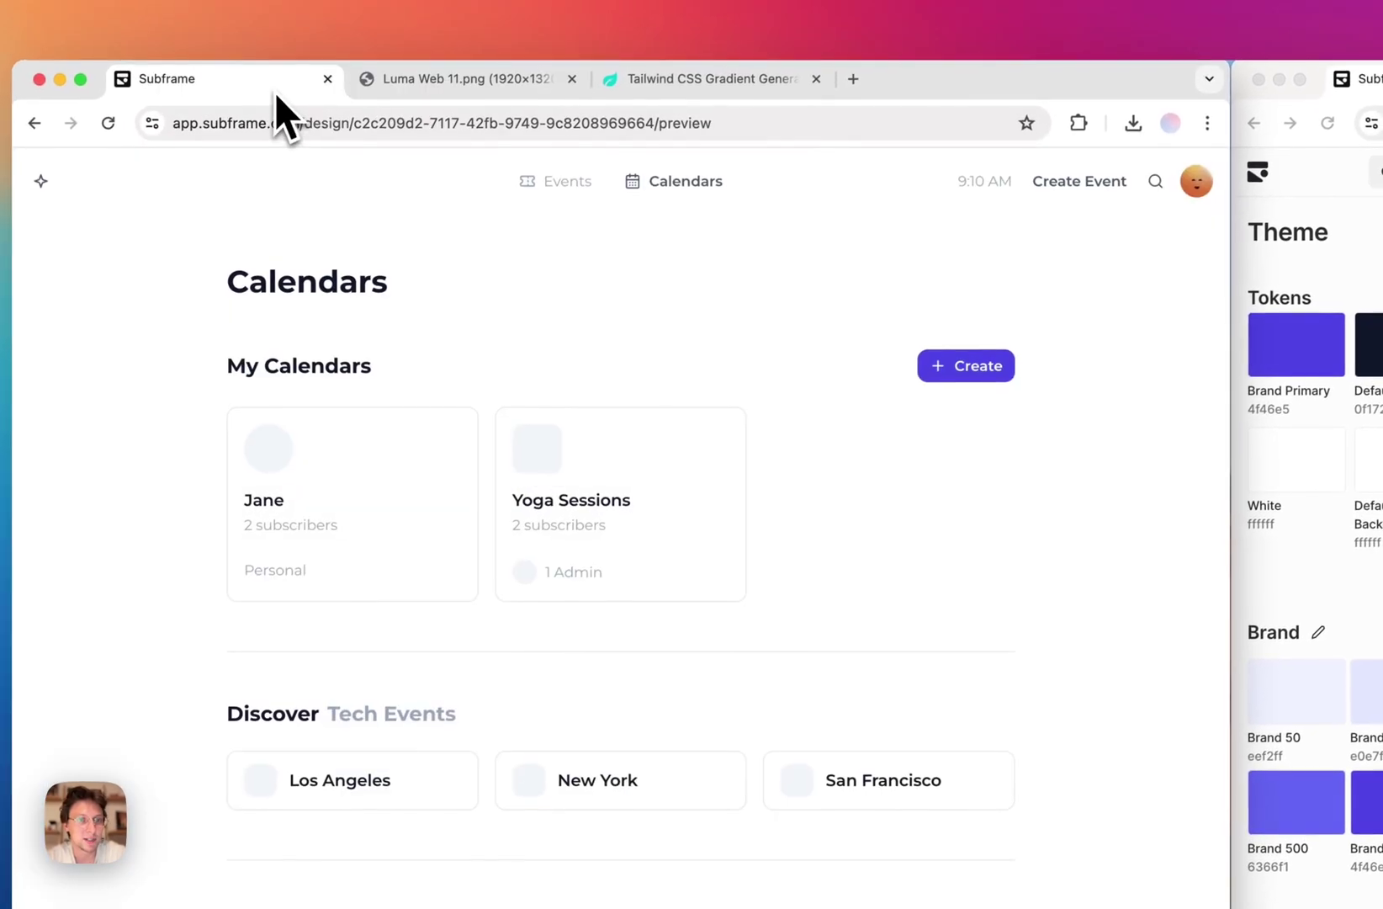
pyautogui.click(1222, 447)
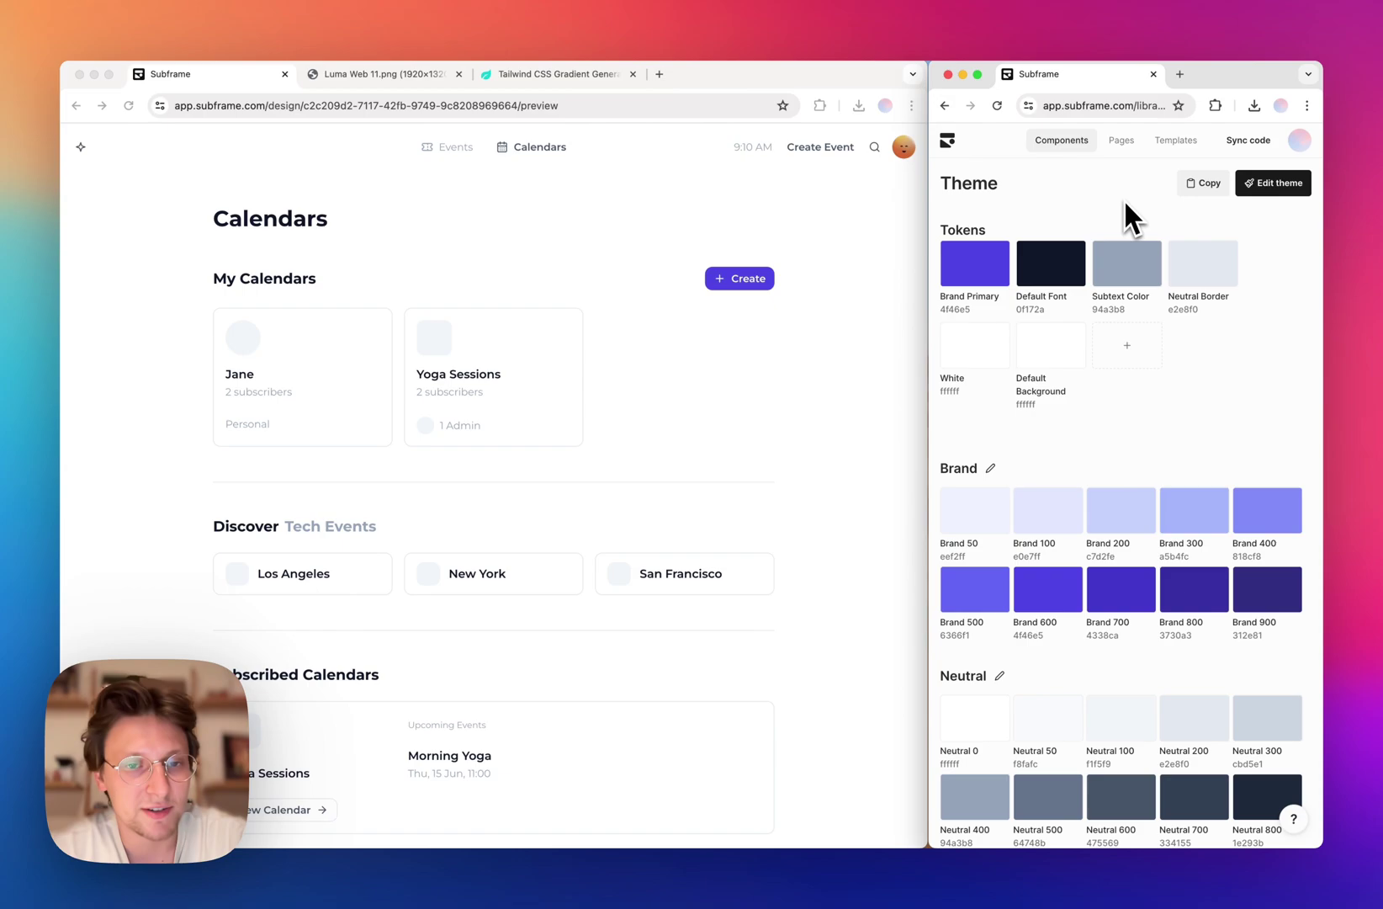
pyautogui.click(913, 187)
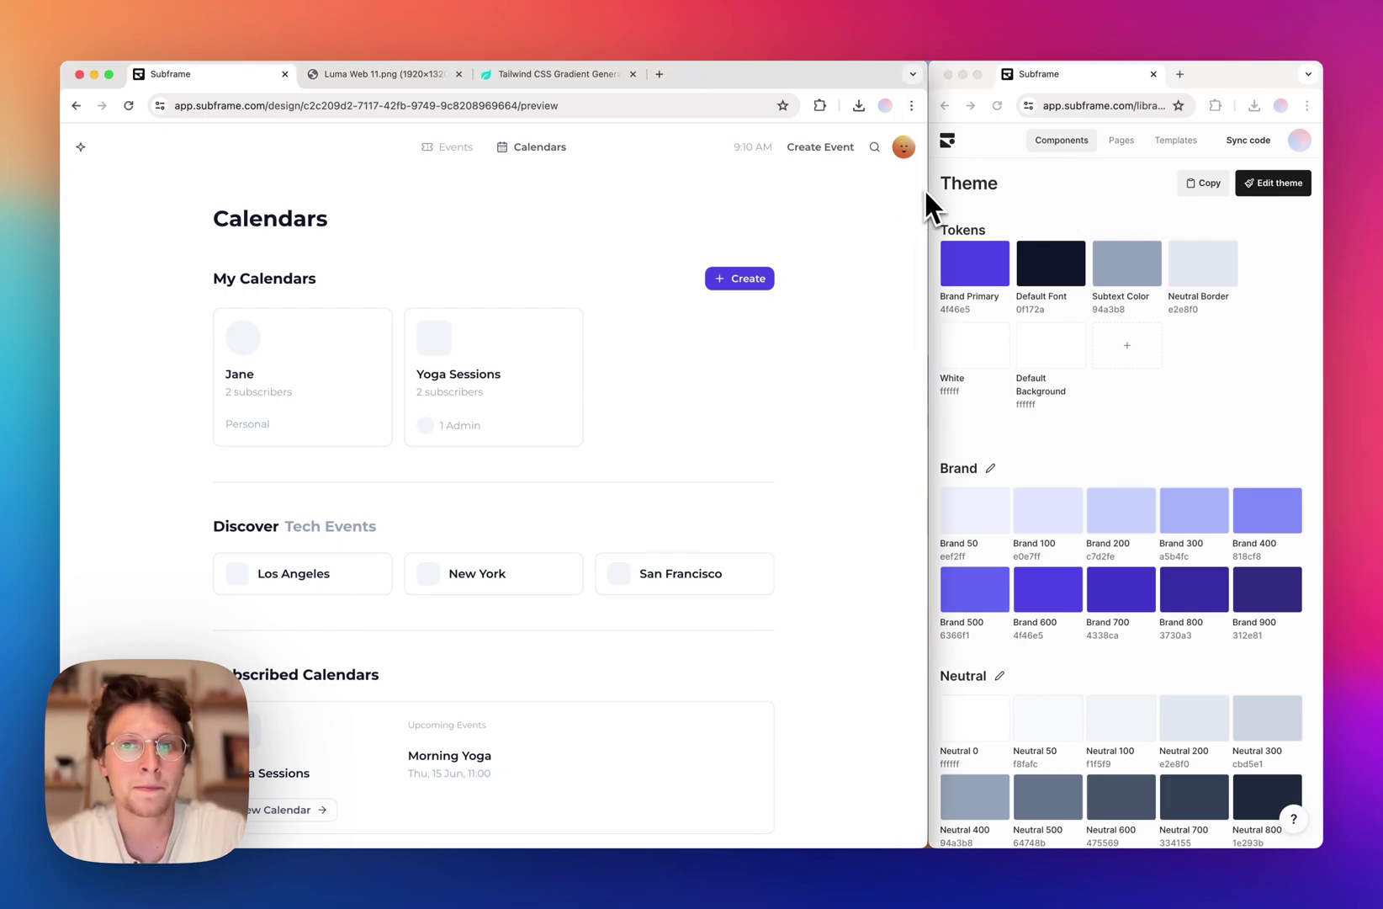
pyautogui.moveTo(927, 190); pyautogui.dragTo(1319, 206)
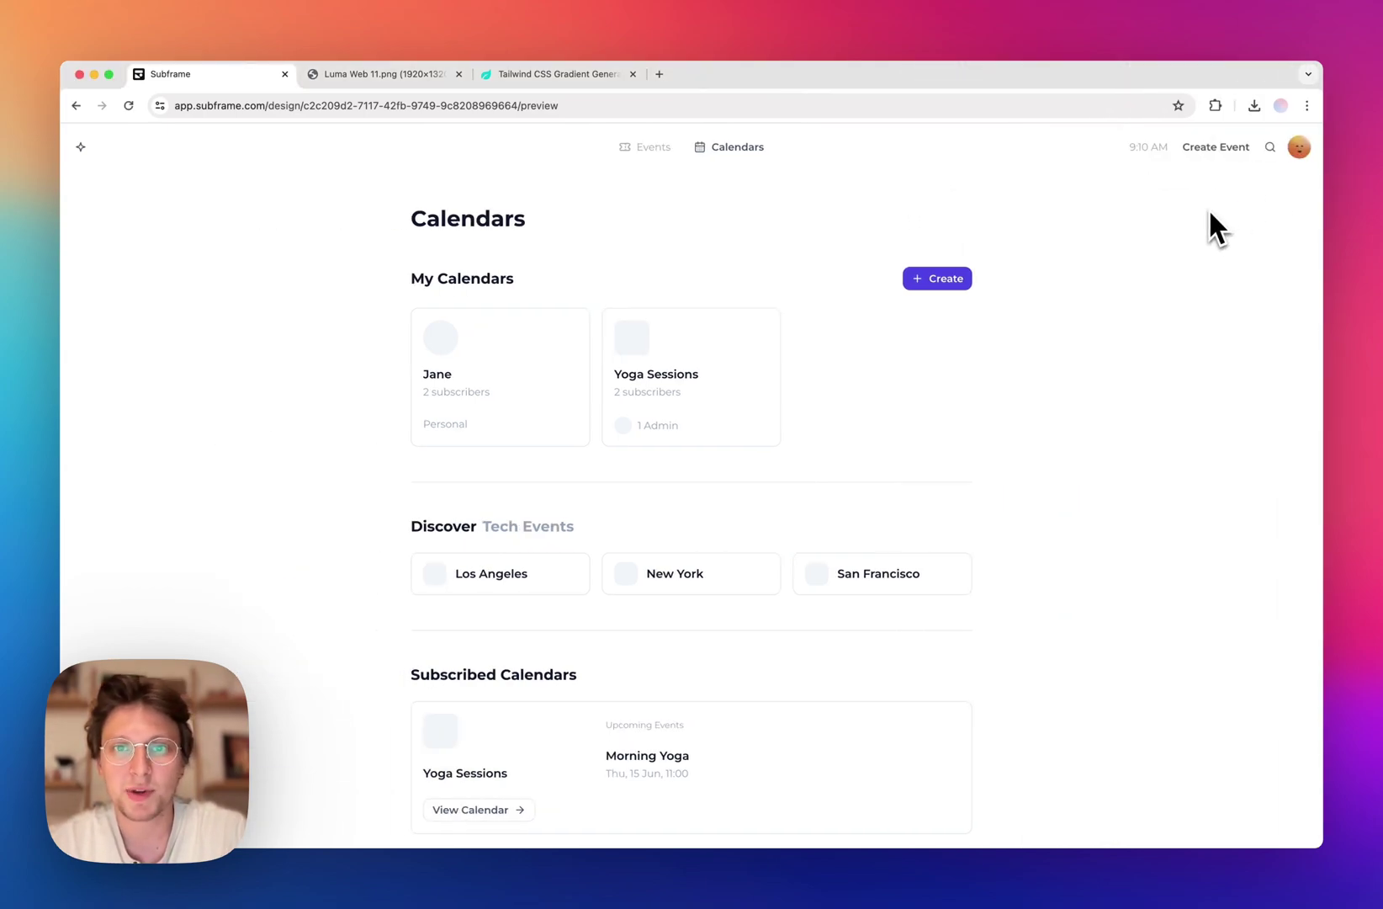
pyautogui.press('super+backslash')
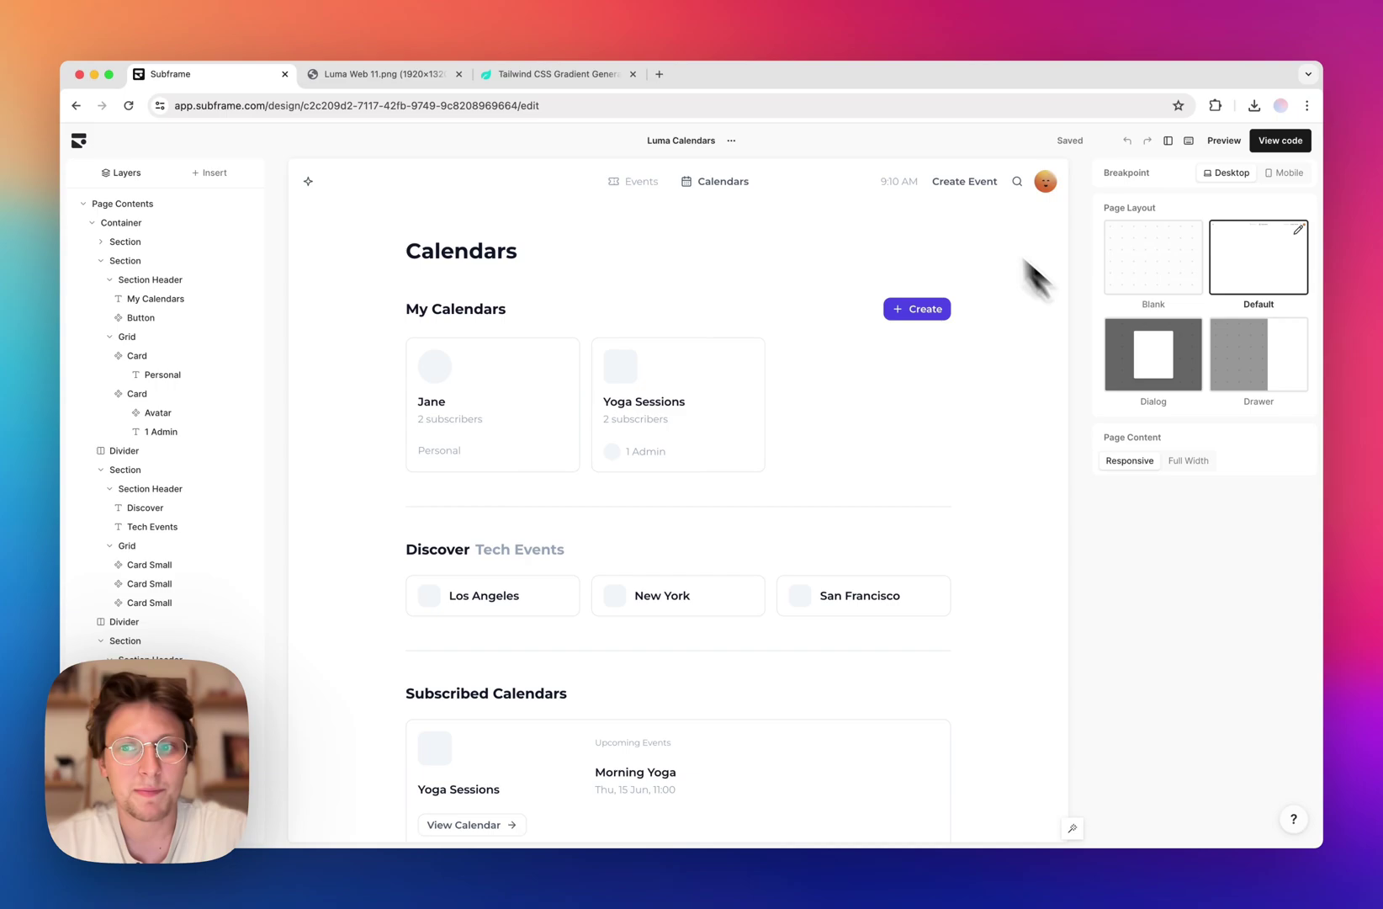
# - Give the Page Contents container a Neutral 50 background
pyautogui.click(178, 204)
pyautogui.click(1300, 641)
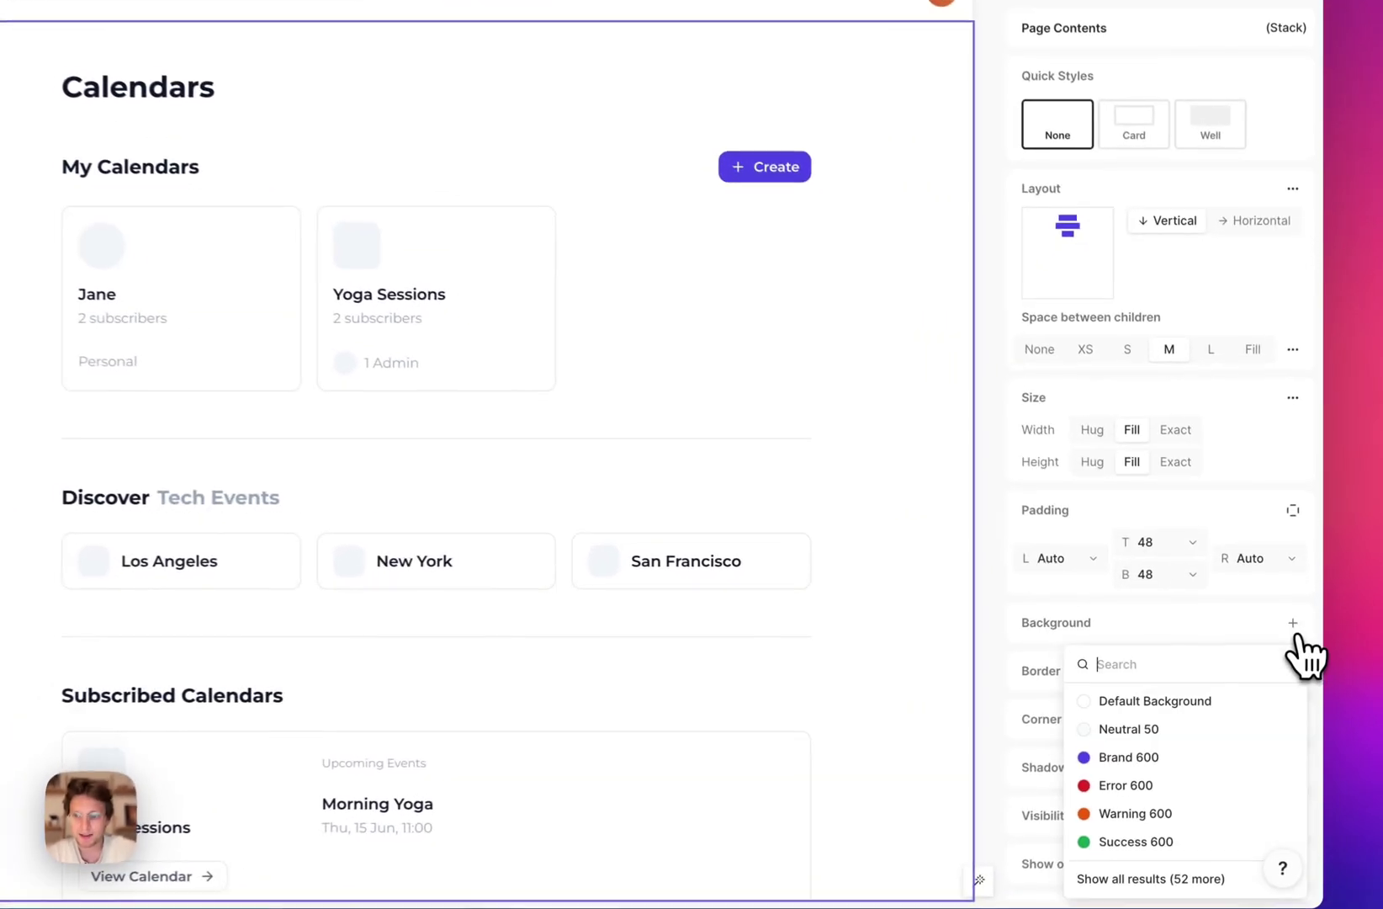
pyautogui.click(1157, 730)
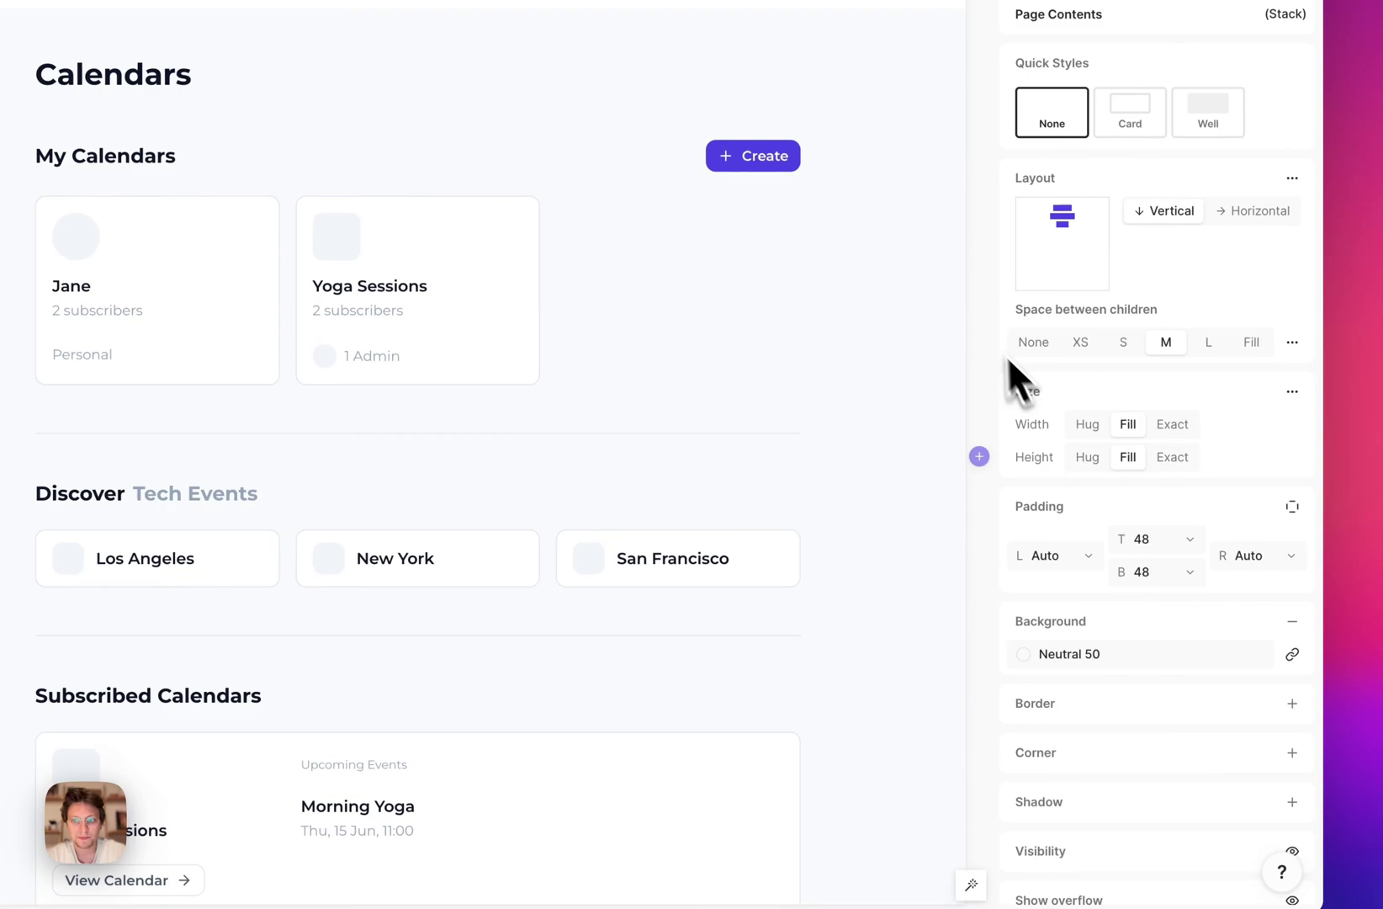
pyautogui.click(972, 321)
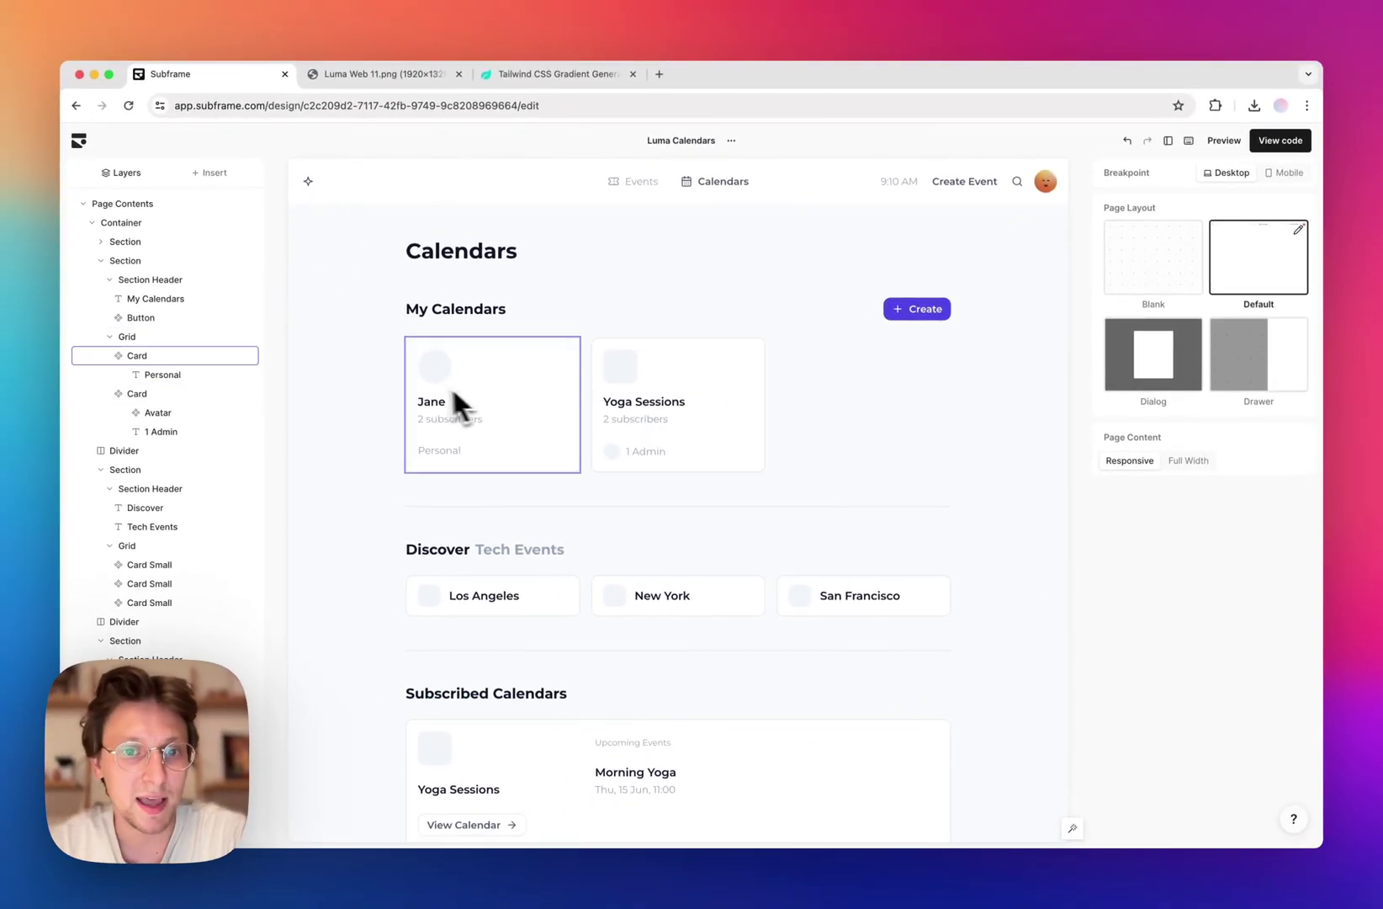
# - Edit the Card component from the Jane card and delete its border
pyautogui.scroll(-3, 635, 532)
pyautogui.scroll(3, 636, 532)
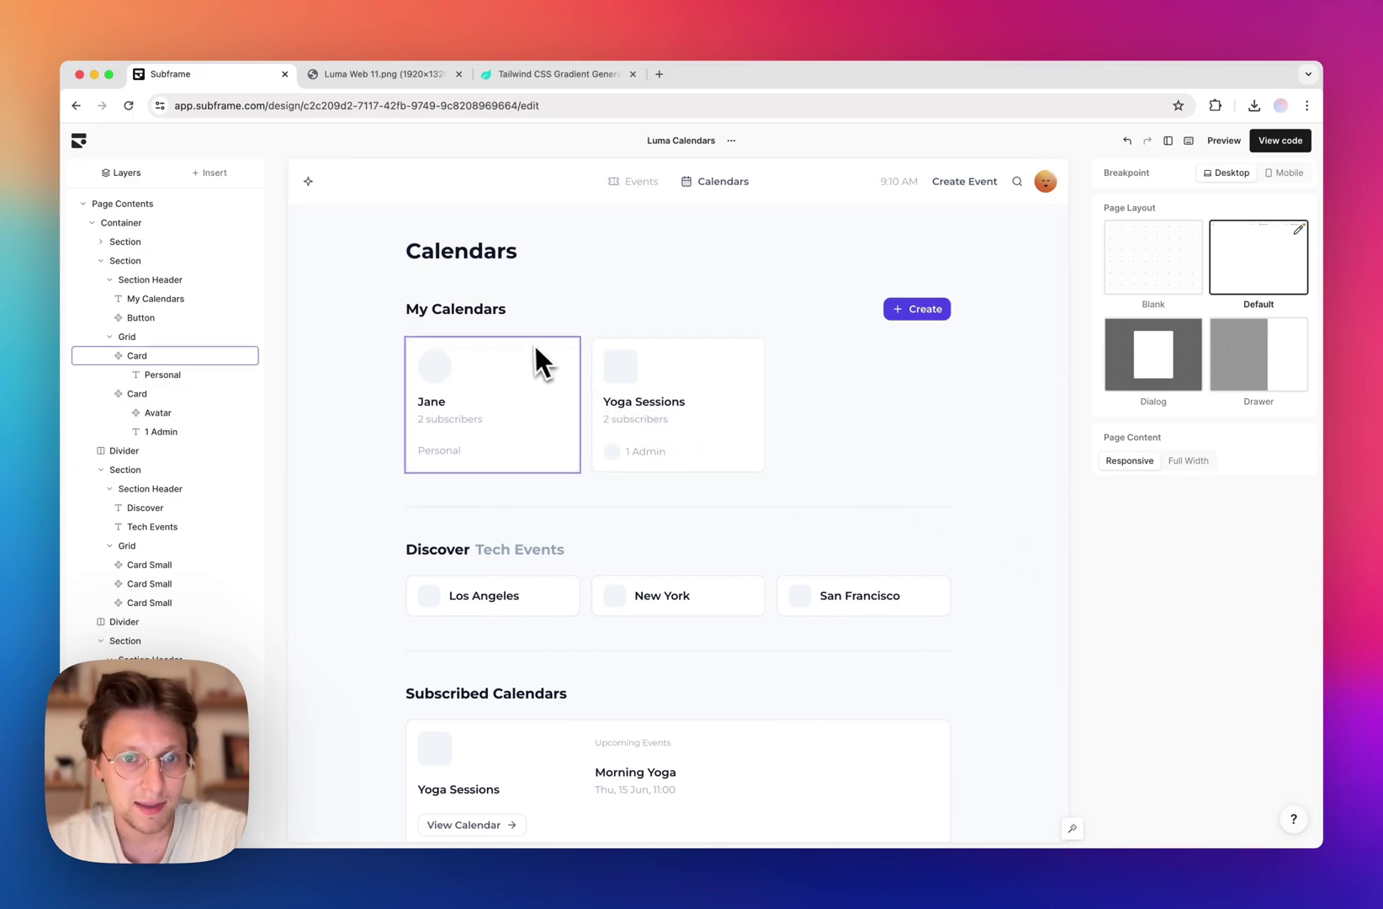
pyautogui.moveTo(540, 361); pyautogui.dragTo(701, 377)
pyautogui.moveTo(948, 391); pyautogui.dragTo(643, 581)
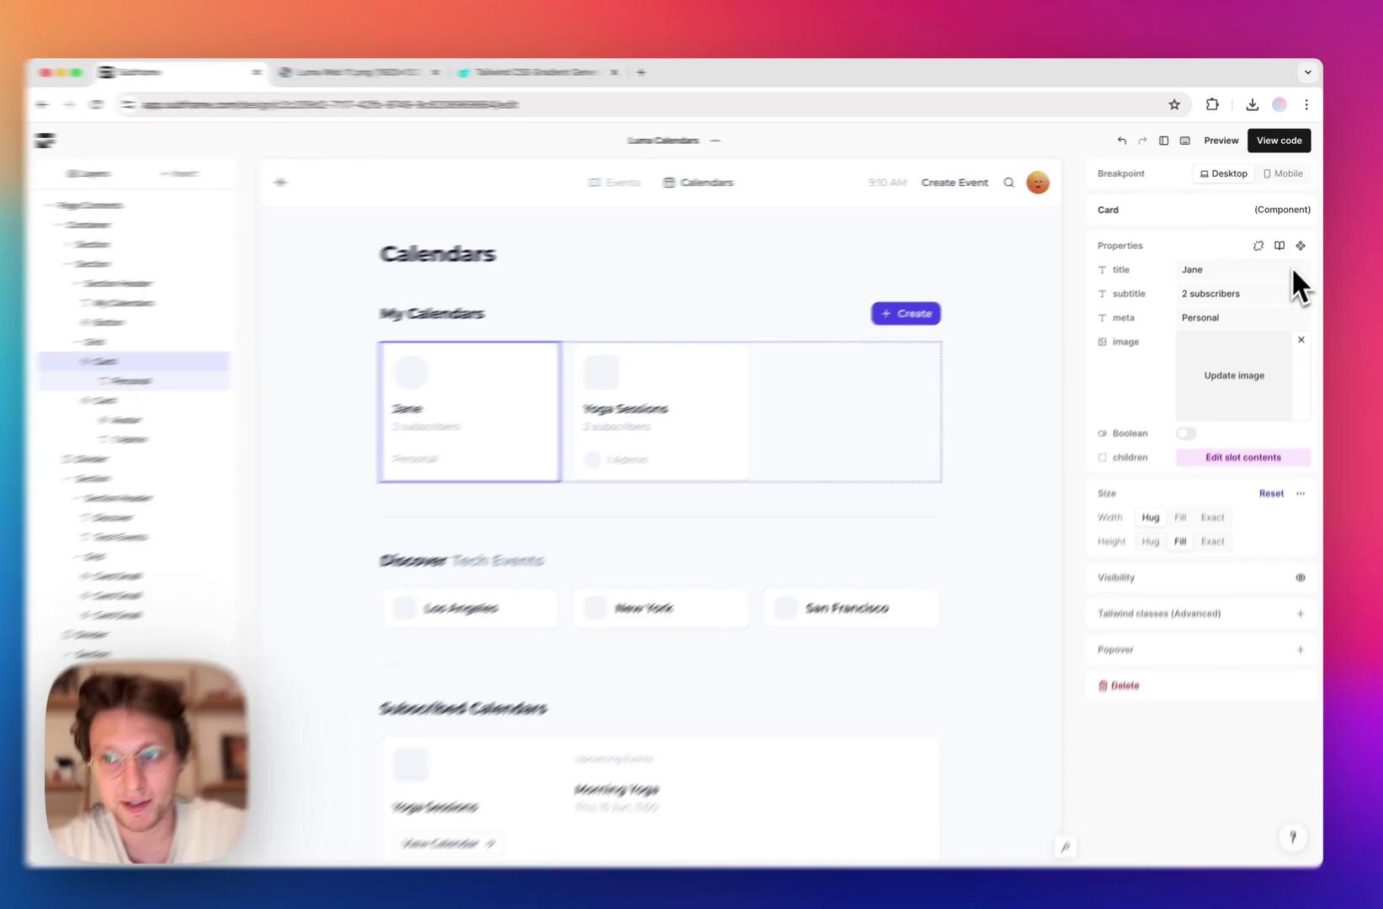
pyautogui.click(1301, 242)
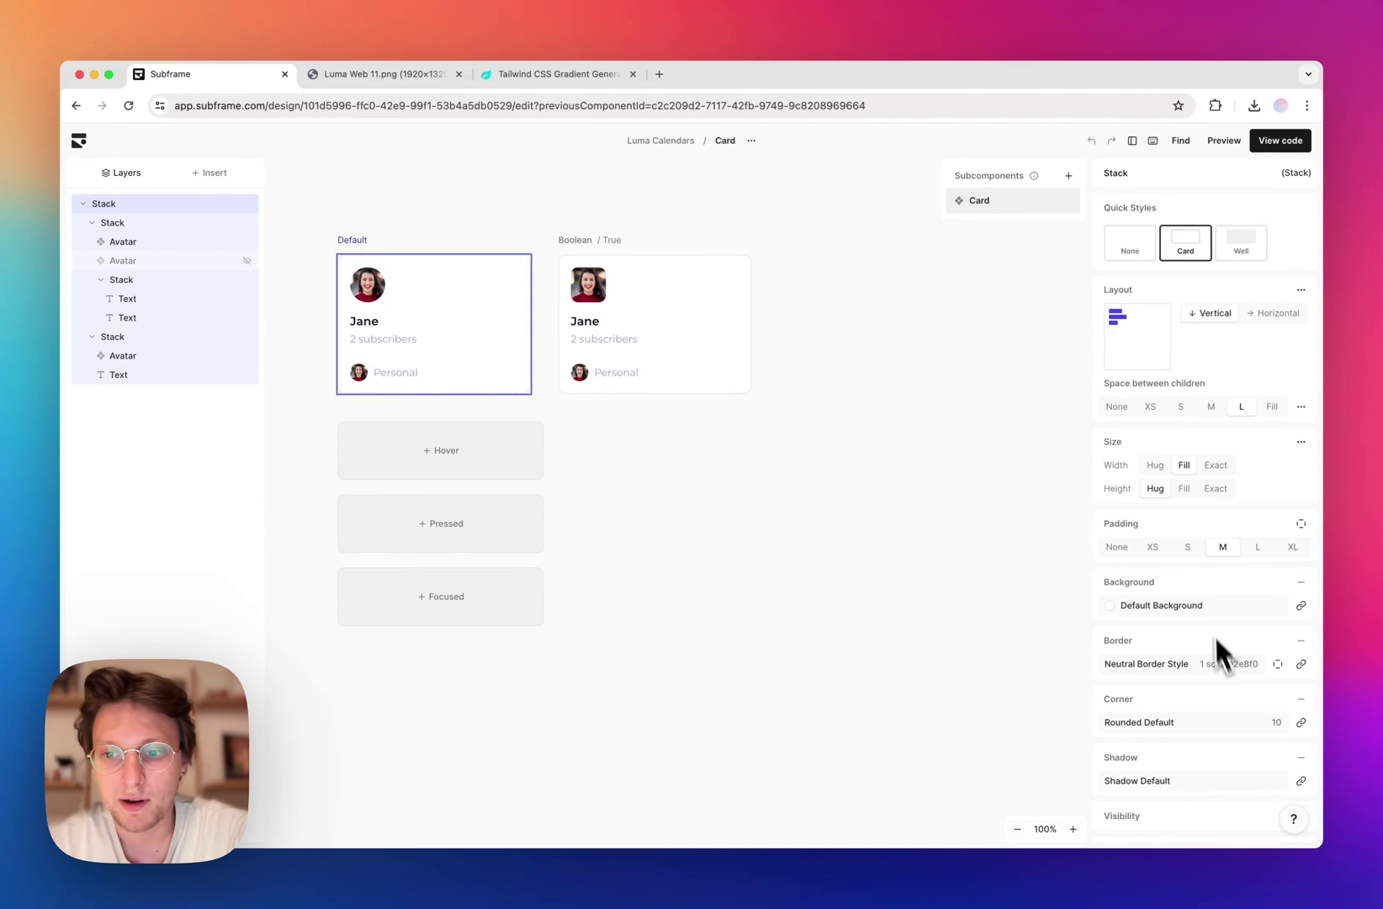
pyautogui.click(1301, 640)
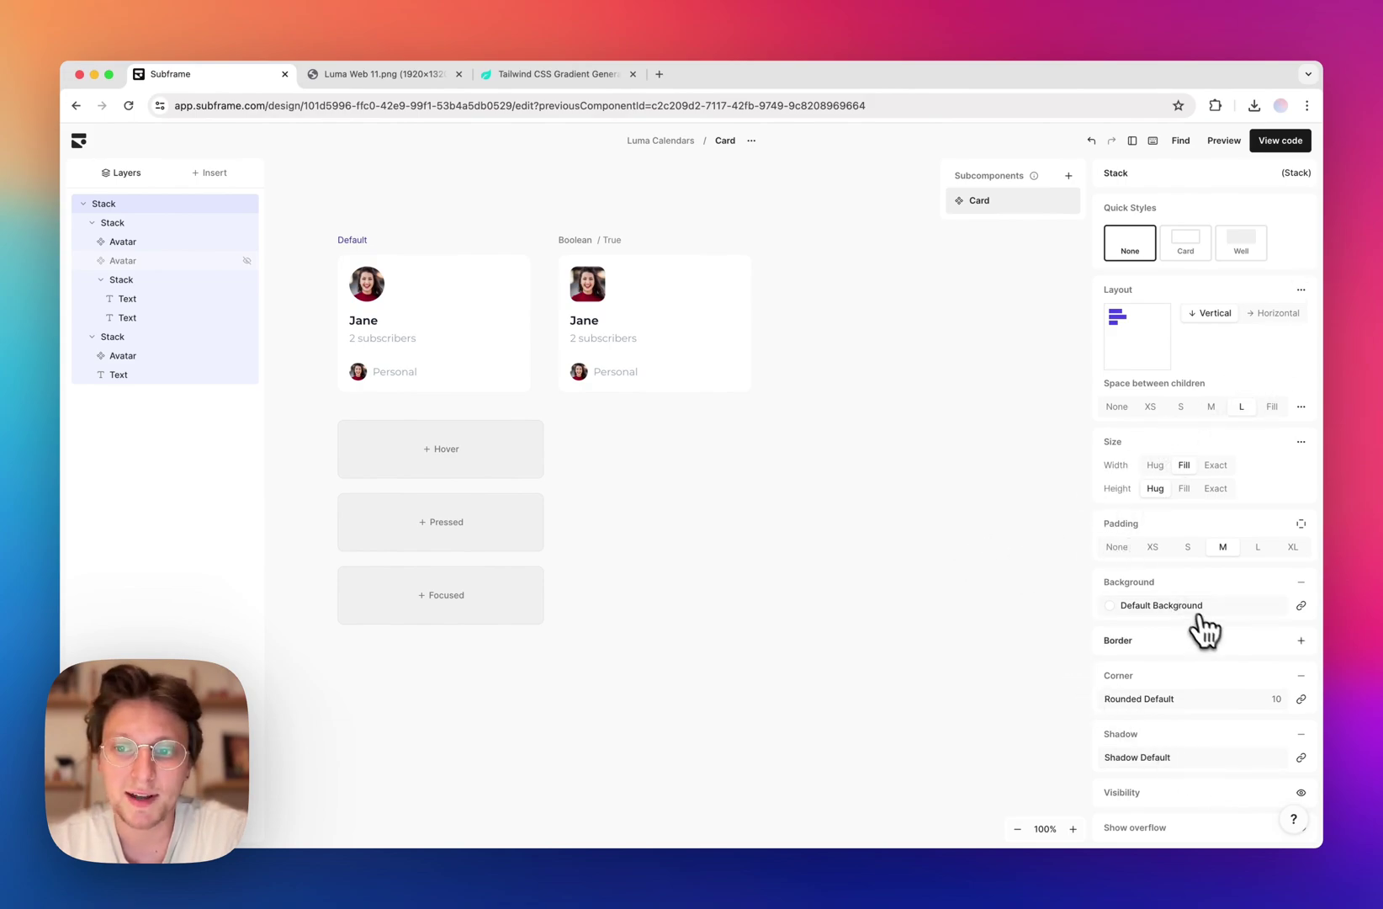
# - Remove the border from the Card Small component via the Los Angeles city card
pyautogui.click(670, 143)
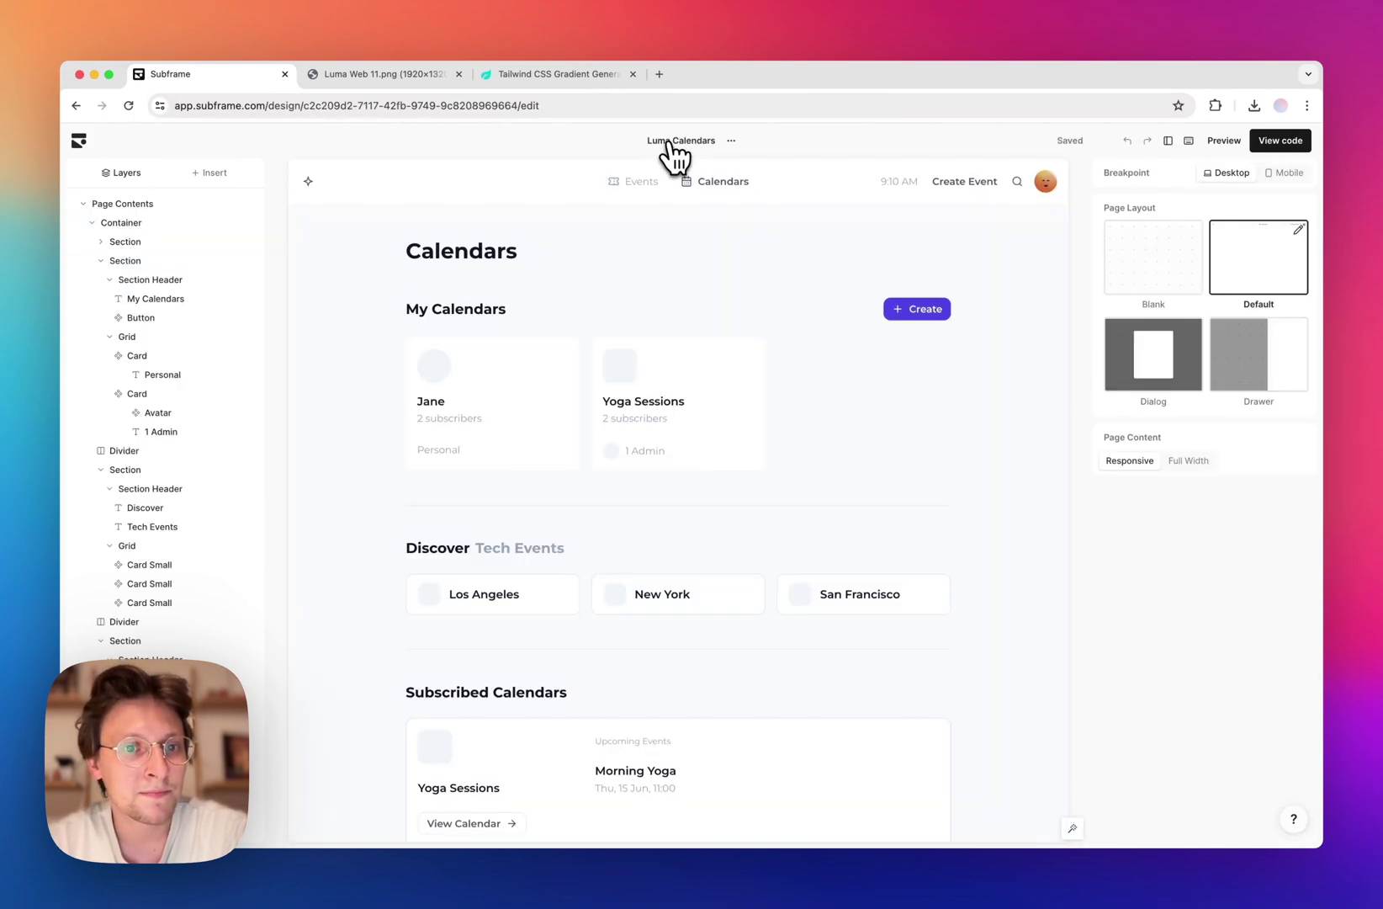
pyautogui.scroll(-2, 850, 410)
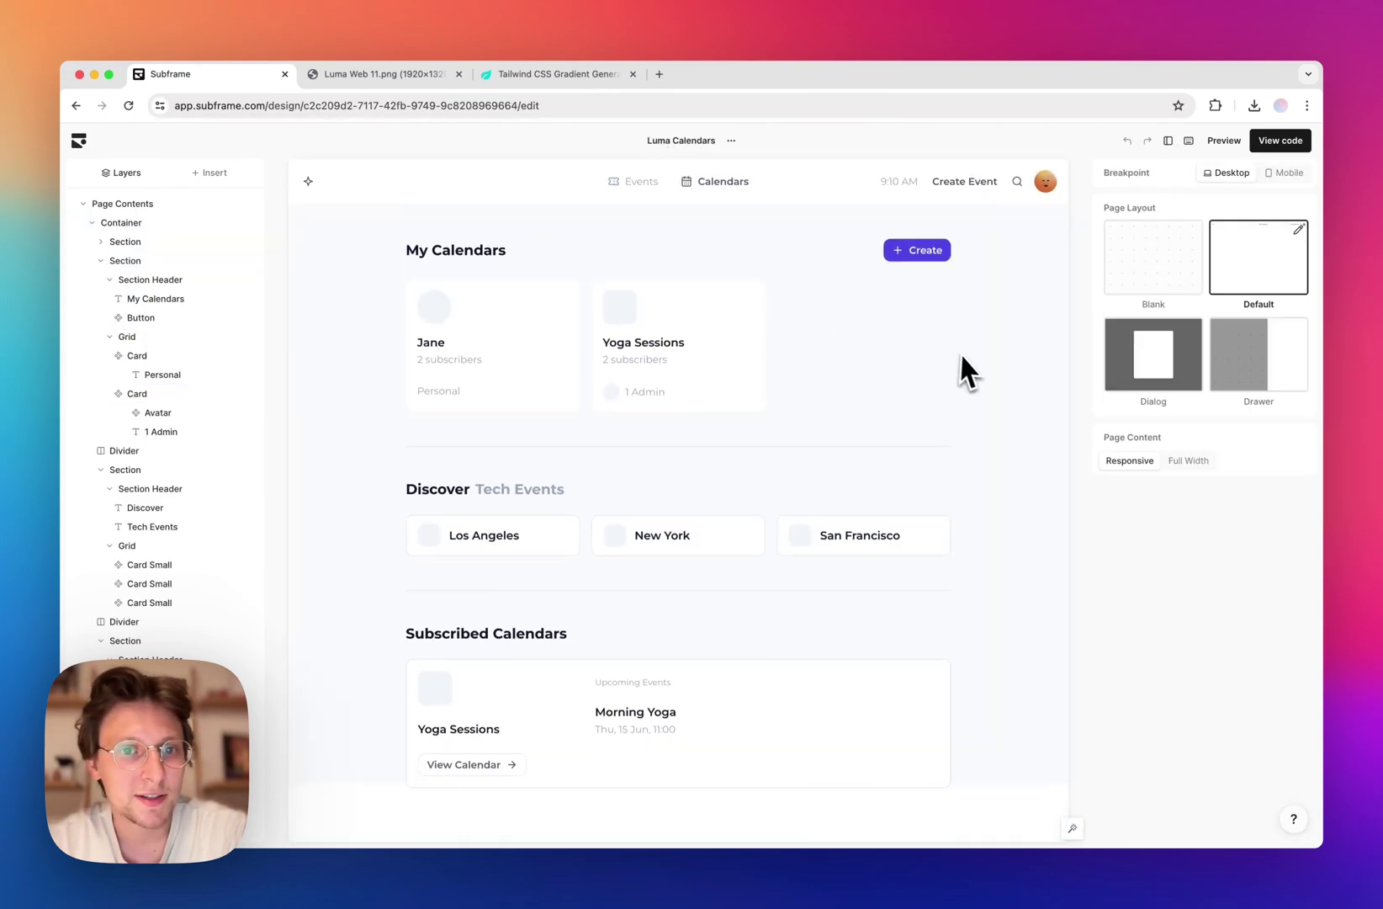
pyautogui.click(392, 74)
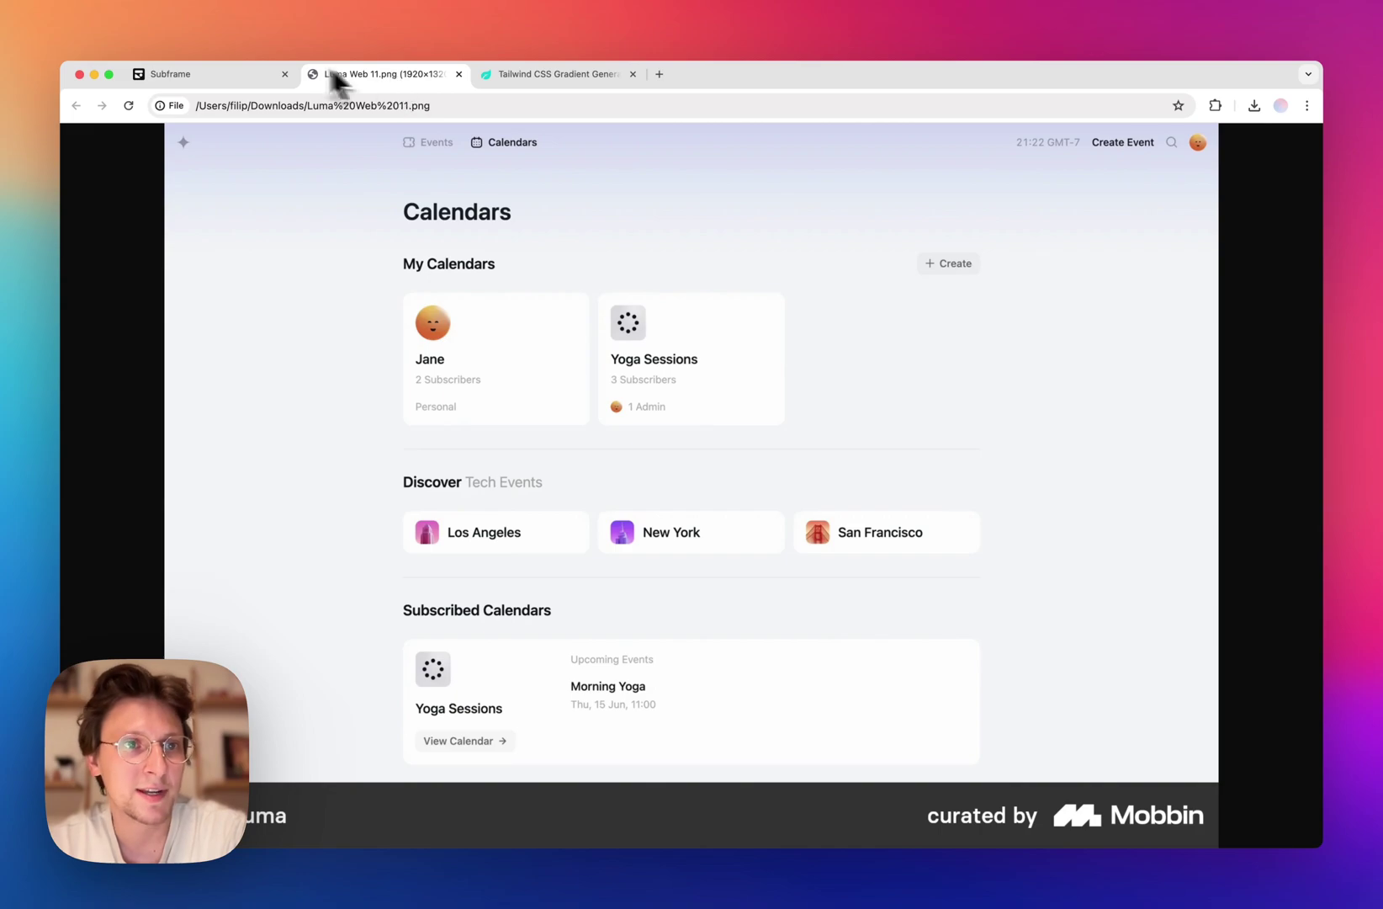
pyautogui.click(235, 72)
pyautogui.scroll(-2, 601, 328)
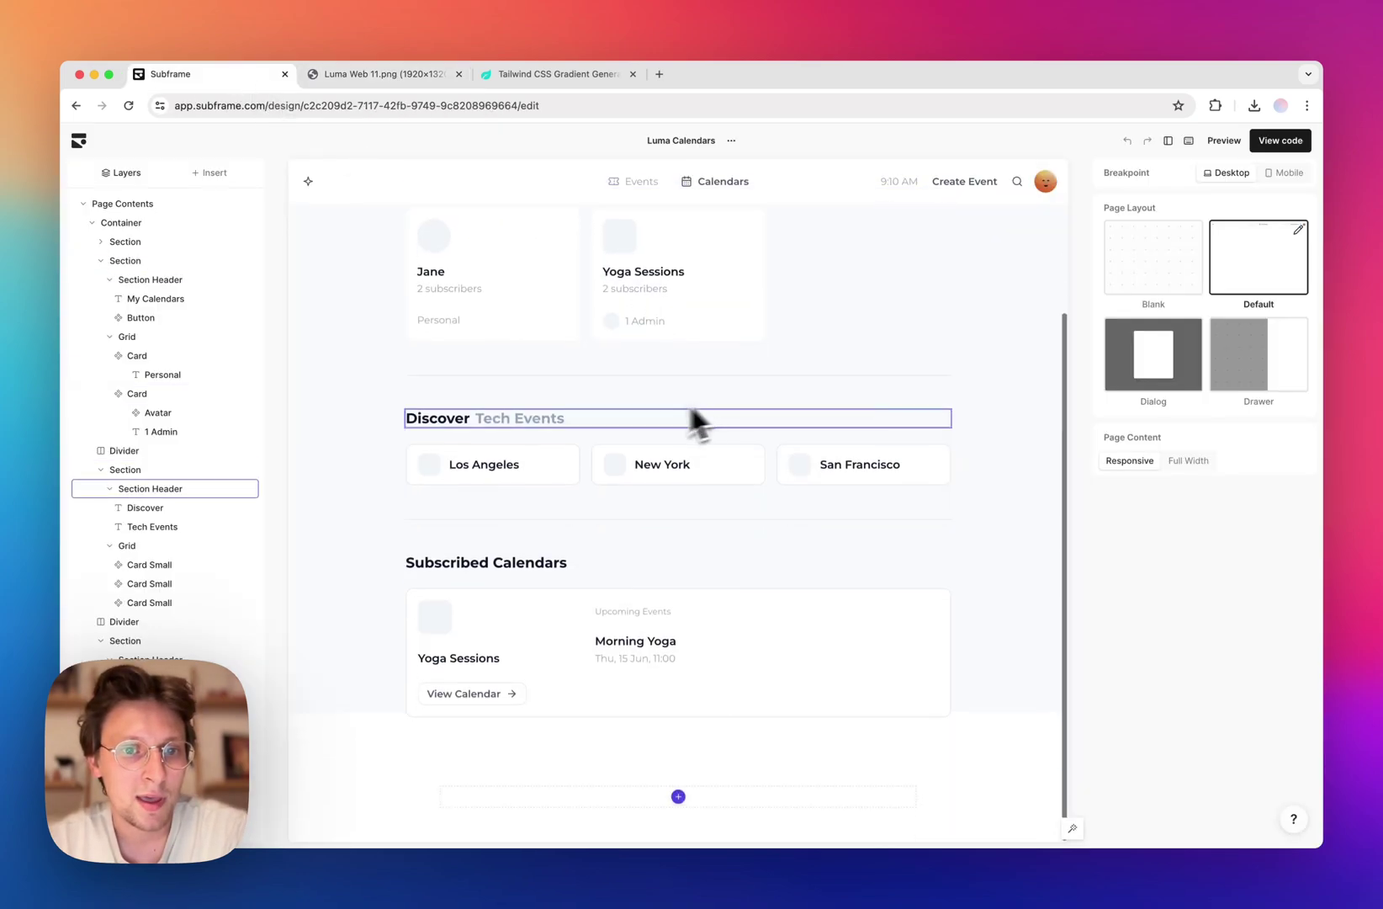
pyautogui.click(562, 454)
pyautogui.click(1301, 244)
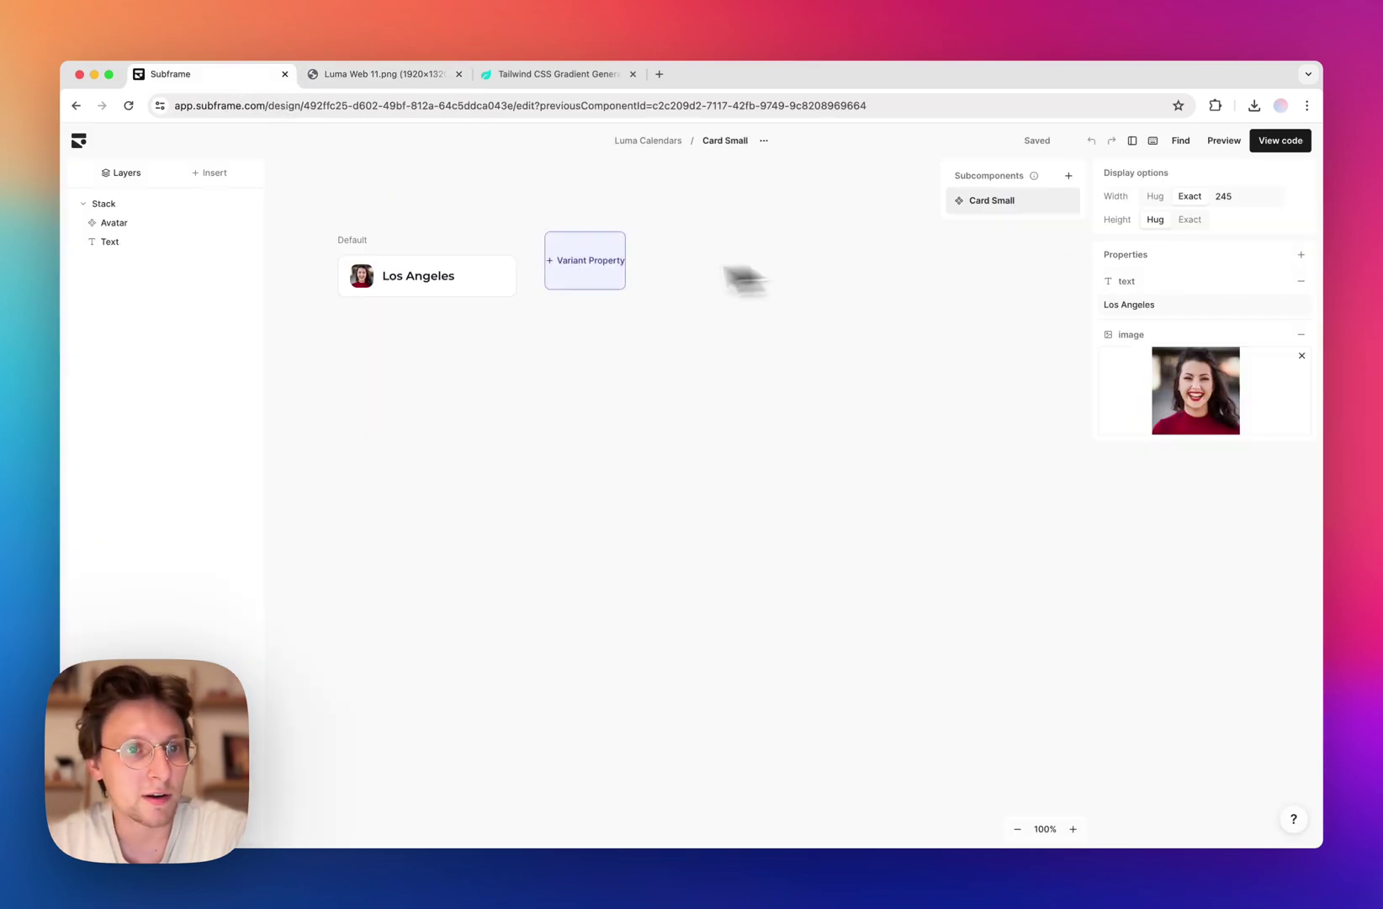
pyautogui.click(1299, 665)
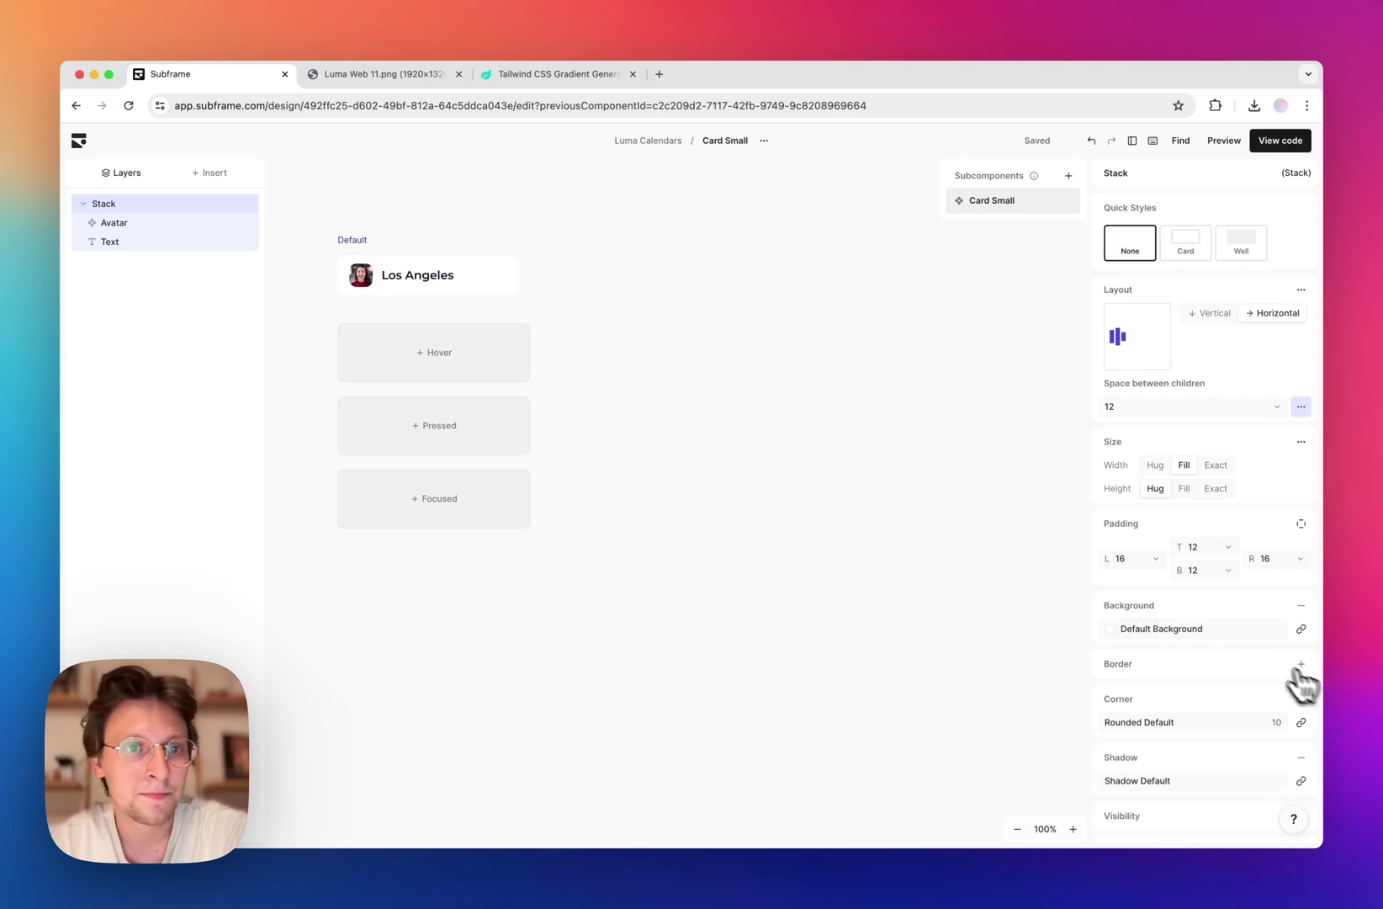
# - Remove the border from the Subscribed Calendars card on the Luma Calendars page
pyautogui.click(648, 141)
pyautogui.scroll(-3, 689, 492)
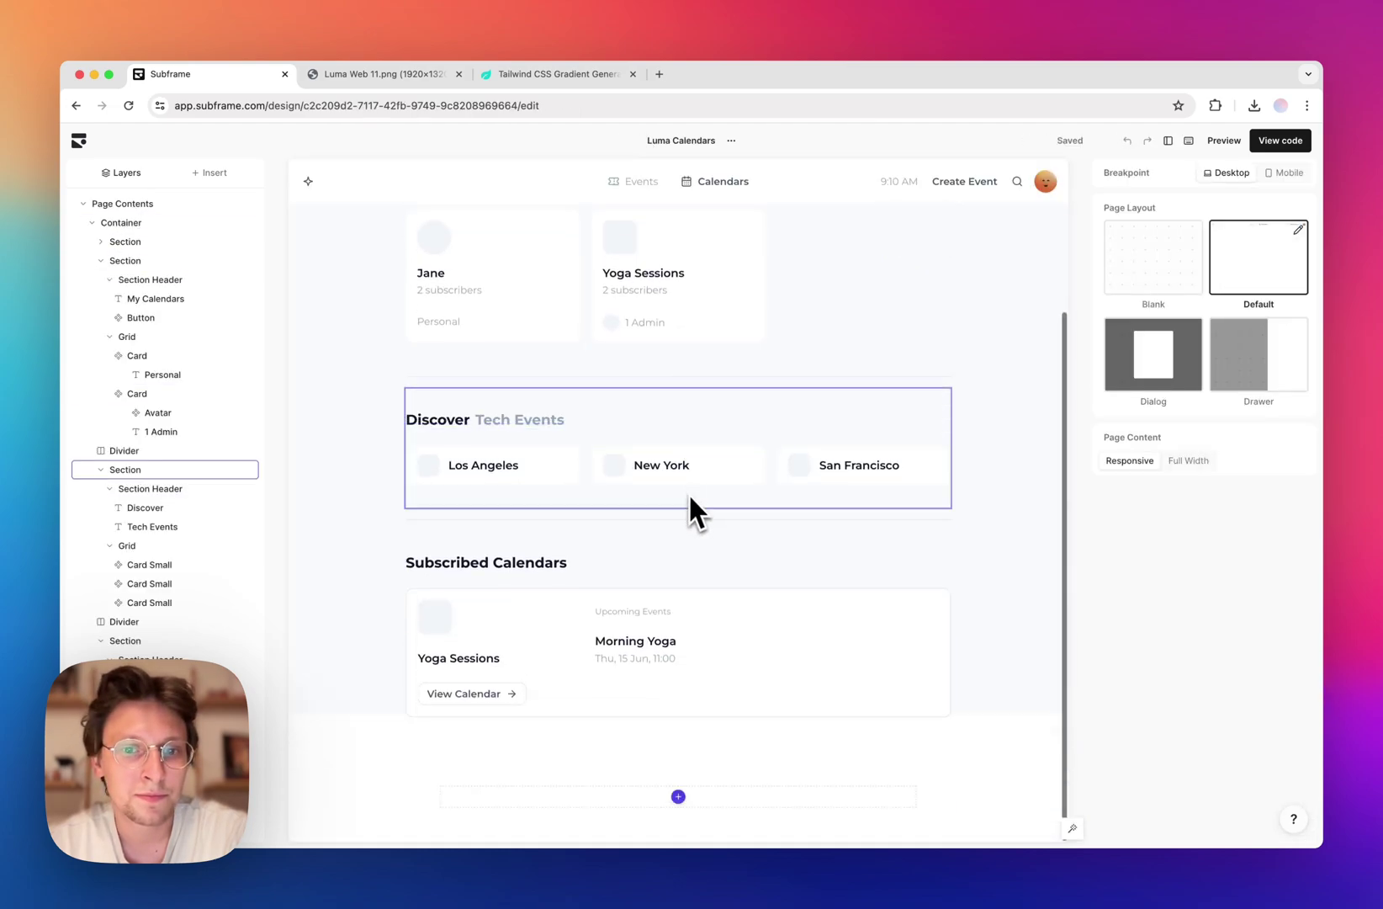
pyautogui.click(772, 591)
pyautogui.click(1300, 675)
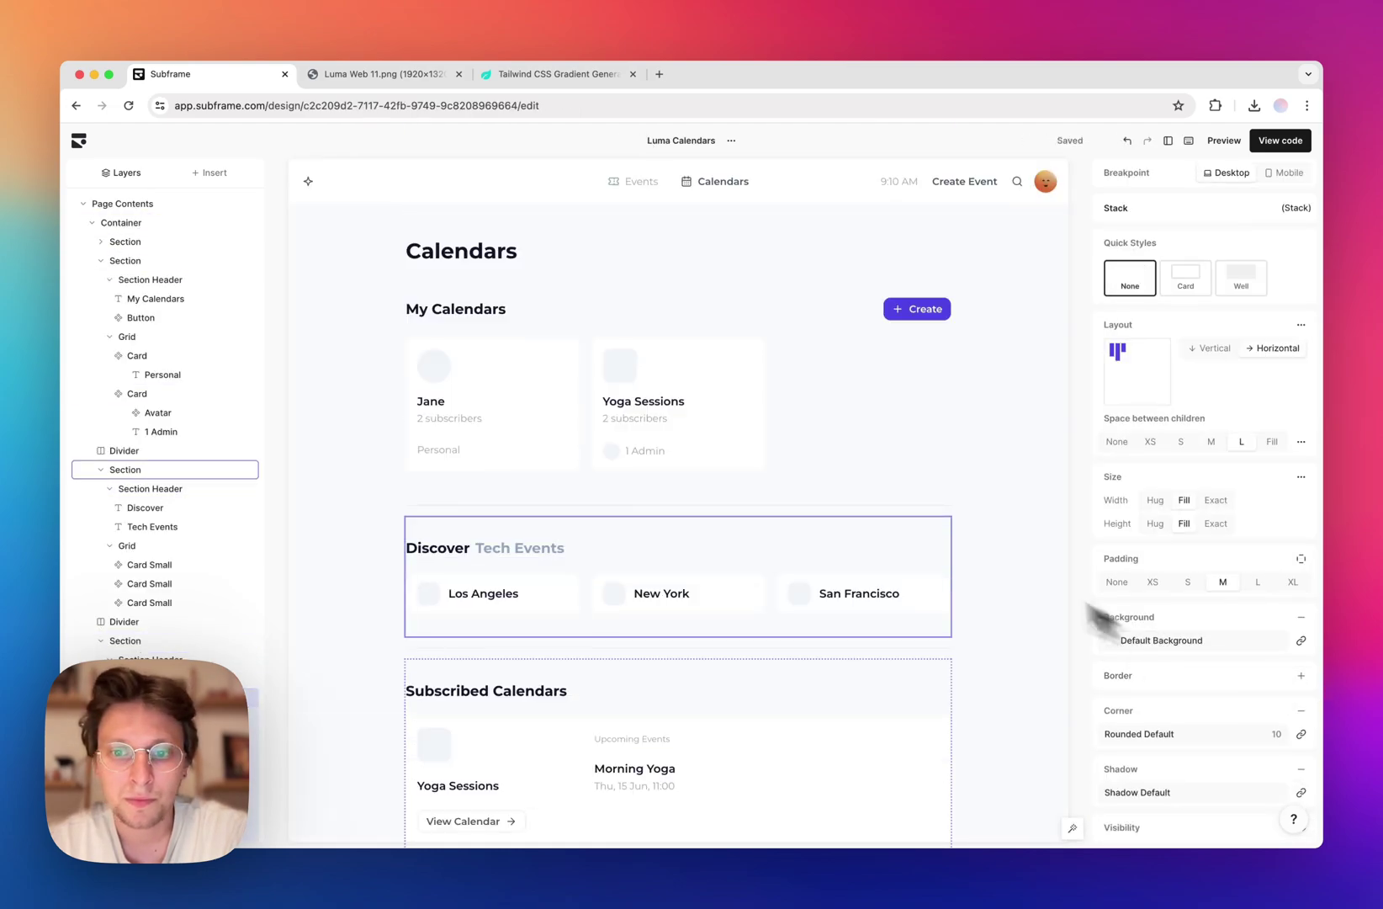
pyautogui.click(967, 505)
pyautogui.scroll(-3, 969, 502)
pyautogui.scroll(2, 769, 399)
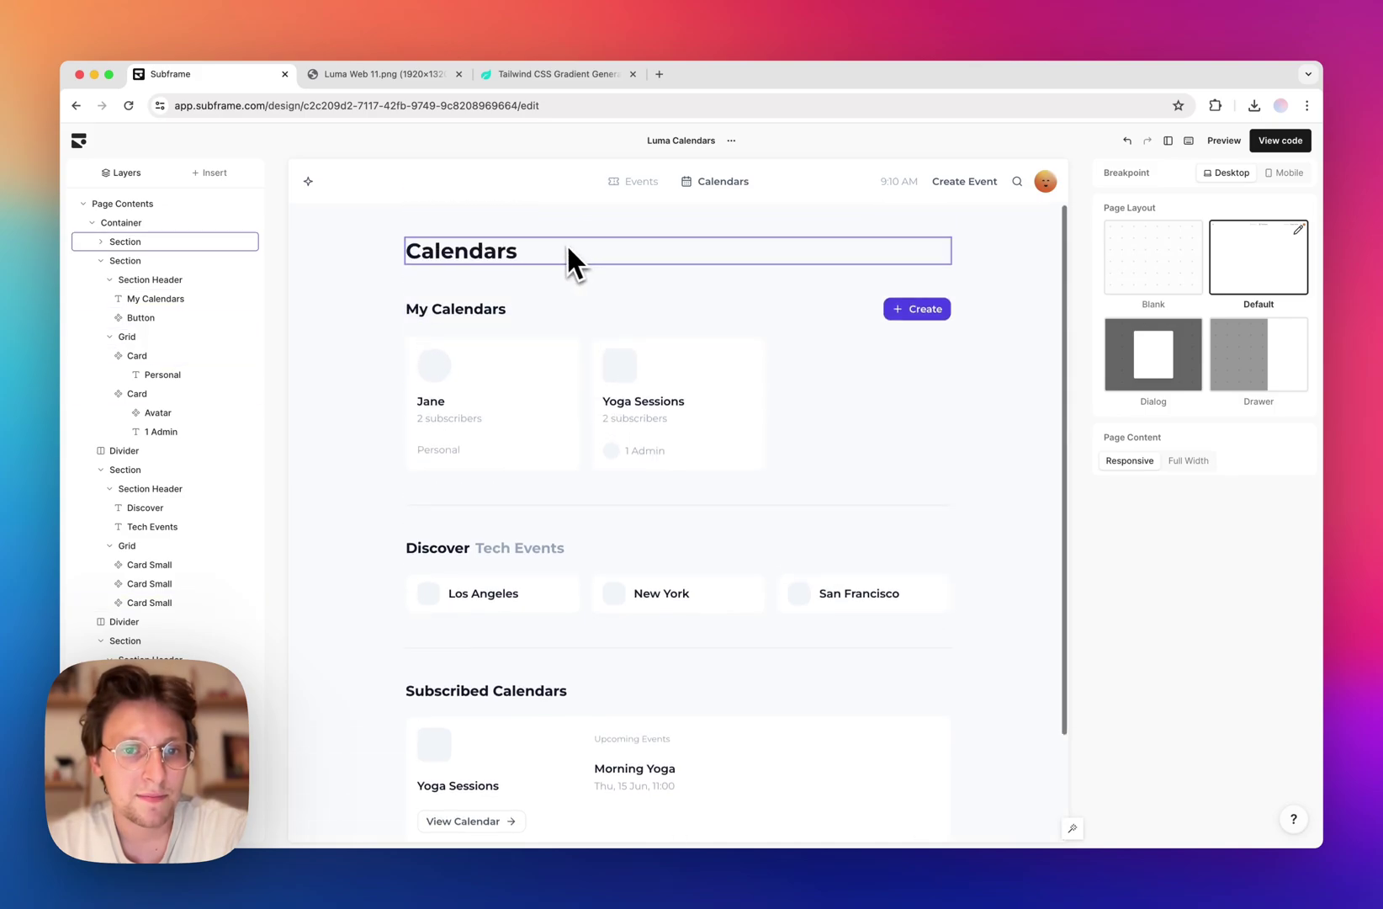
# - Set the orange smiley image on the Jane calendar card
pyautogui.click(371, 73)
pyautogui.click(201, 75)
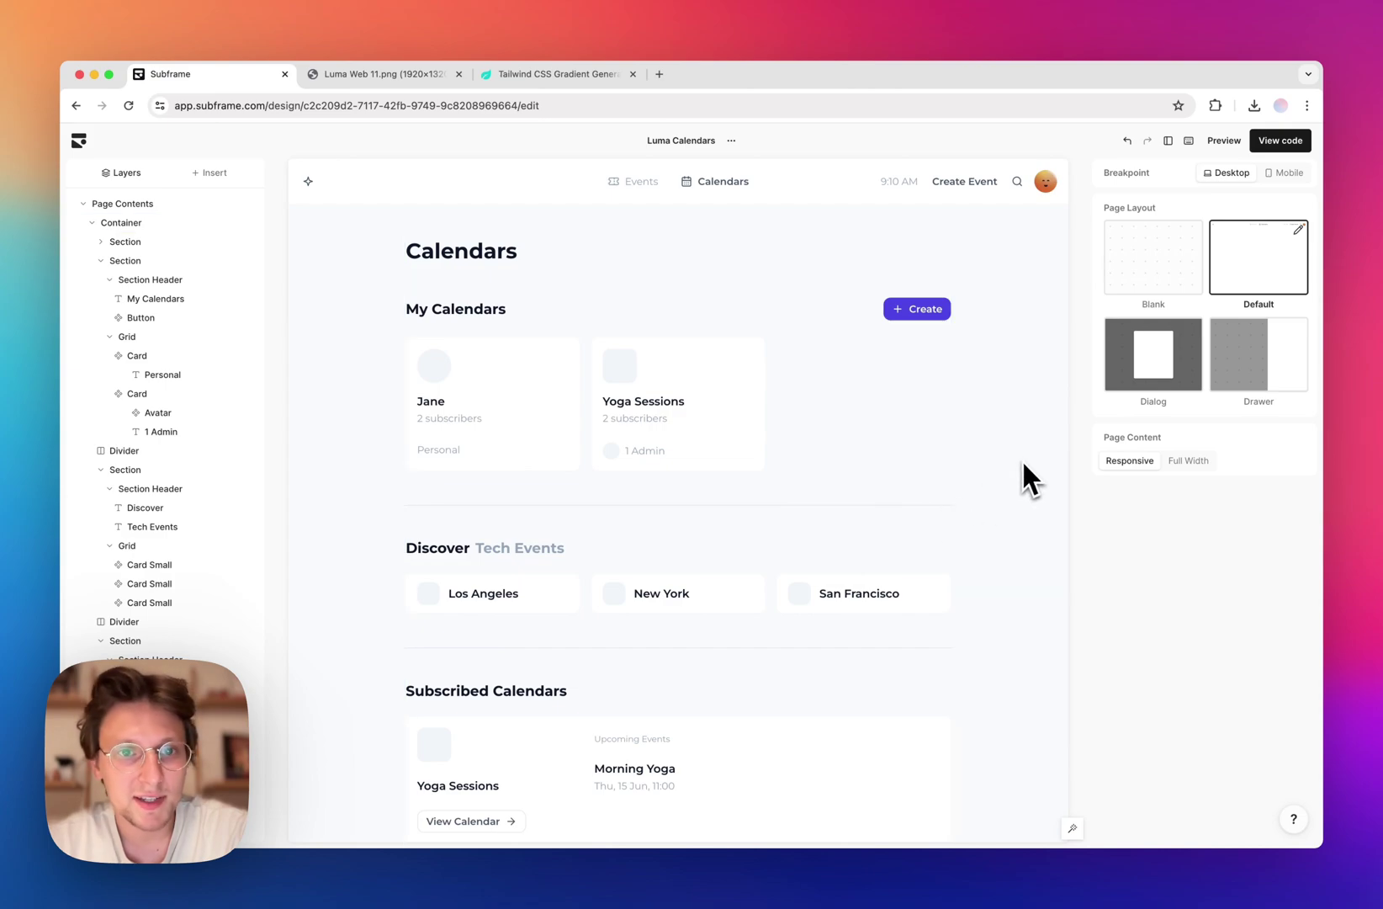
pyautogui.click(462, 377)
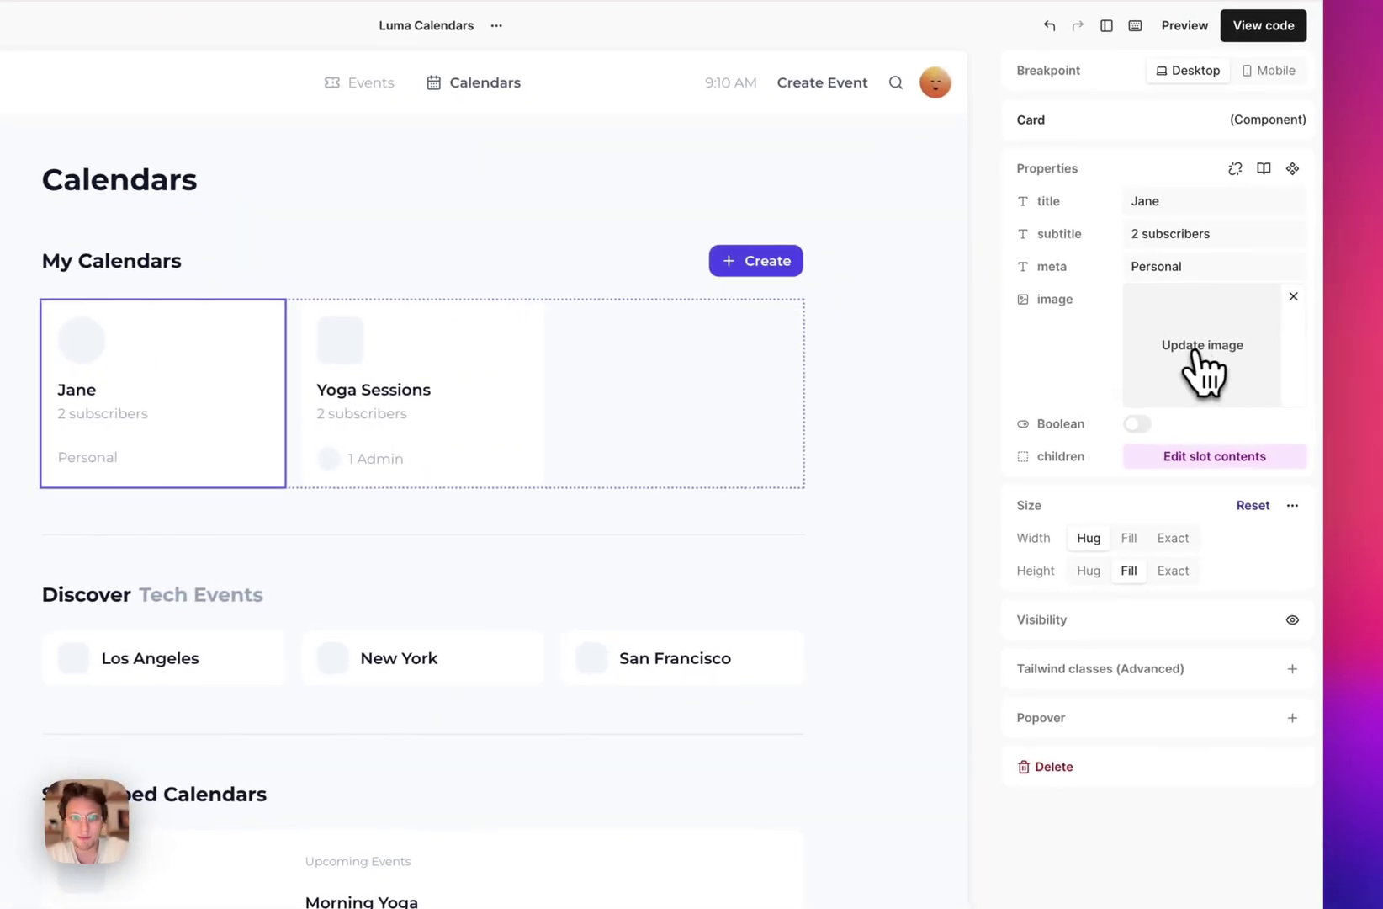
pyautogui.click(1203, 370)
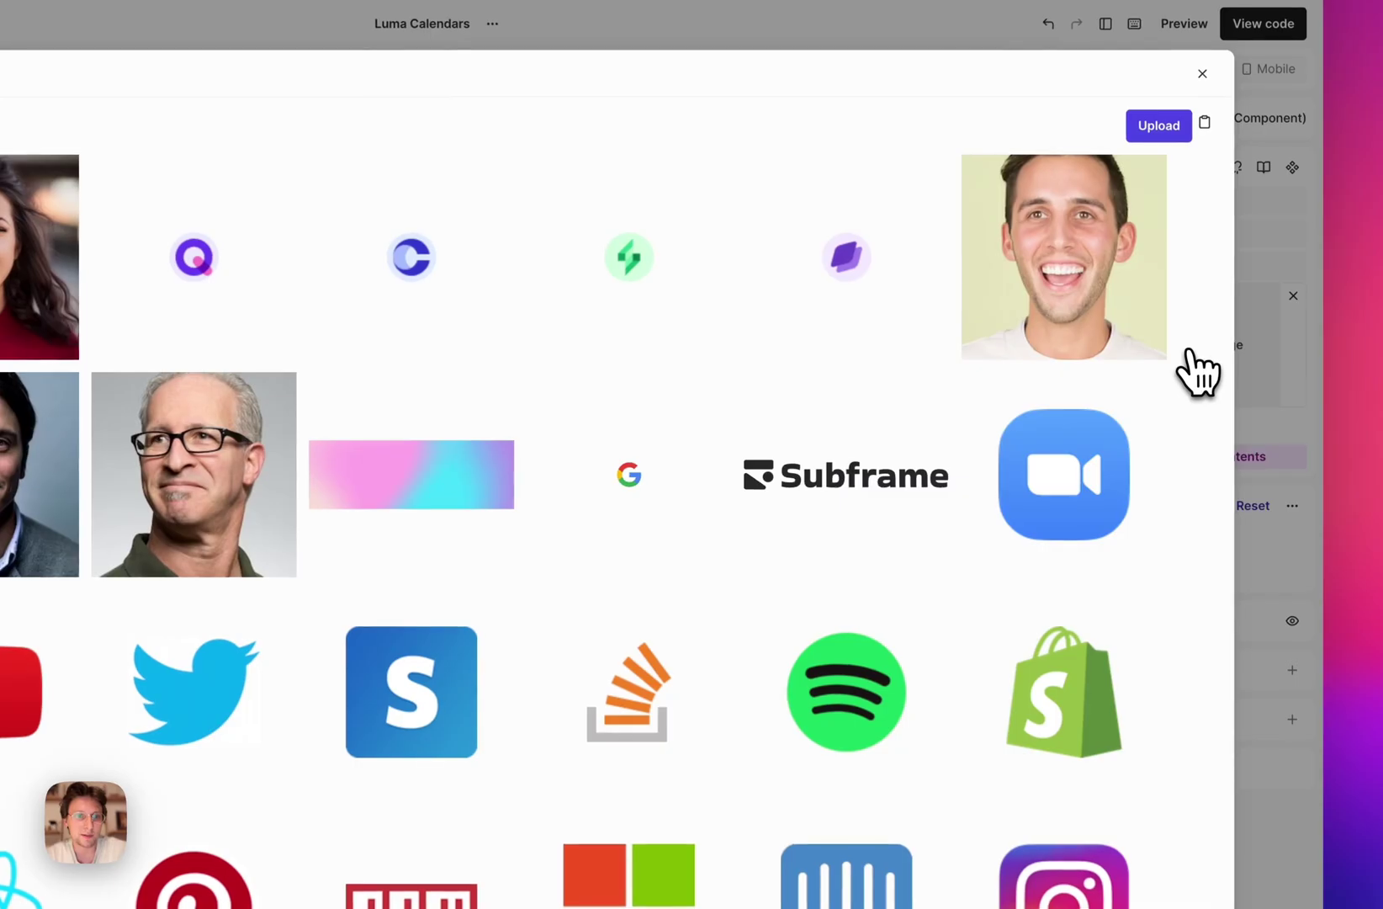
pyautogui.scroll(-10, 858, 555)
pyautogui.click(854, 563)
# - Set the dotted-circle image on the Yoga Sessions calendar card
pyautogui.click(441, 421)
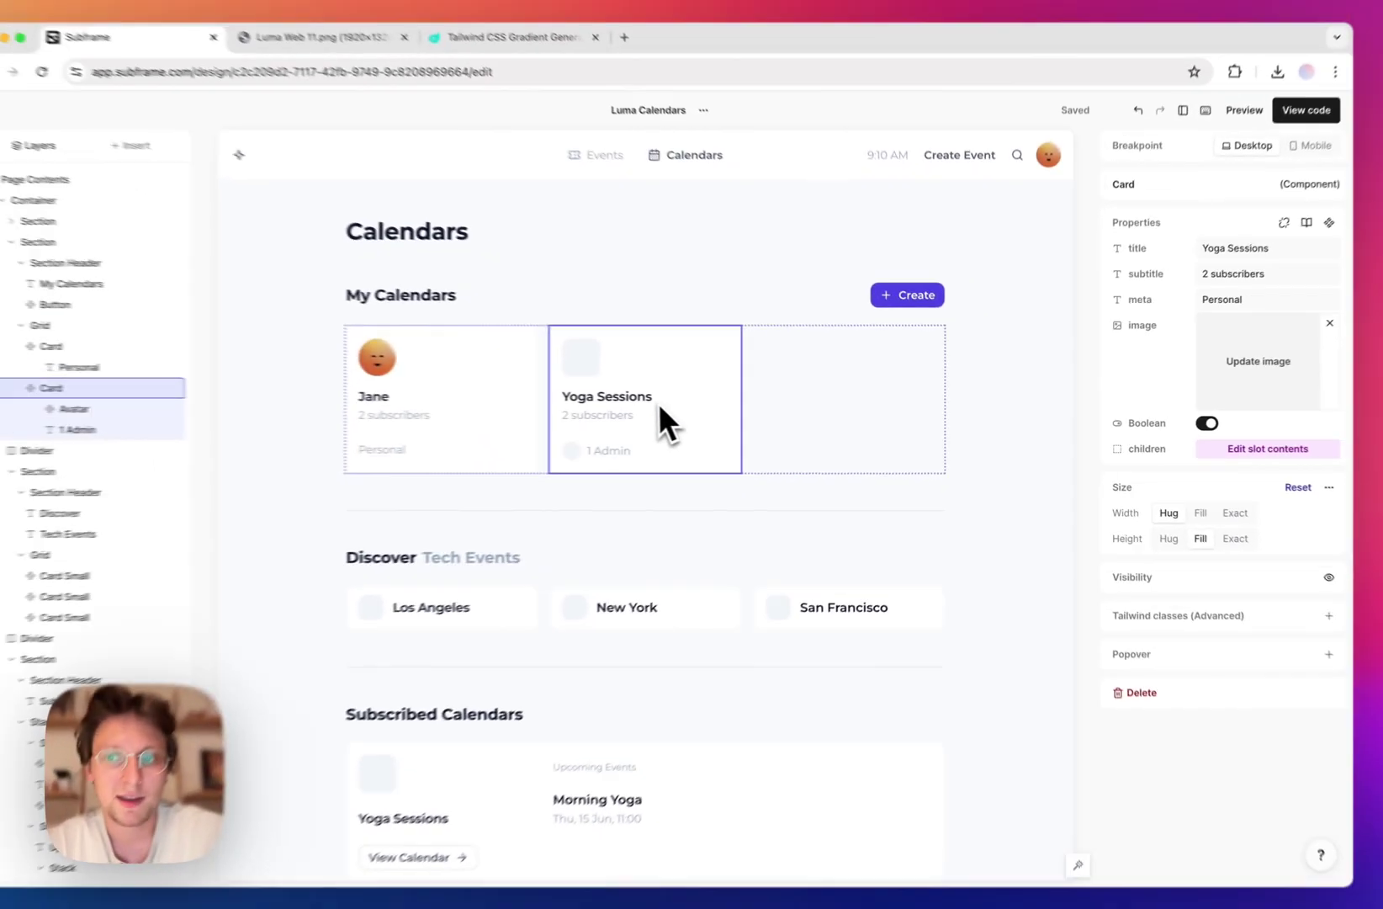
pyautogui.click(1207, 362)
pyautogui.scroll(-10, 895, 535)
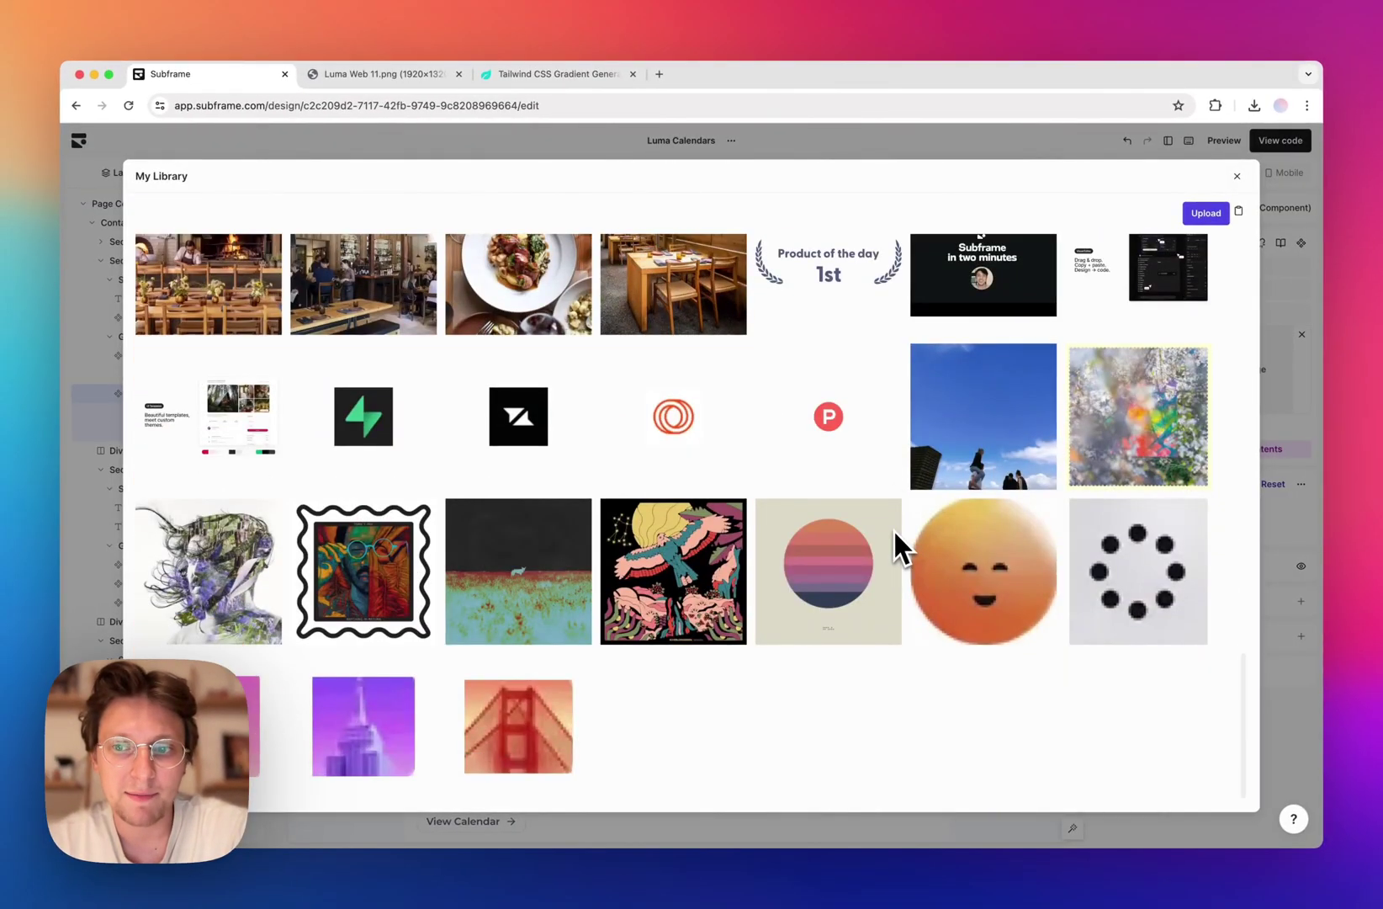
pyautogui.click(1138, 570)
# - Select the Los Angeles city card and compare it with the Luma reference
pyautogui.scroll(-3, 757, 530)
pyautogui.click(522, 468)
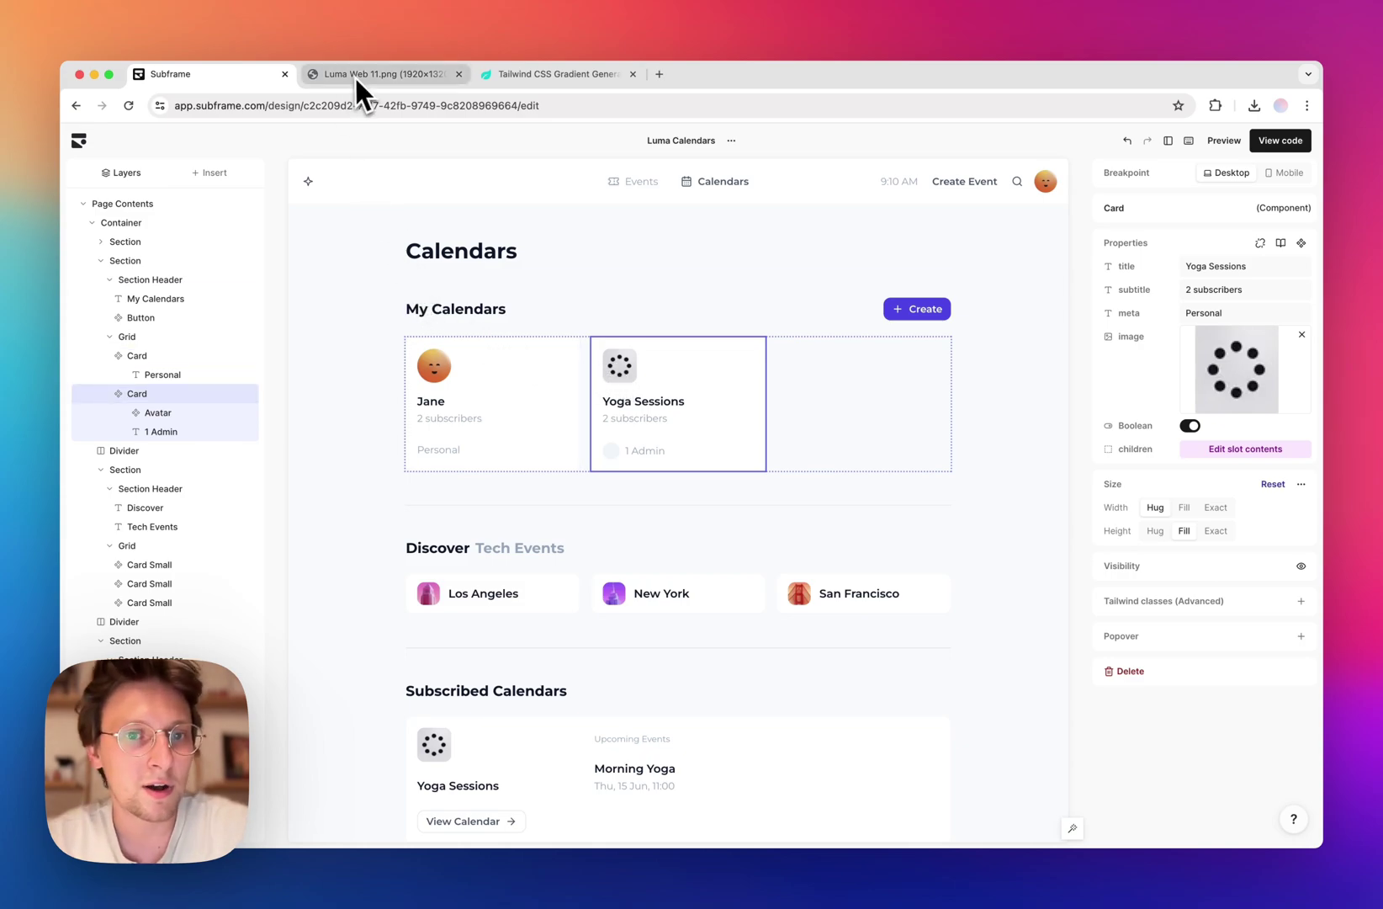
pyautogui.click(354, 75)
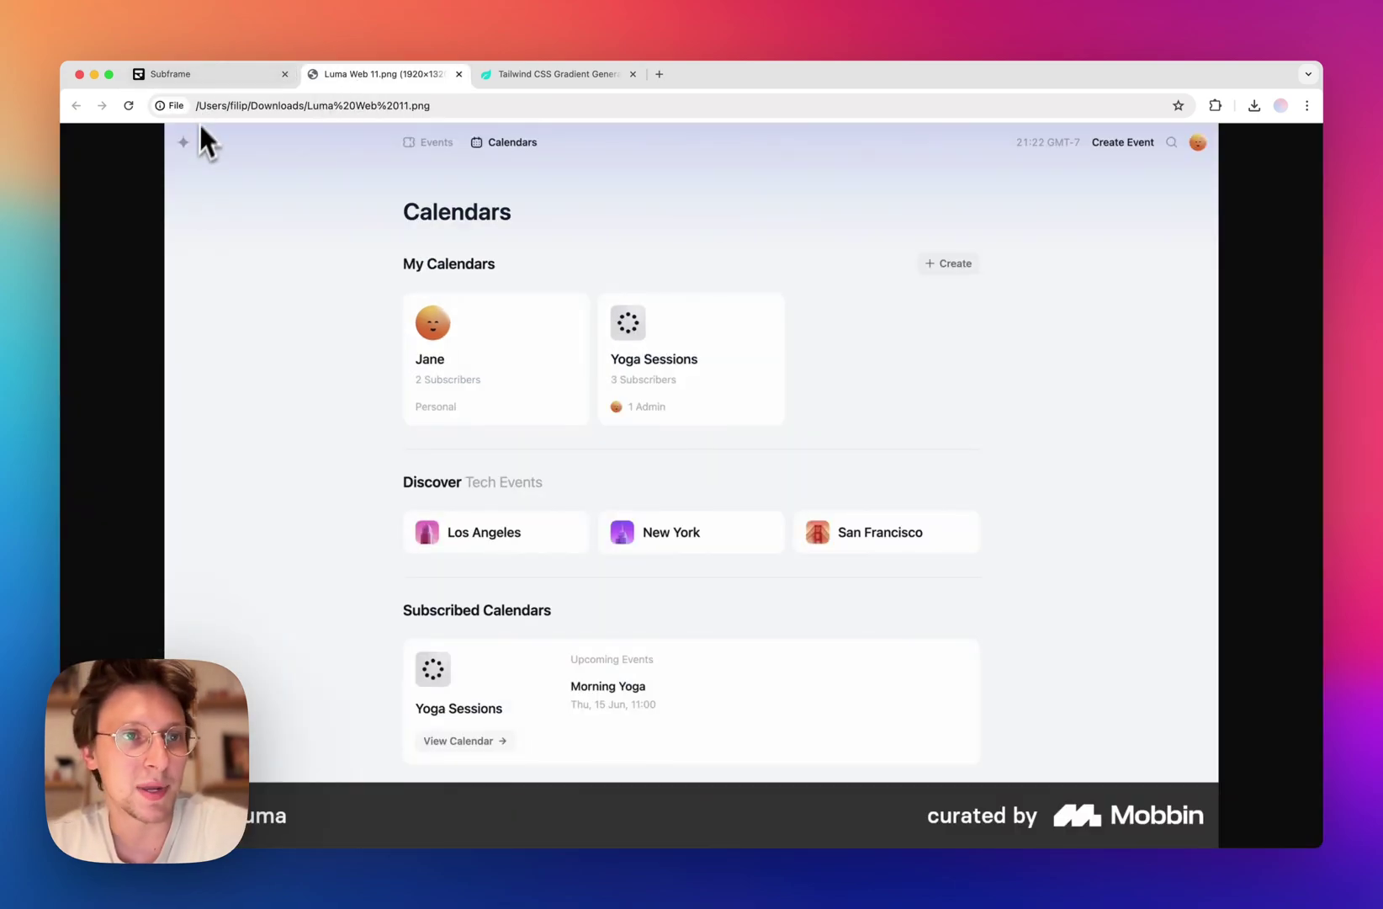
pyautogui.click(211, 80)
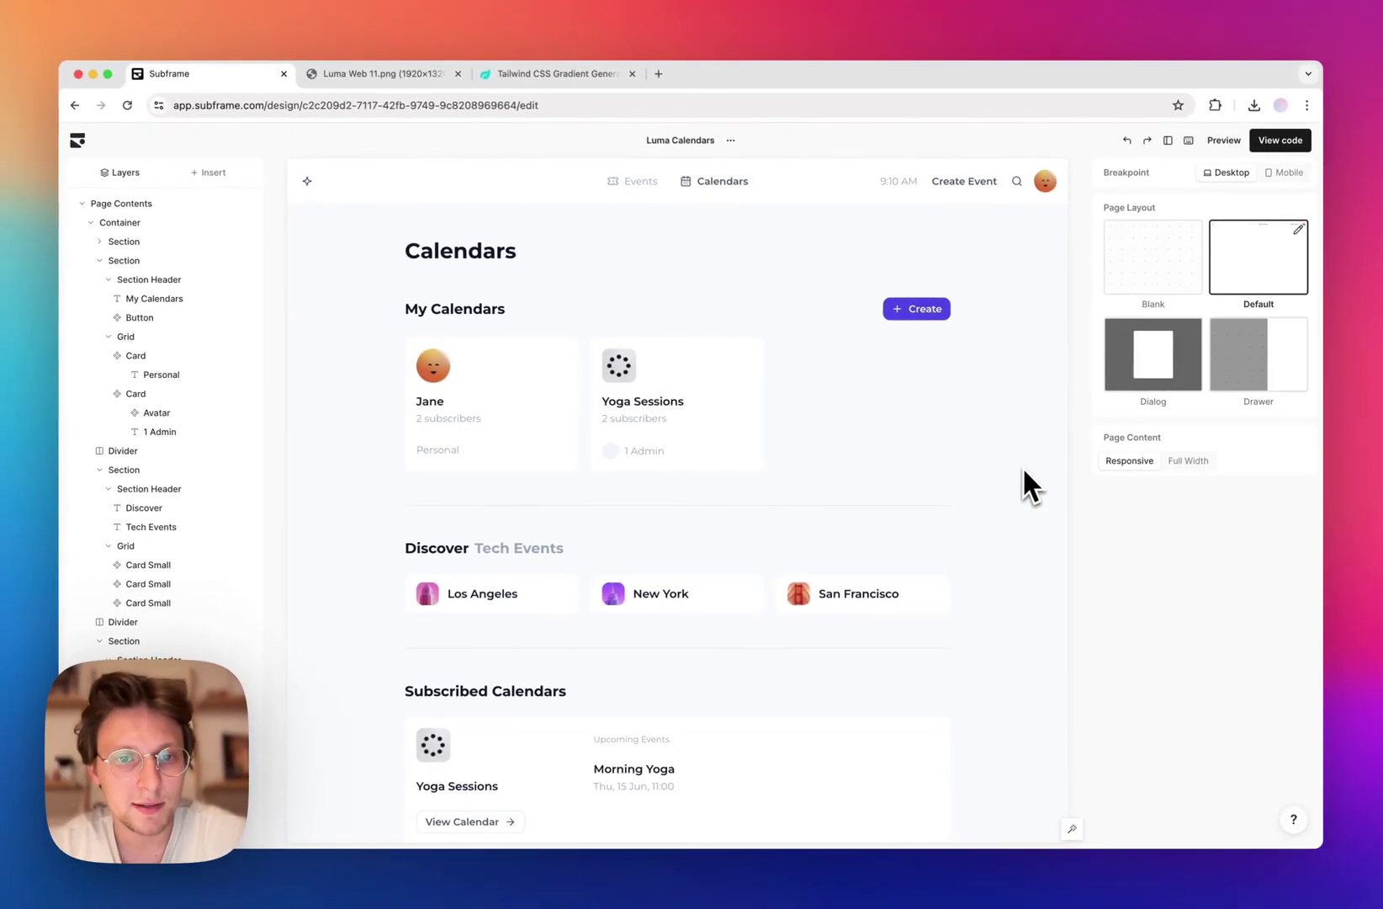
pyautogui.click(925, 311)
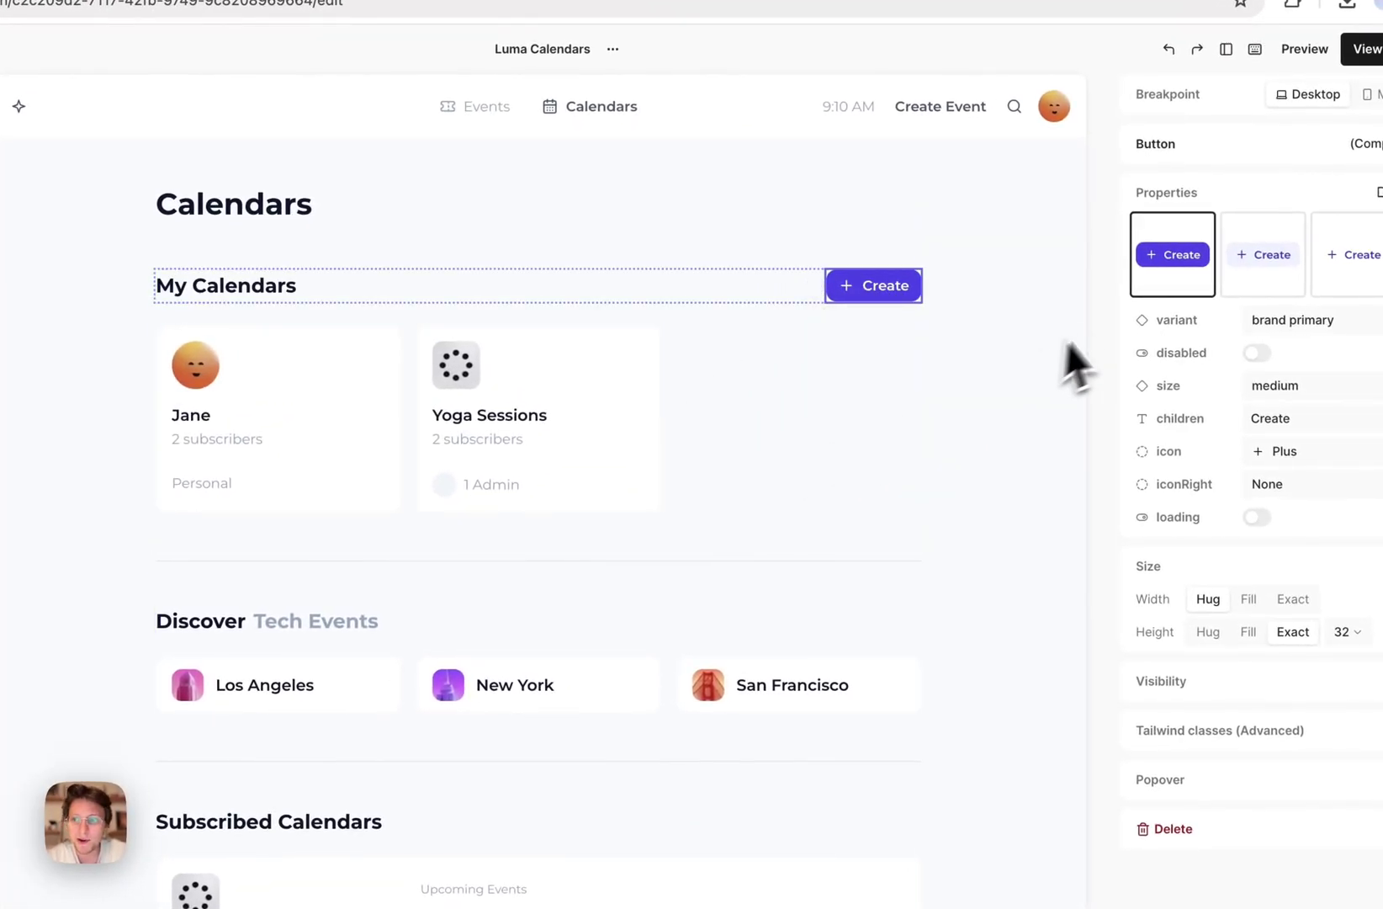
pyautogui.click(380, 860)
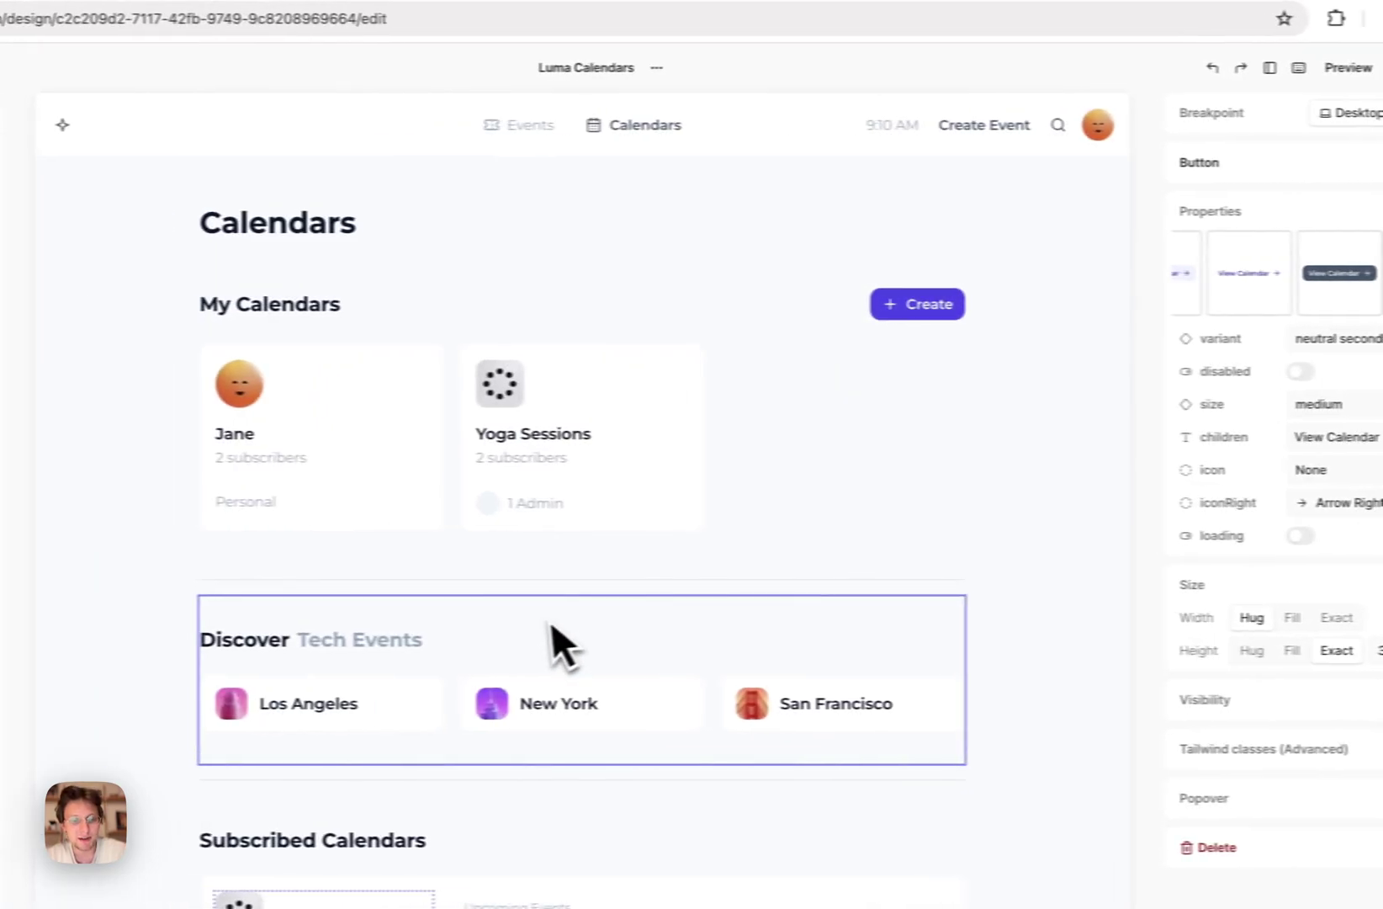
pyautogui.click(551, 468)
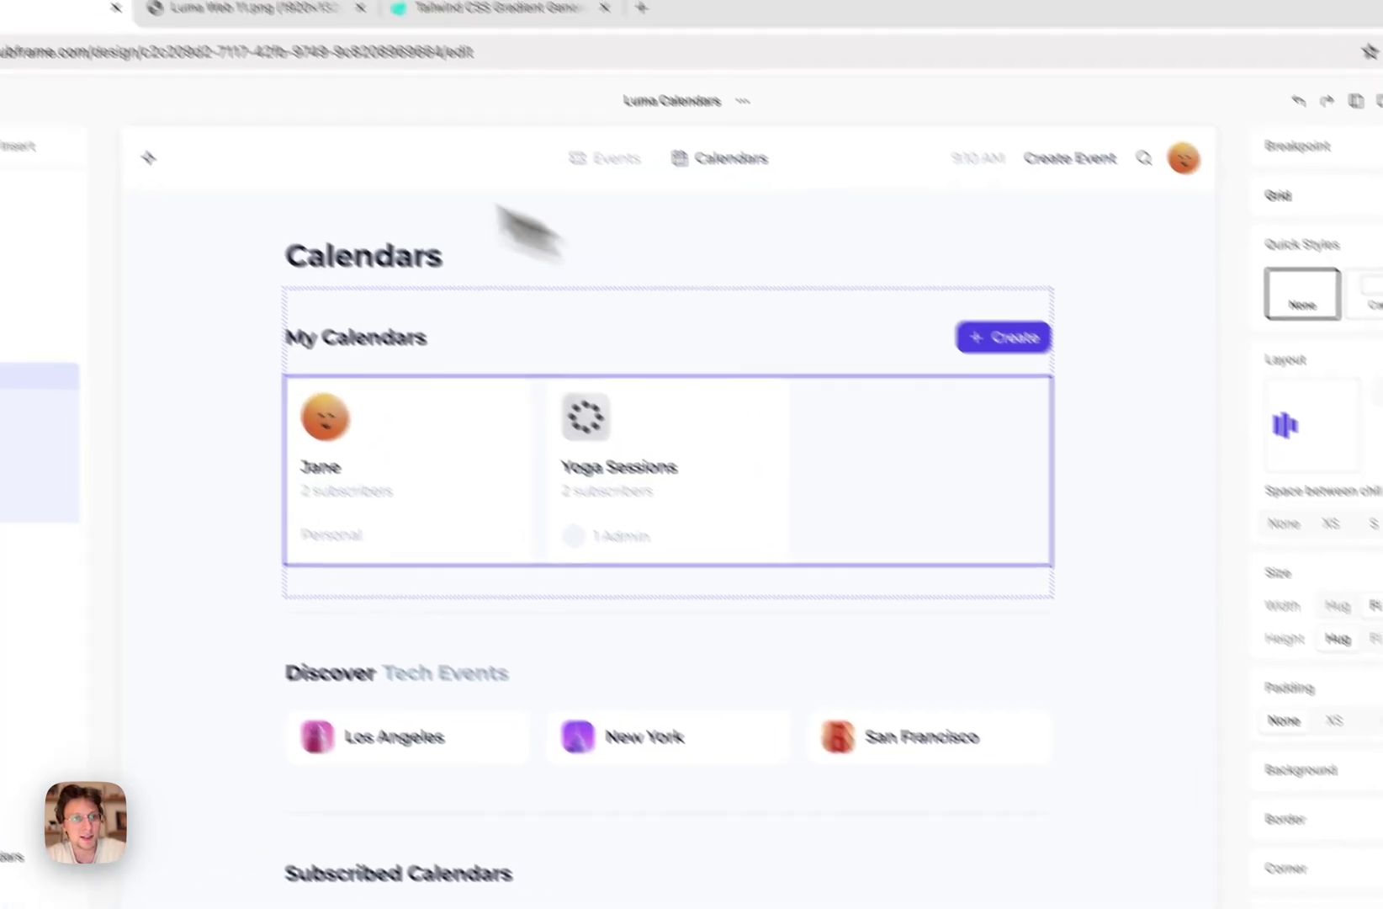
pyautogui.click(324, 76)
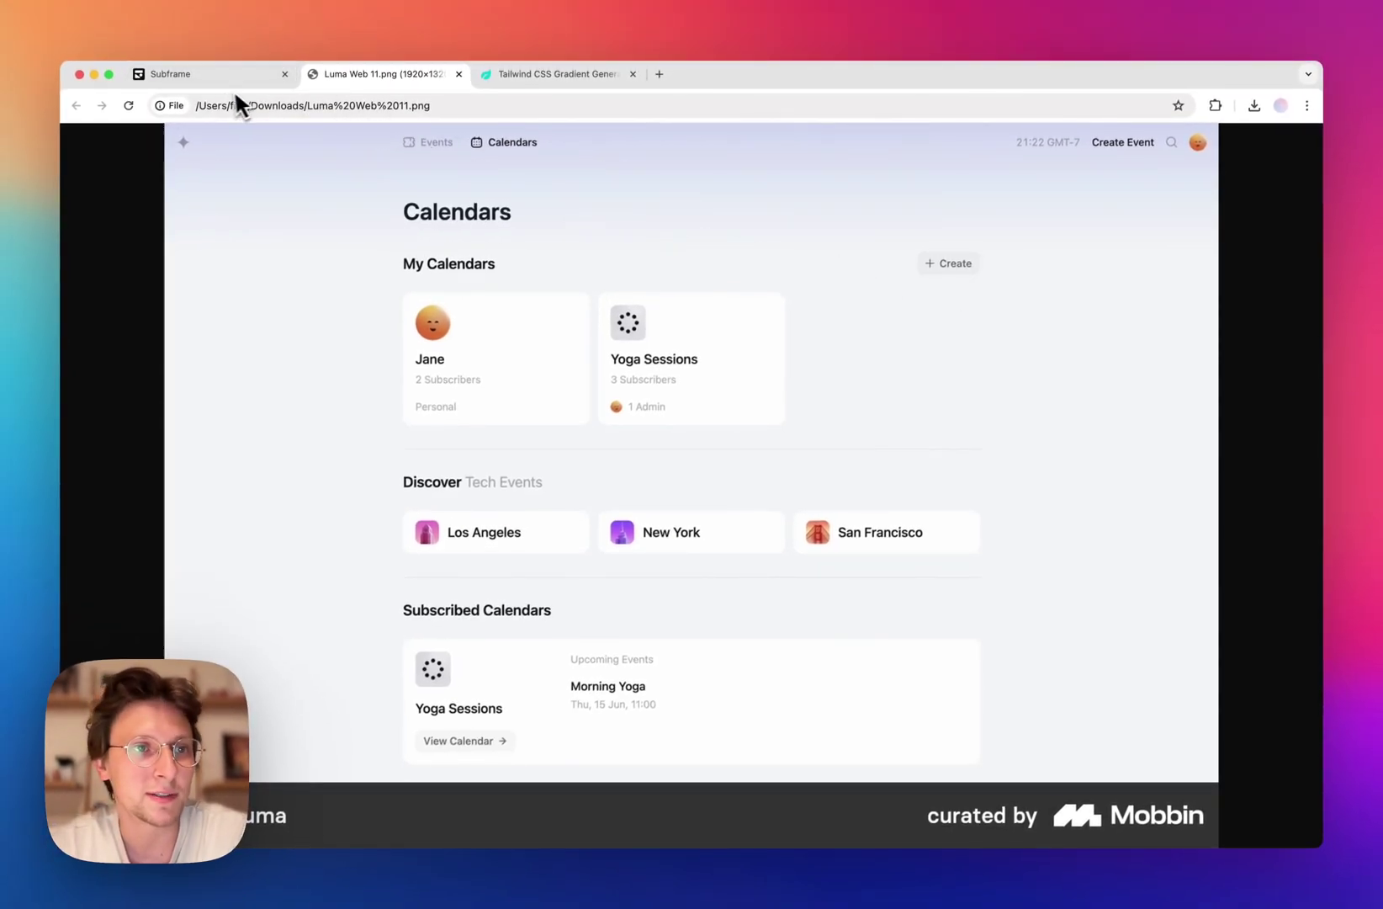
pyautogui.click(211, 75)
pyautogui.click(1052, 318)
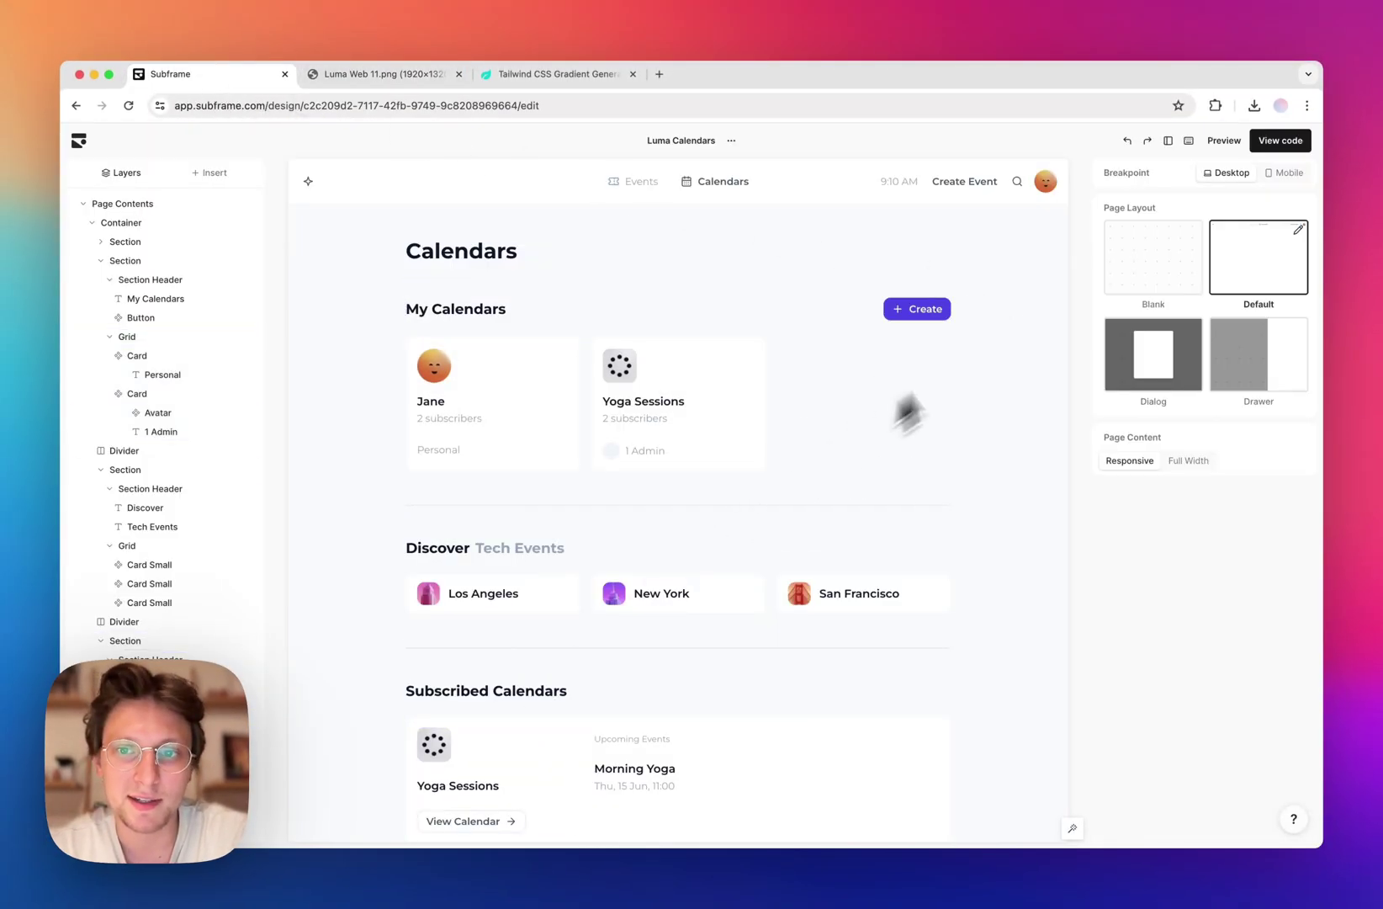
pyautogui.click(901, 304)
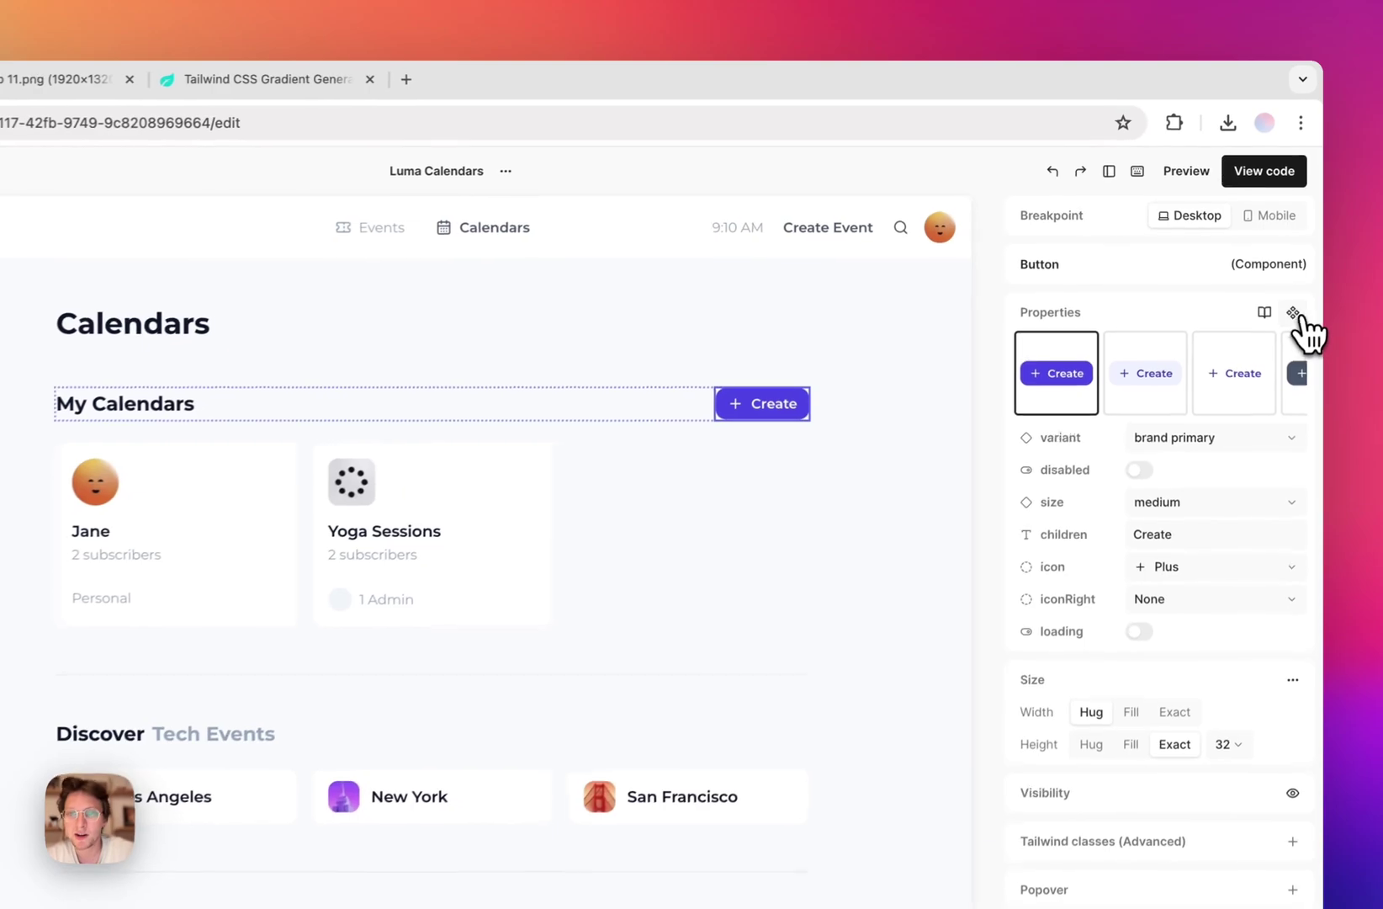
# - Give the Button component's neutral secondary variant a Neutral 100 background
pyautogui.click(1308, 245)
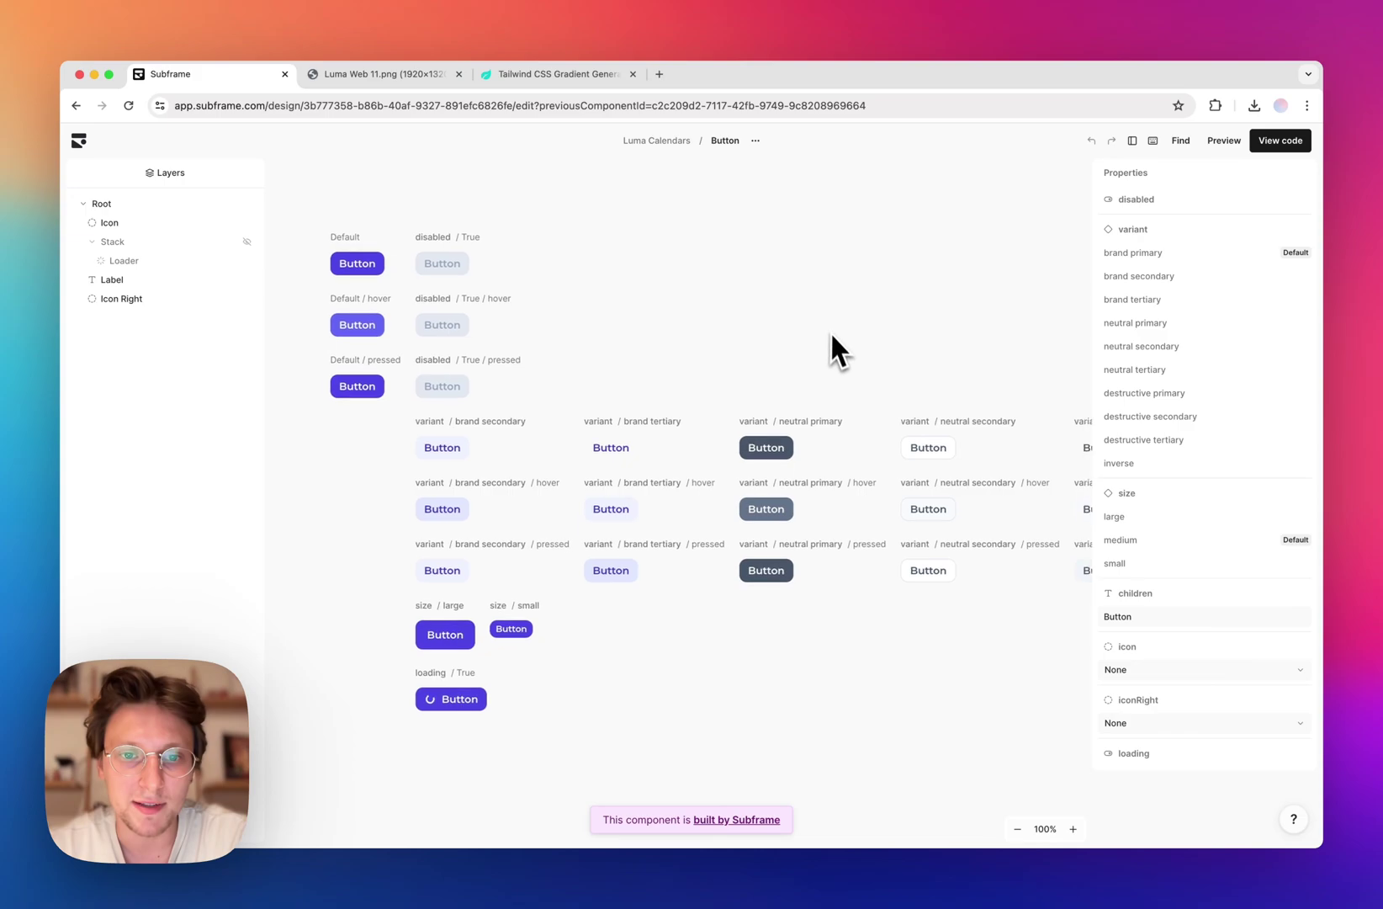
pyautogui.hscroll(5, 757, 353)
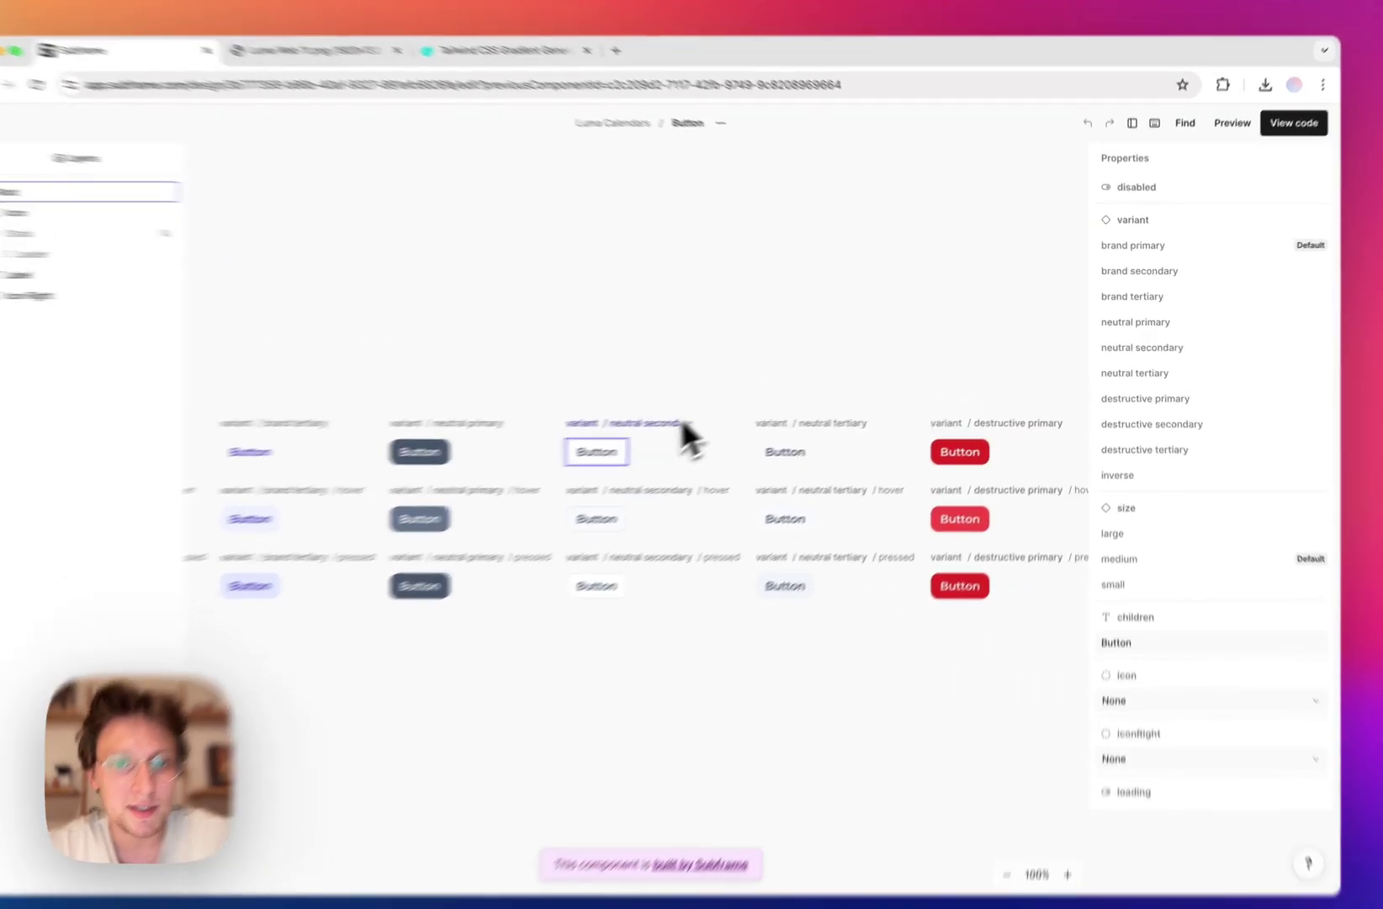
pyautogui.click(686, 433)
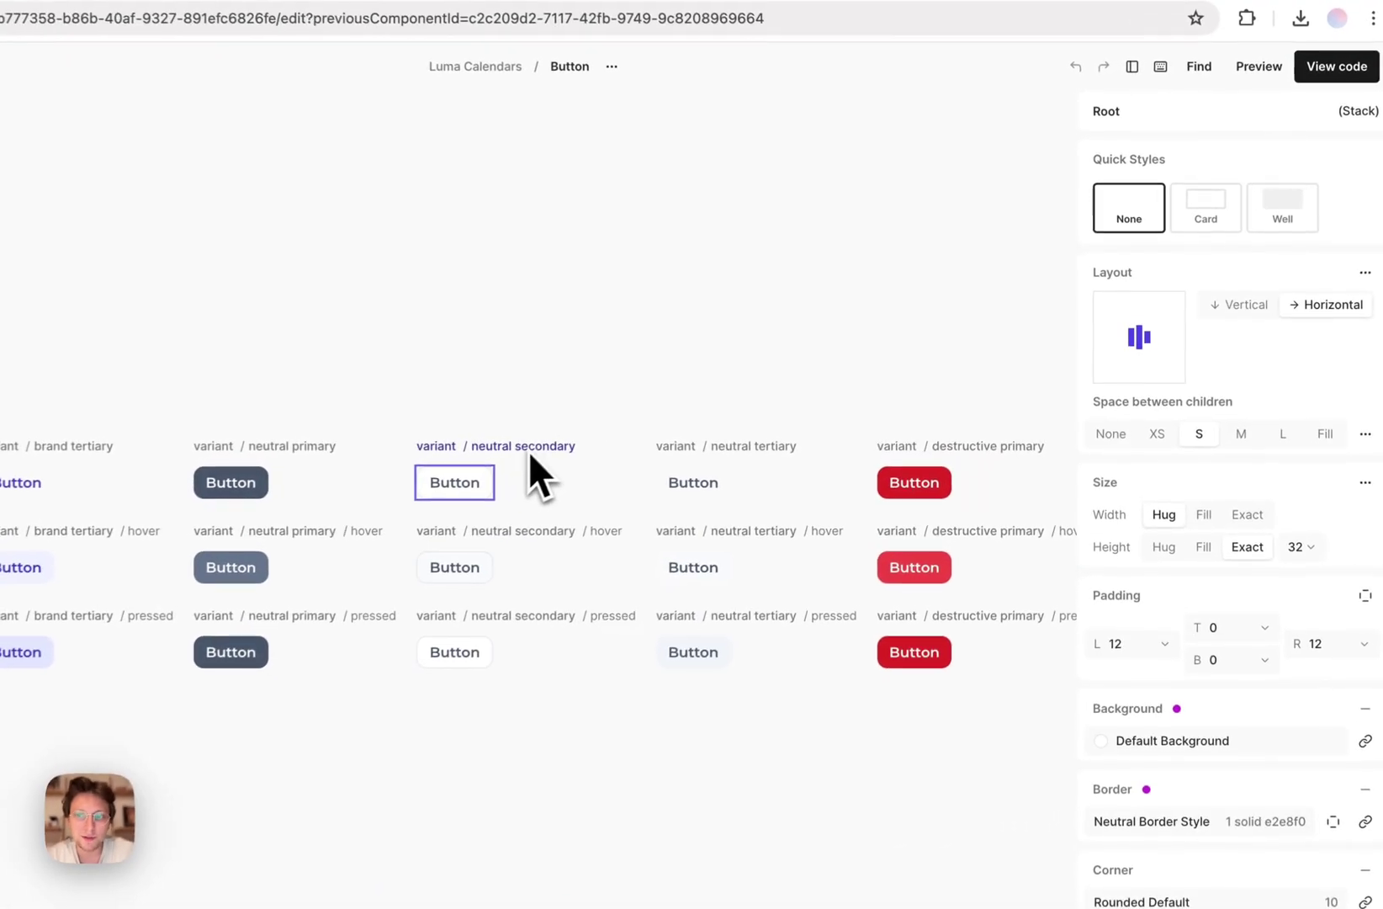
pyautogui.scroll(-2, 1291, 605)
pyautogui.click(1180, 596)
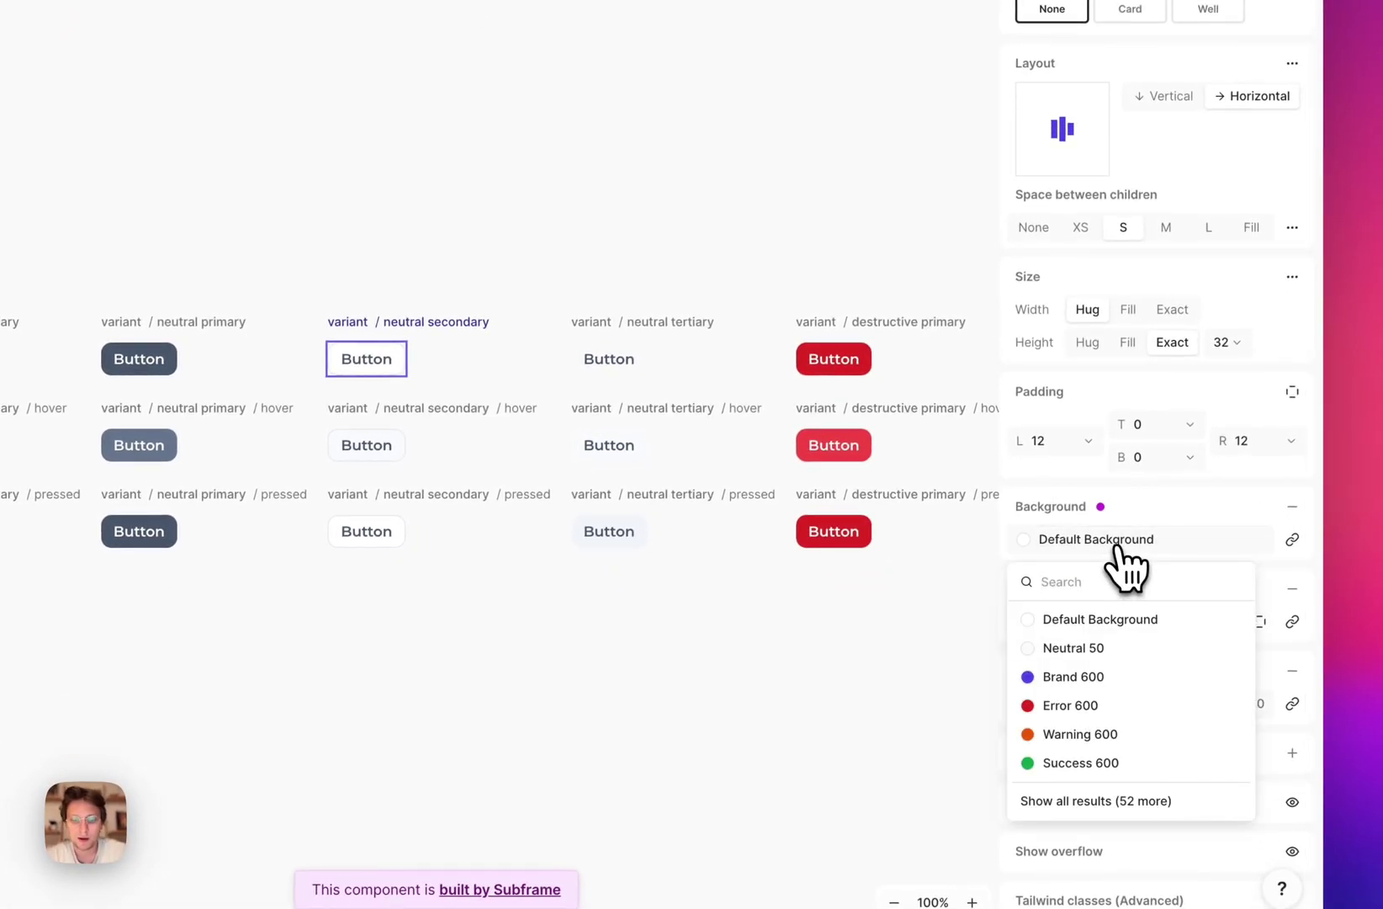
pyautogui.write('neu')
pyautogui.click(1152, 673)
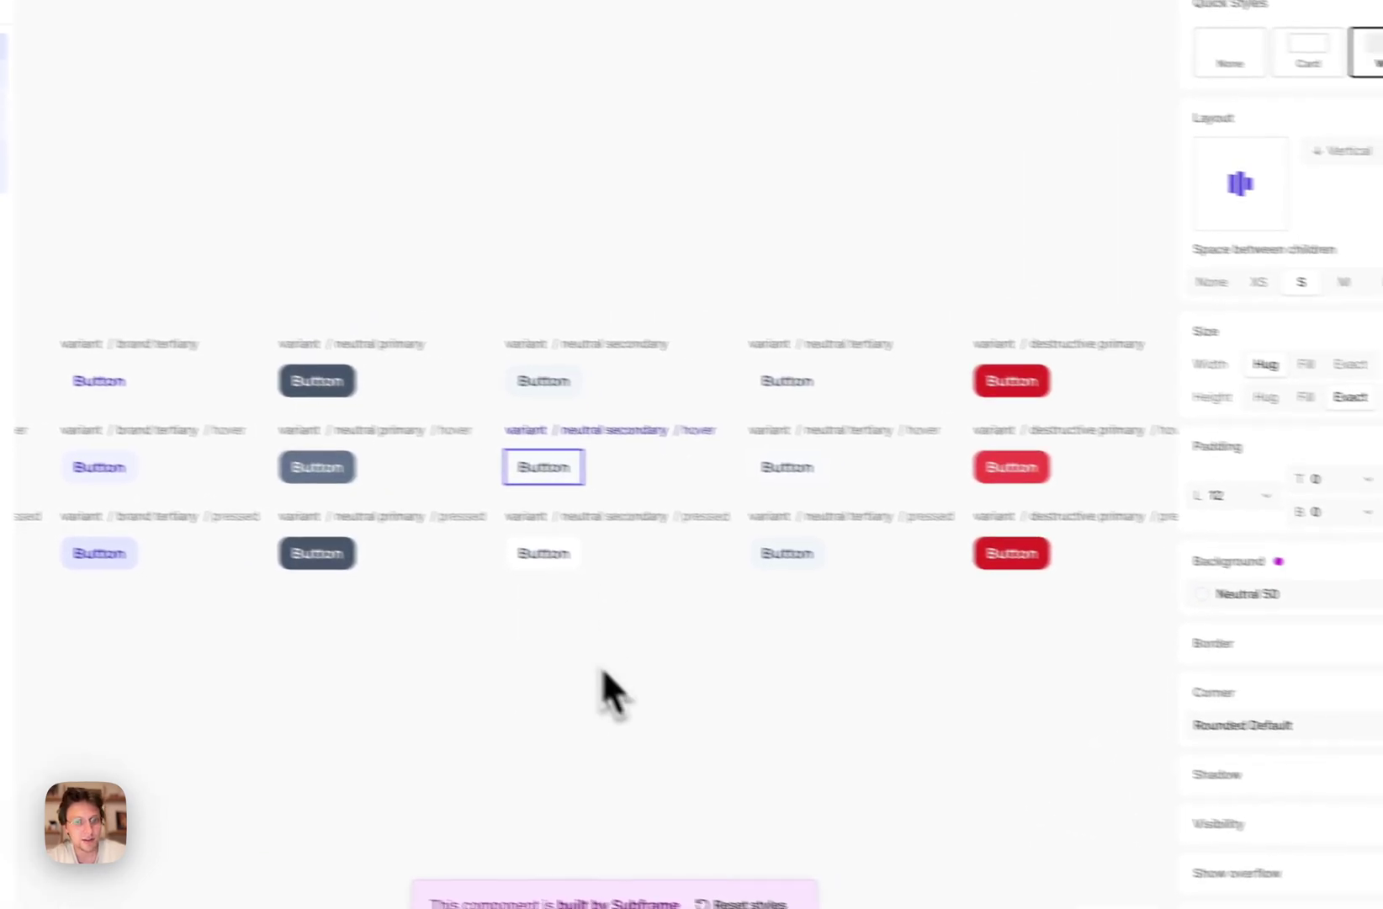
# - Set the neutral secondary hover background to Neutral 200 and pressed background to Neutral 100
pyautogui.click(1340, 627)
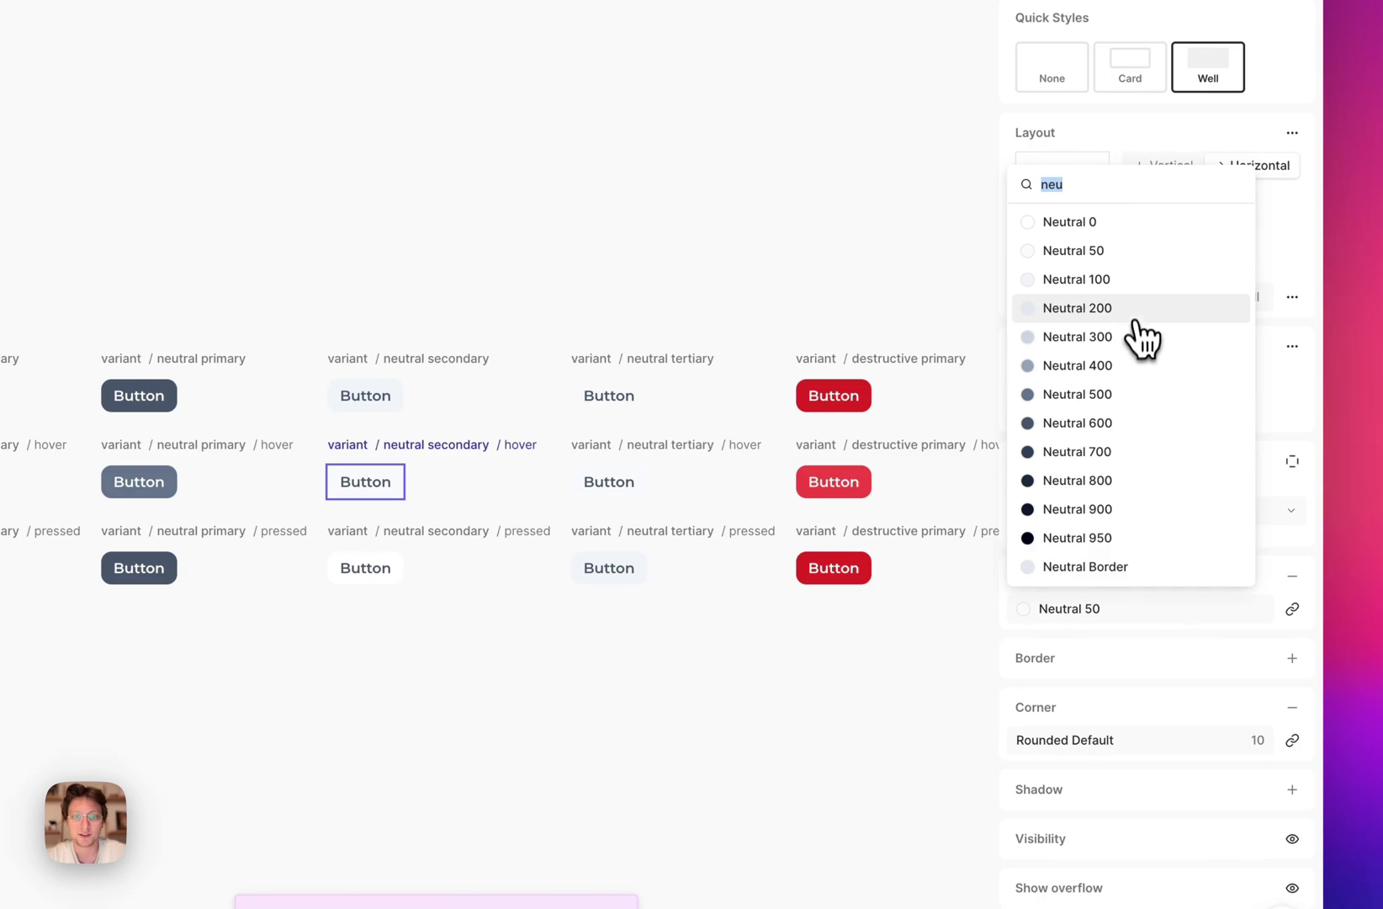
pyautogui.click(1082, 306)
pyautogui.click(416, 539)
pyautogui.click(1309, 623)
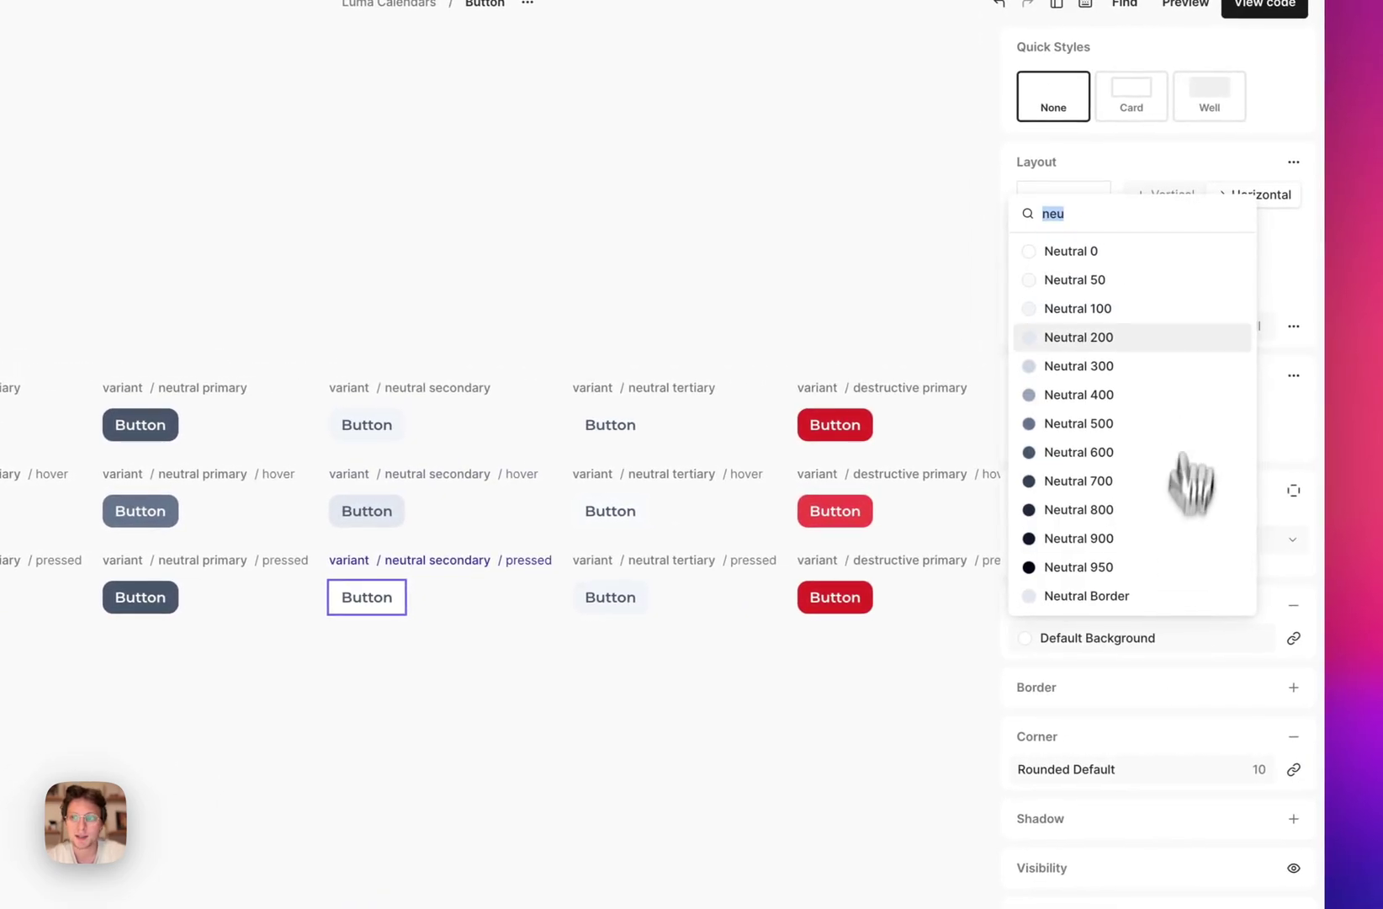
pyautogui.click(1287, 293)
pyautogui.click(781, 593)
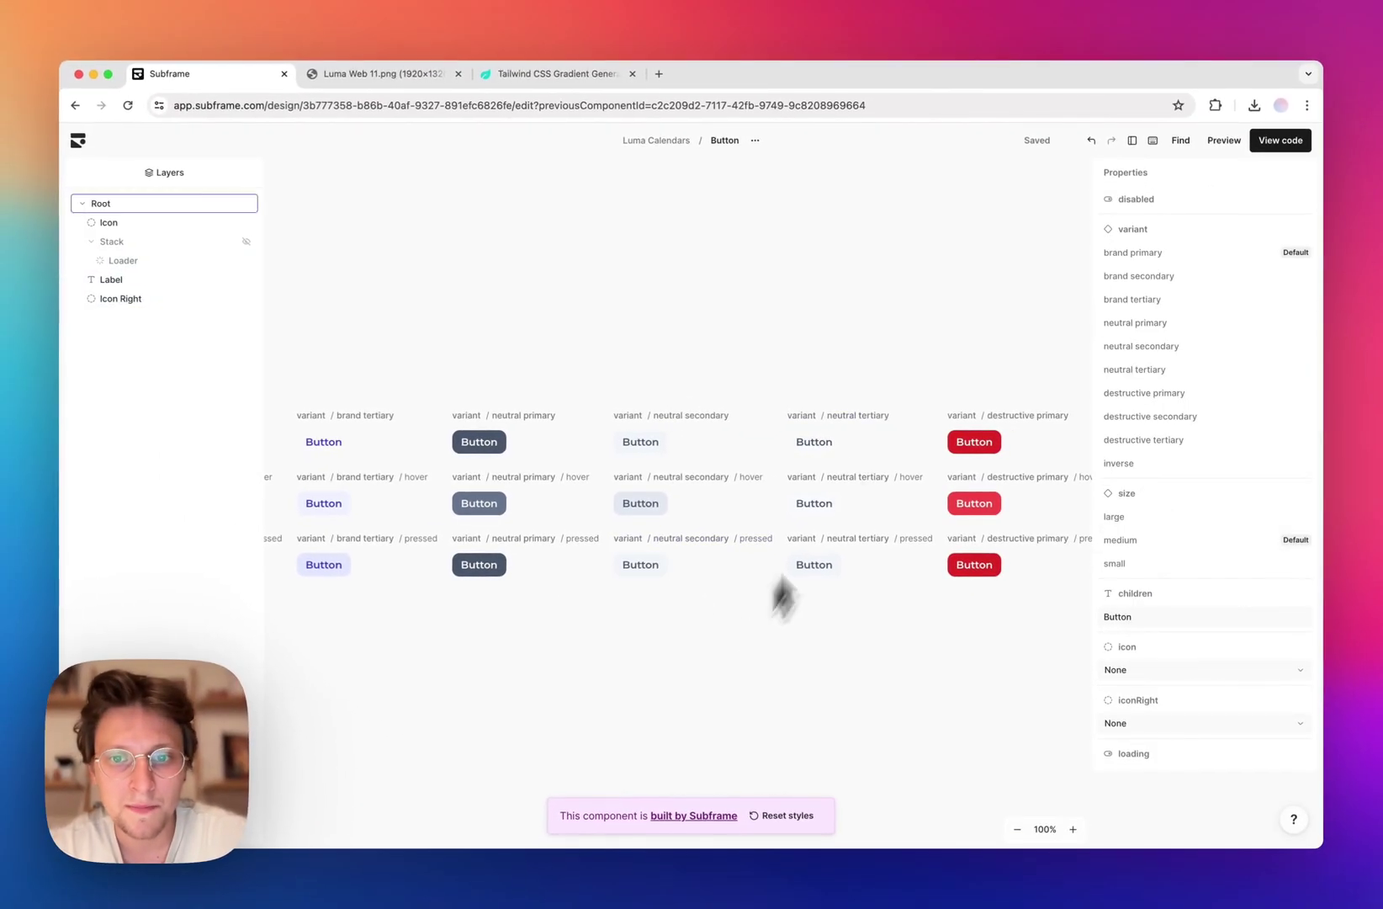
# - Change the neutral tertiary button's label colour to Default Font
pyautogui.click(815, 441)
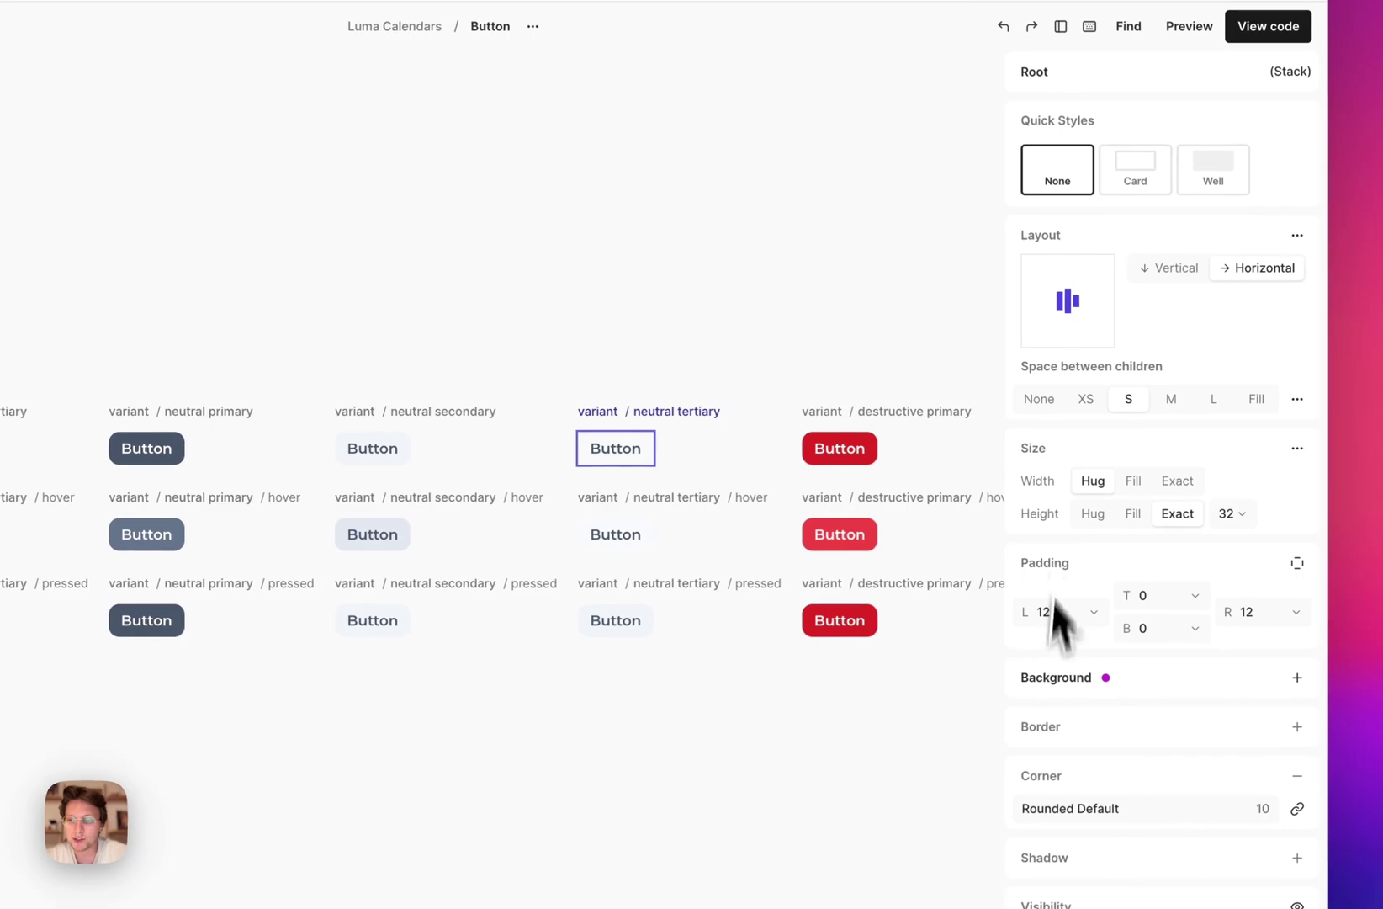
pyautogui.click(633, 462)
pyautogui.click(1111, 316)
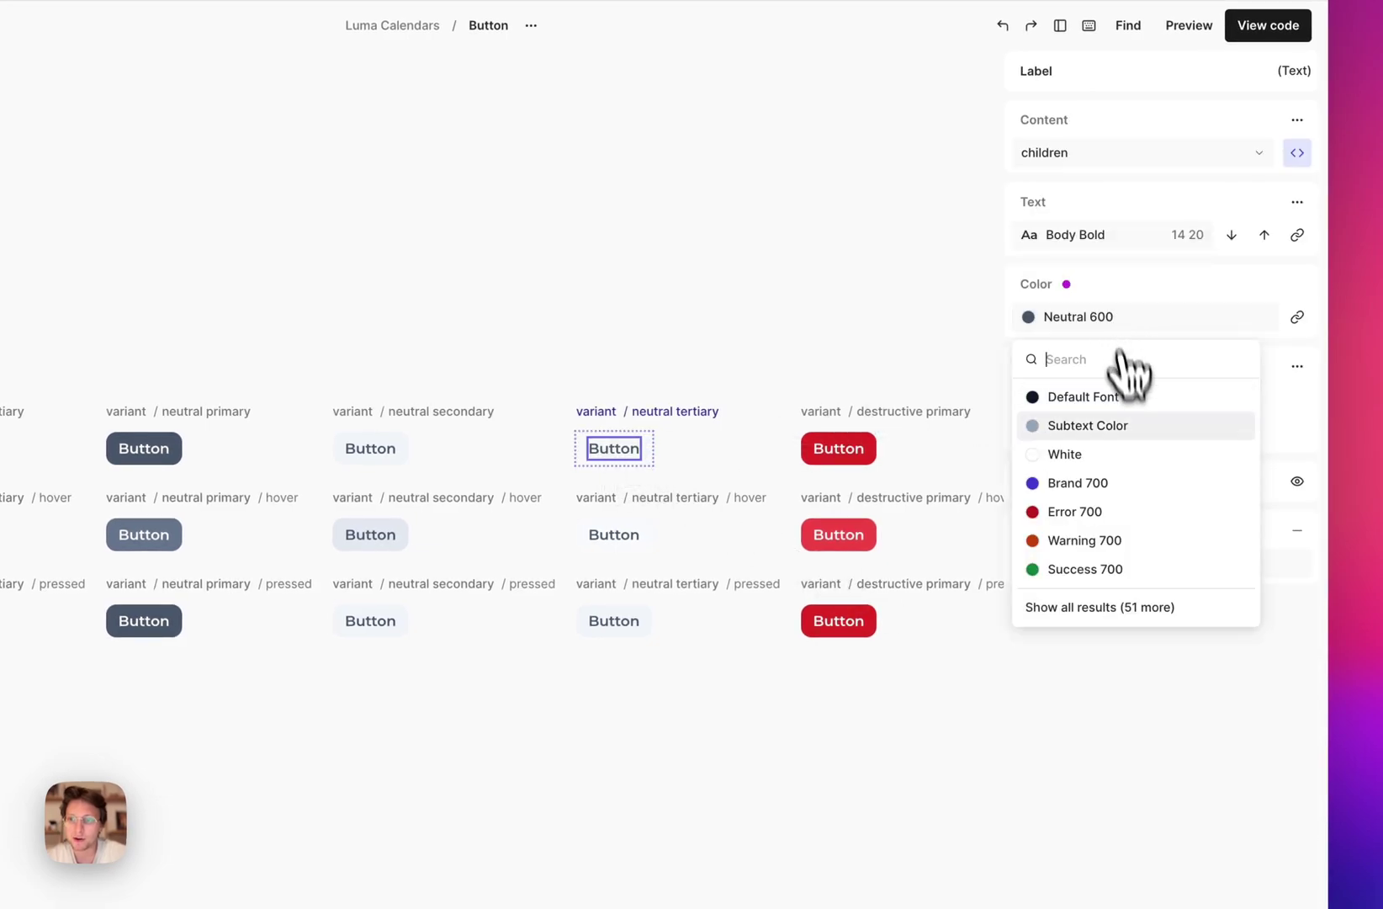
pyautogui.click(1087, 392)
pyautogui.click(681, 295)
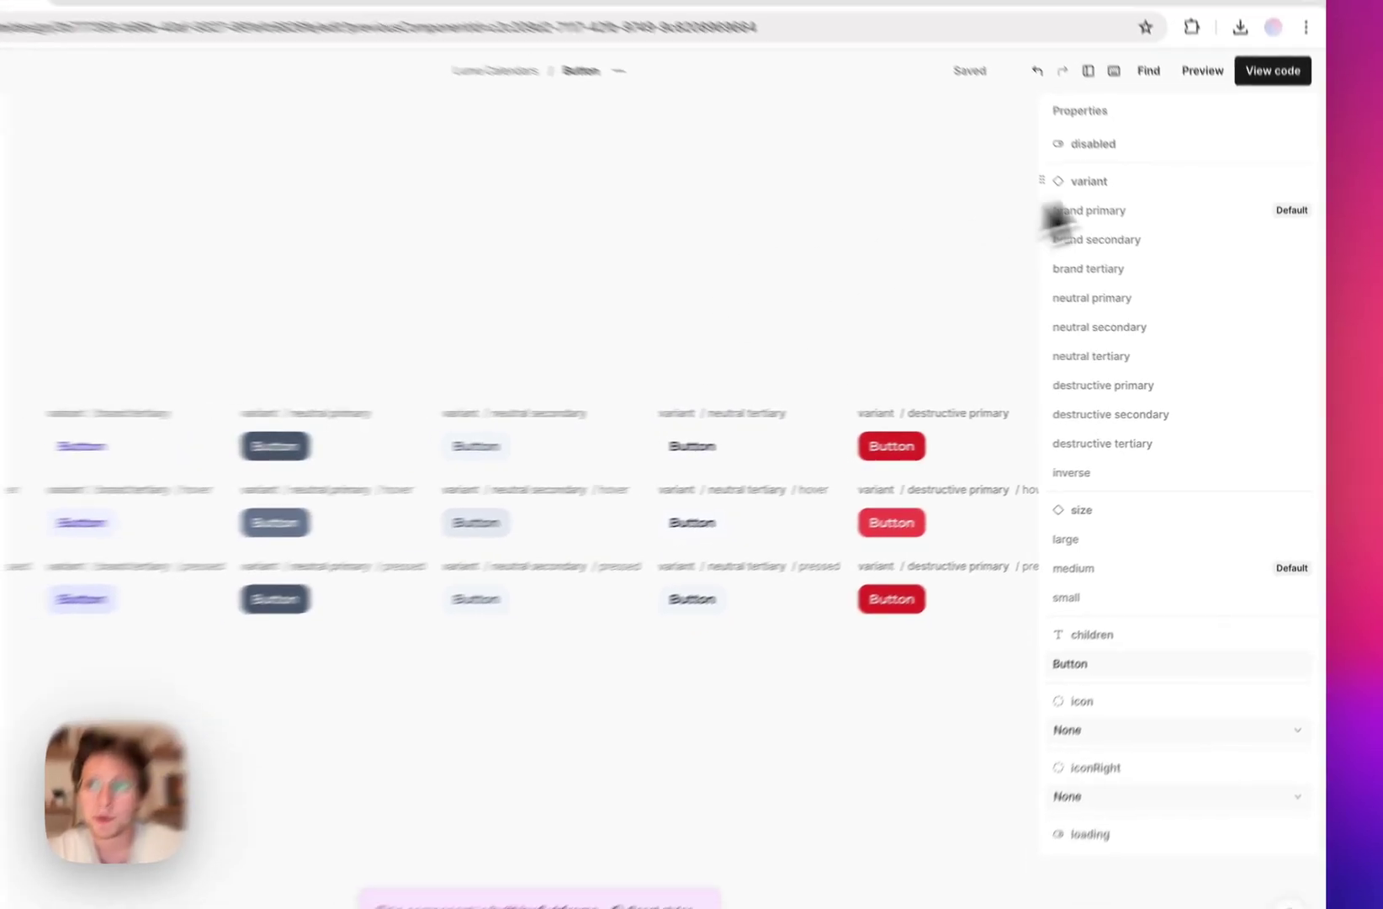
# - Preview the Button component's neutral secondary variant
pyautogui.click(1189, 25)
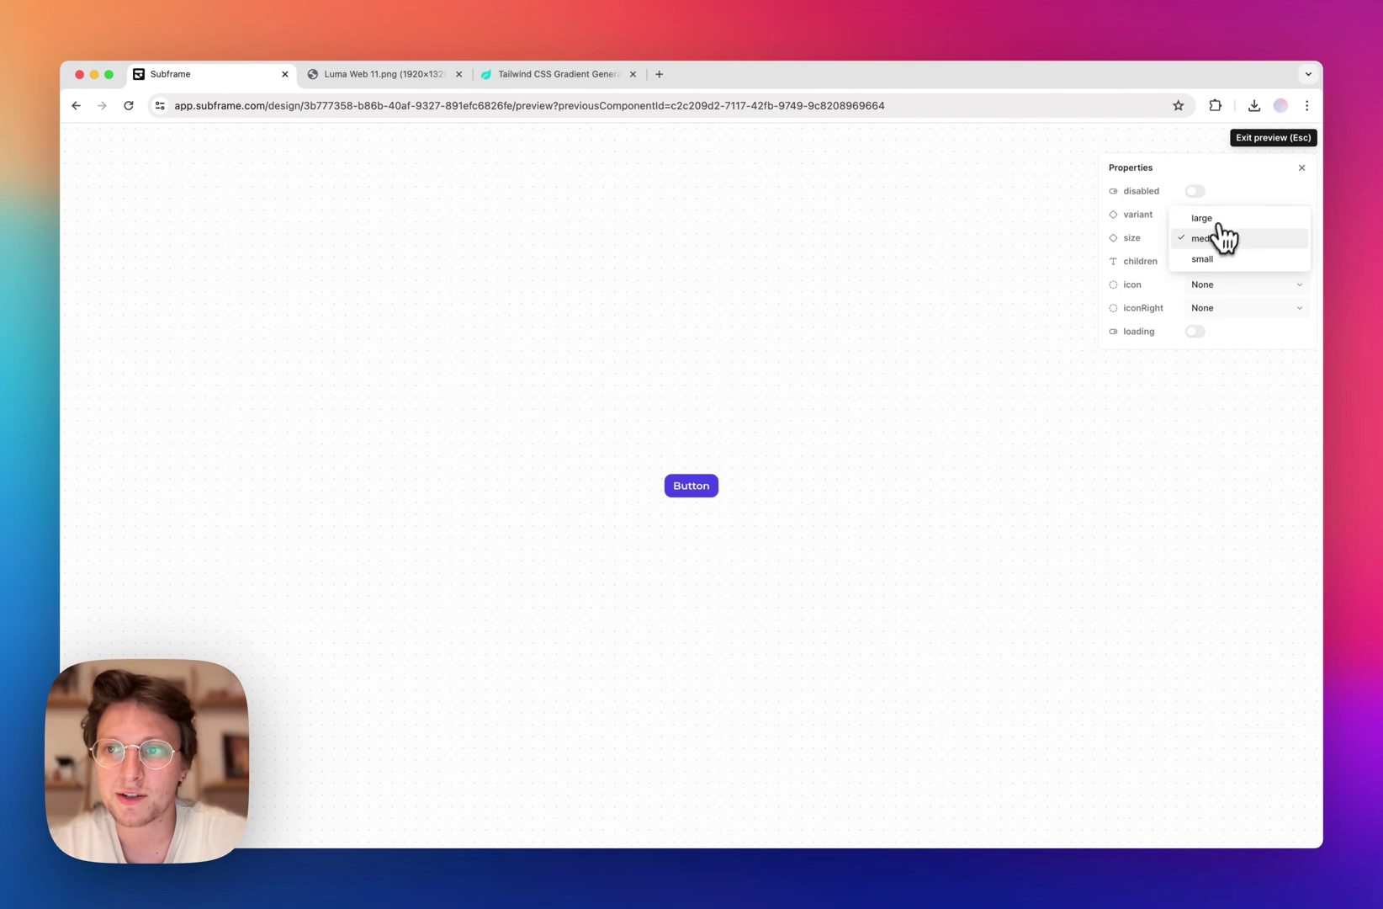
pyautogui.click(1221, 216)
pyautogui.click(1224, 299)
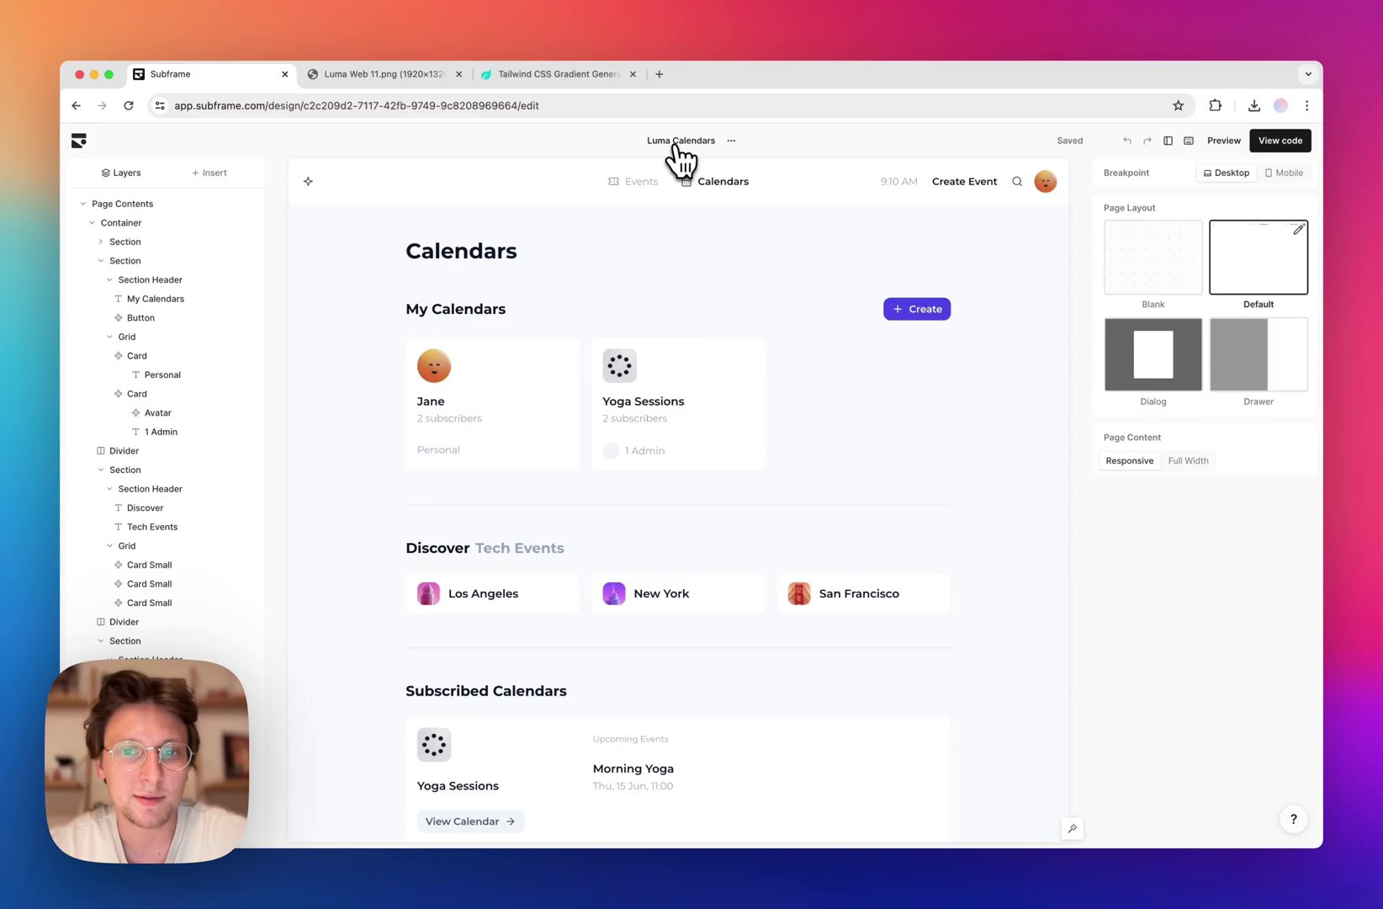
# - Switch the My Calendars Create button from brand primary to the tertiary variant
pyautogui.click(503, 821)
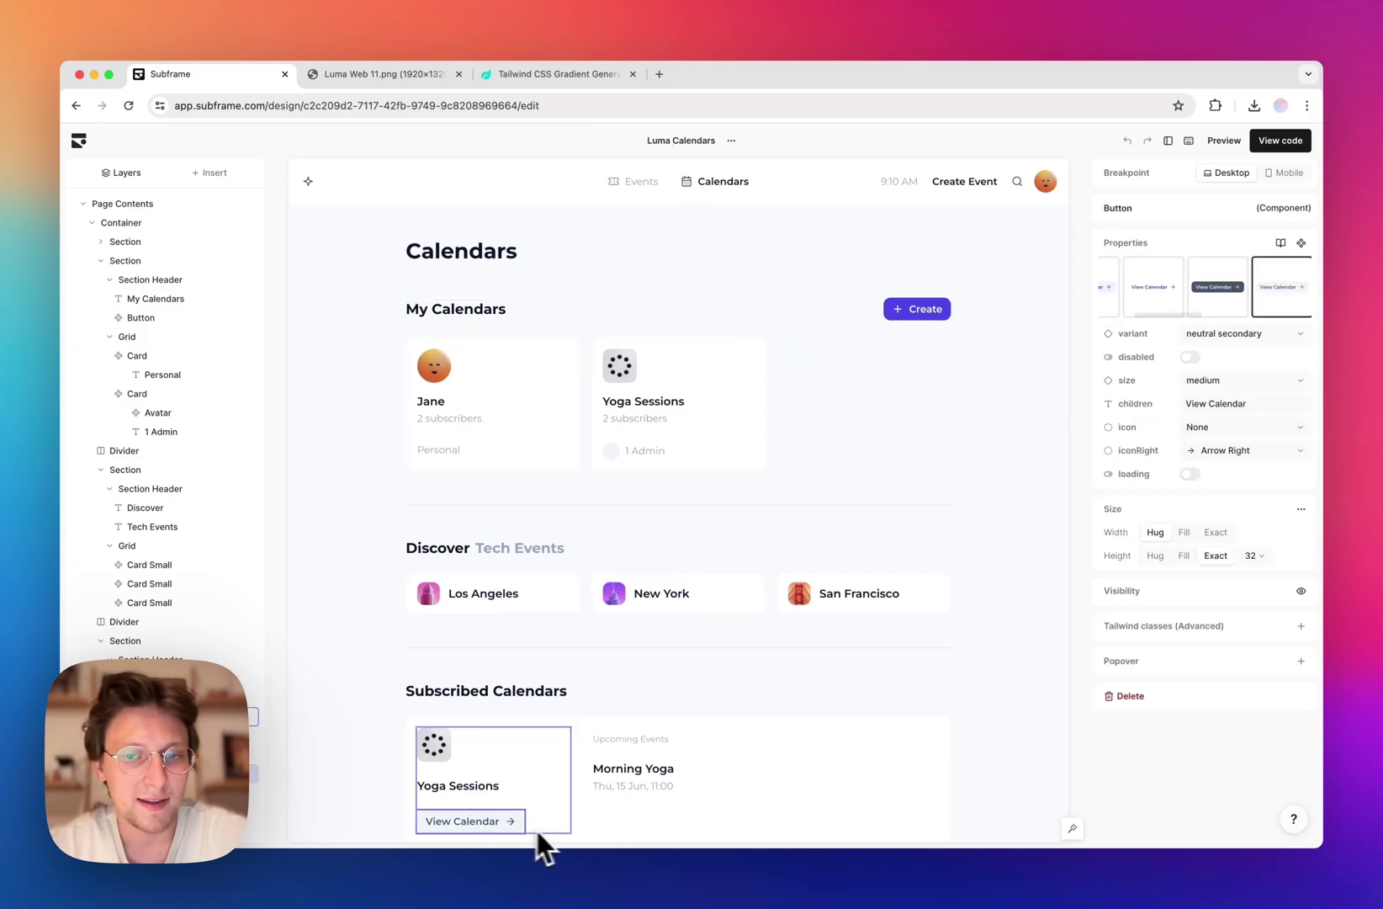
pyautogui.click(941, 313)
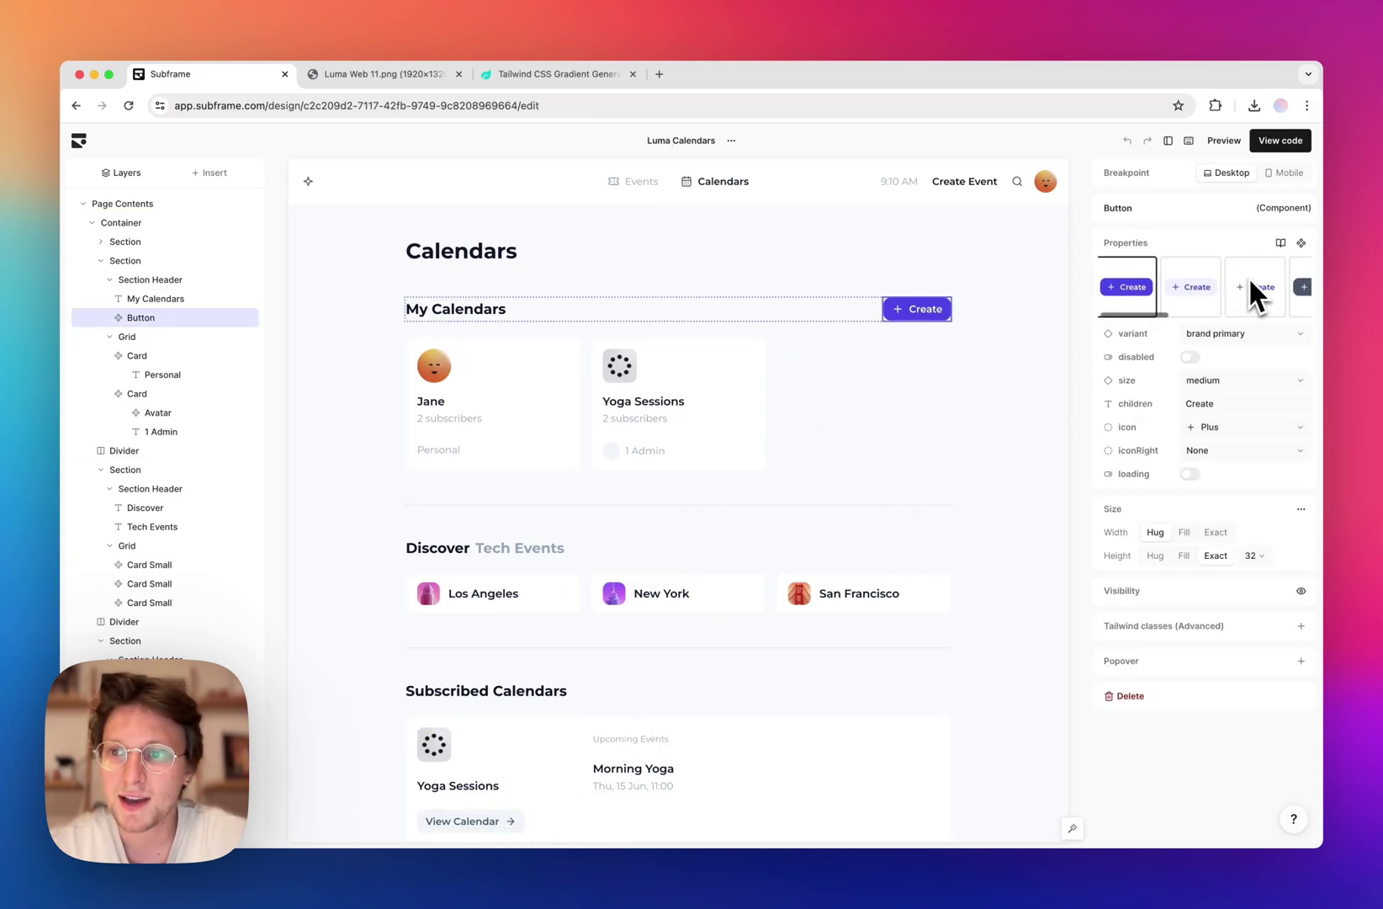
pyautogui.hscroll(3, 1254, 290)
pyautogui.click(1148, 290)
pyautogui.click(1011, 411)
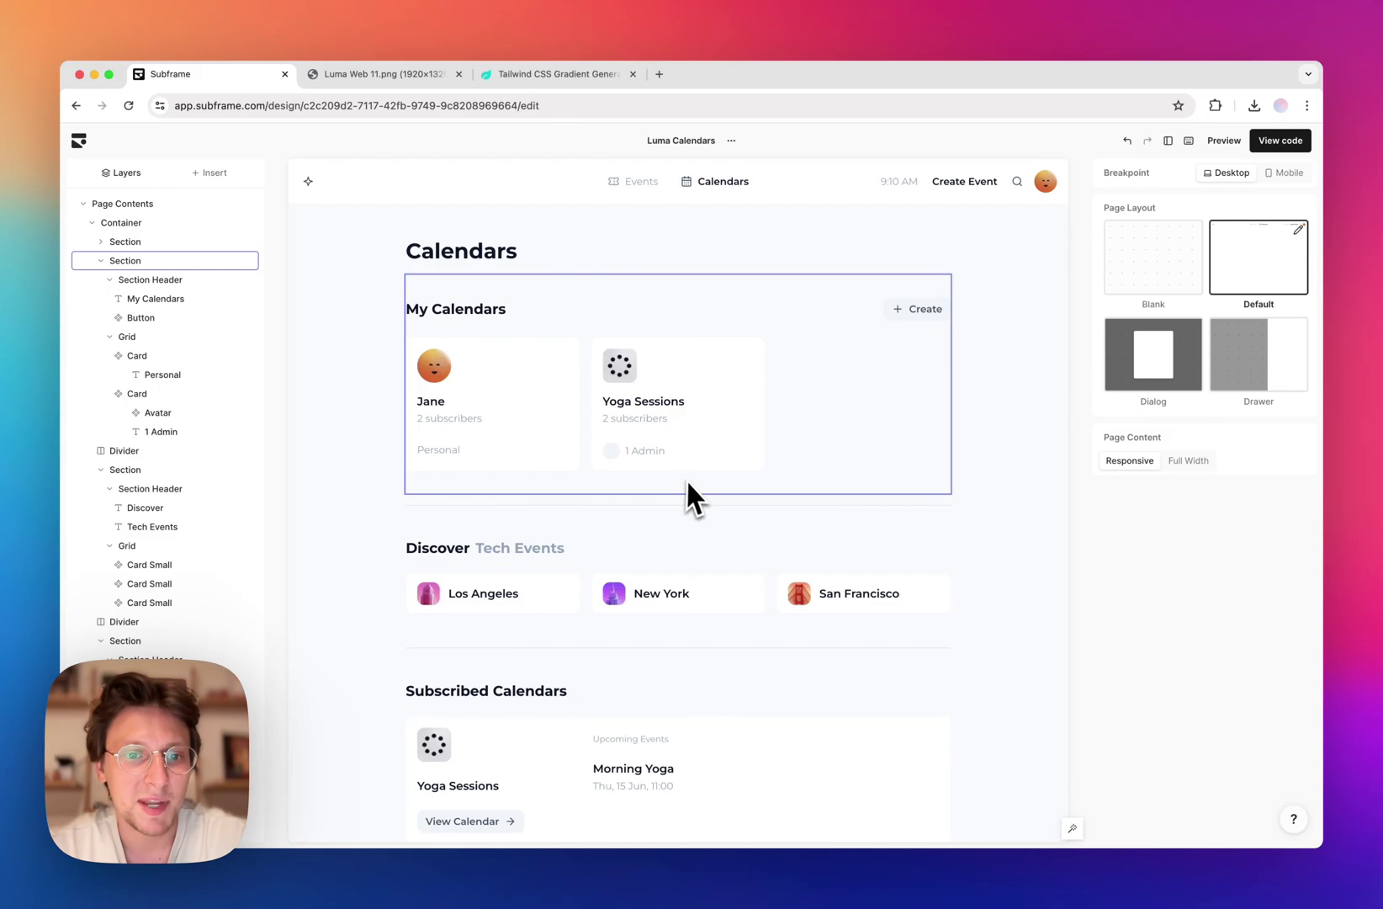
# - Detach Tech Events from Heading 2 and set its font weight to 500
pyautogui.click(491, 553)
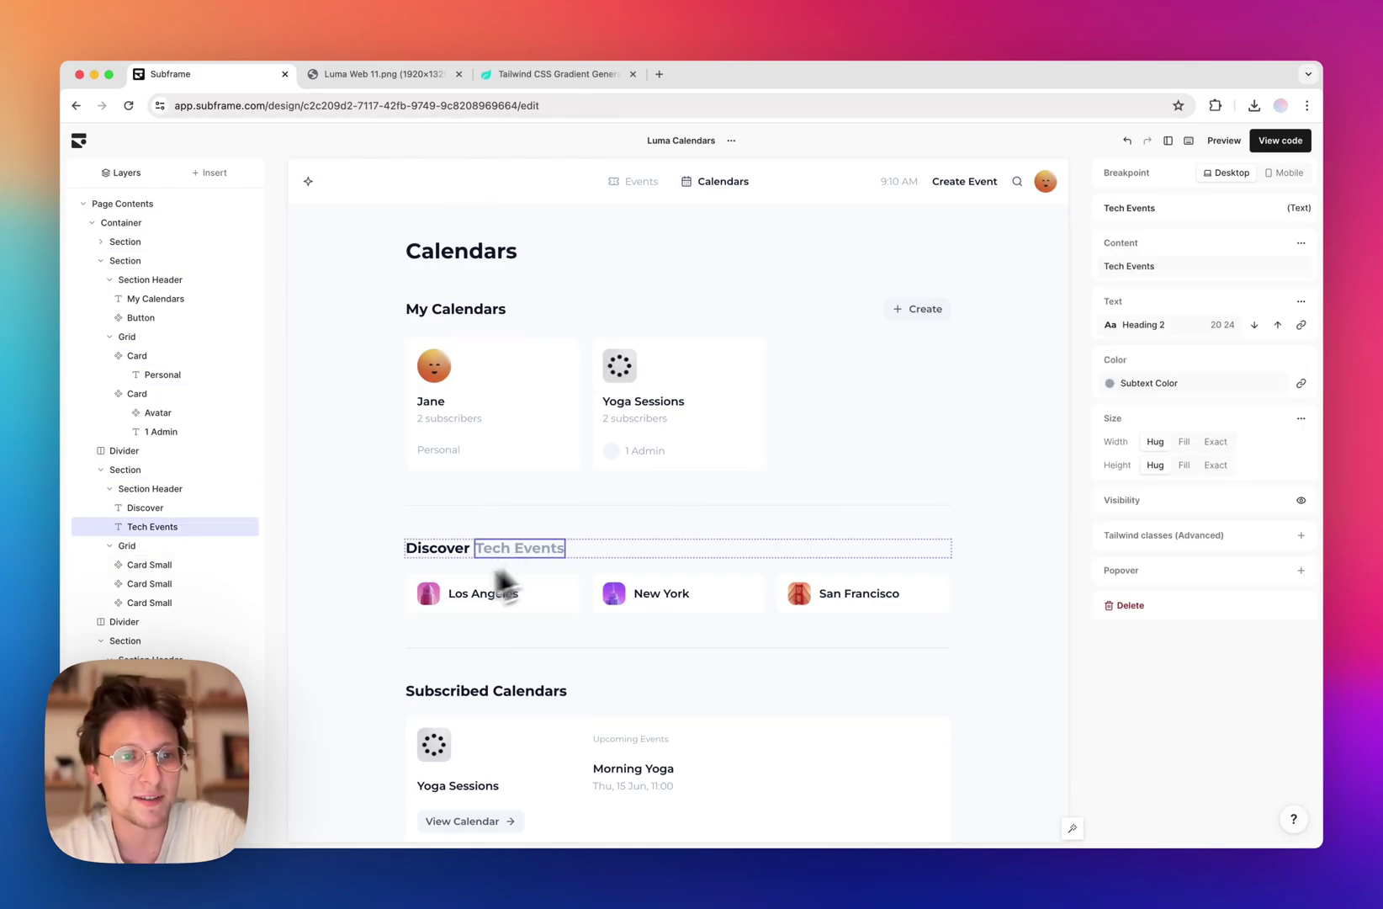
pyautogui.click(380, 78)
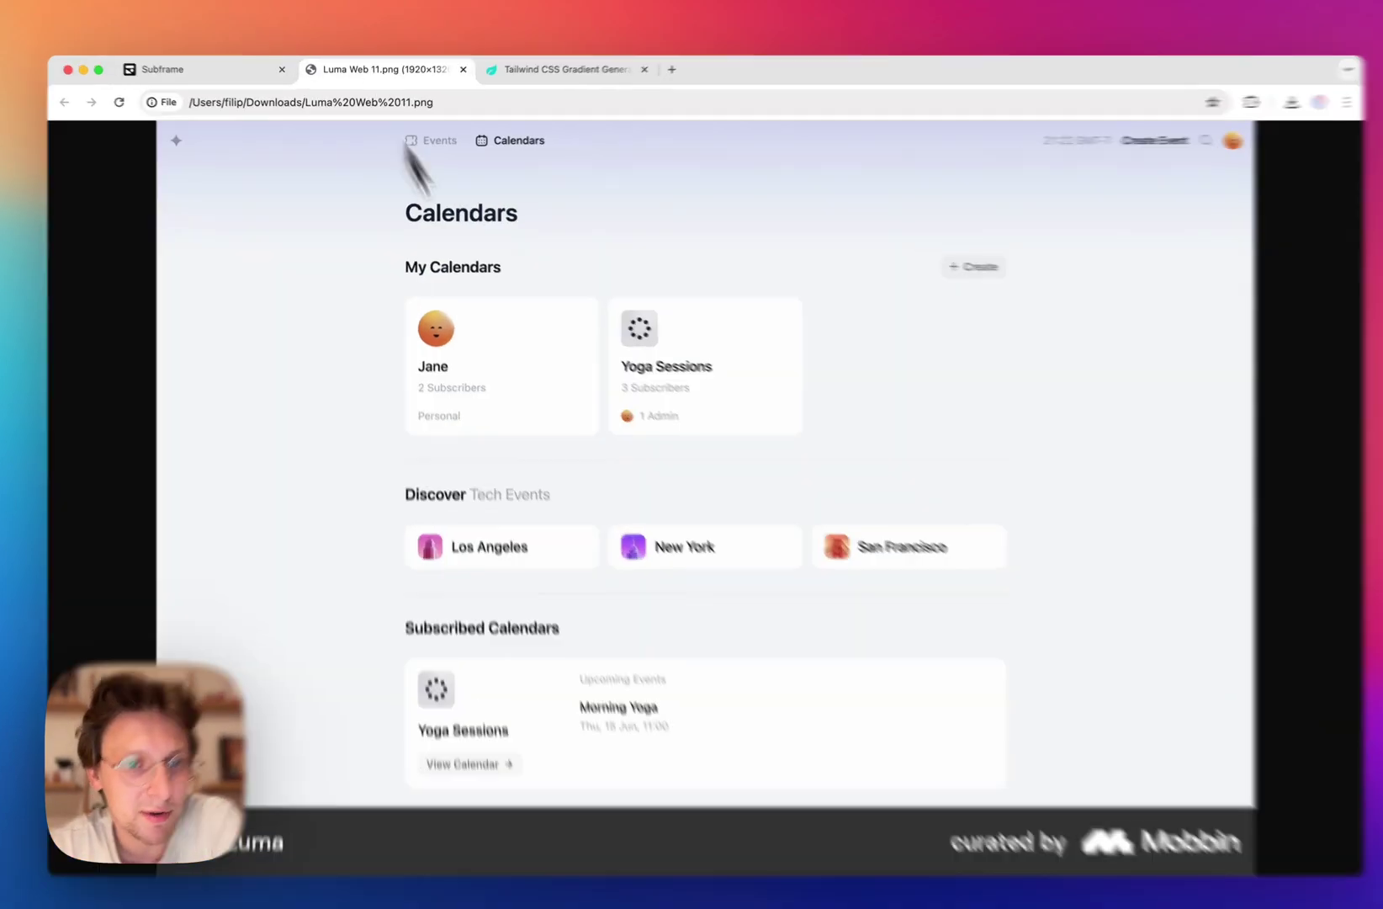
pyautogui.click(232, 74)
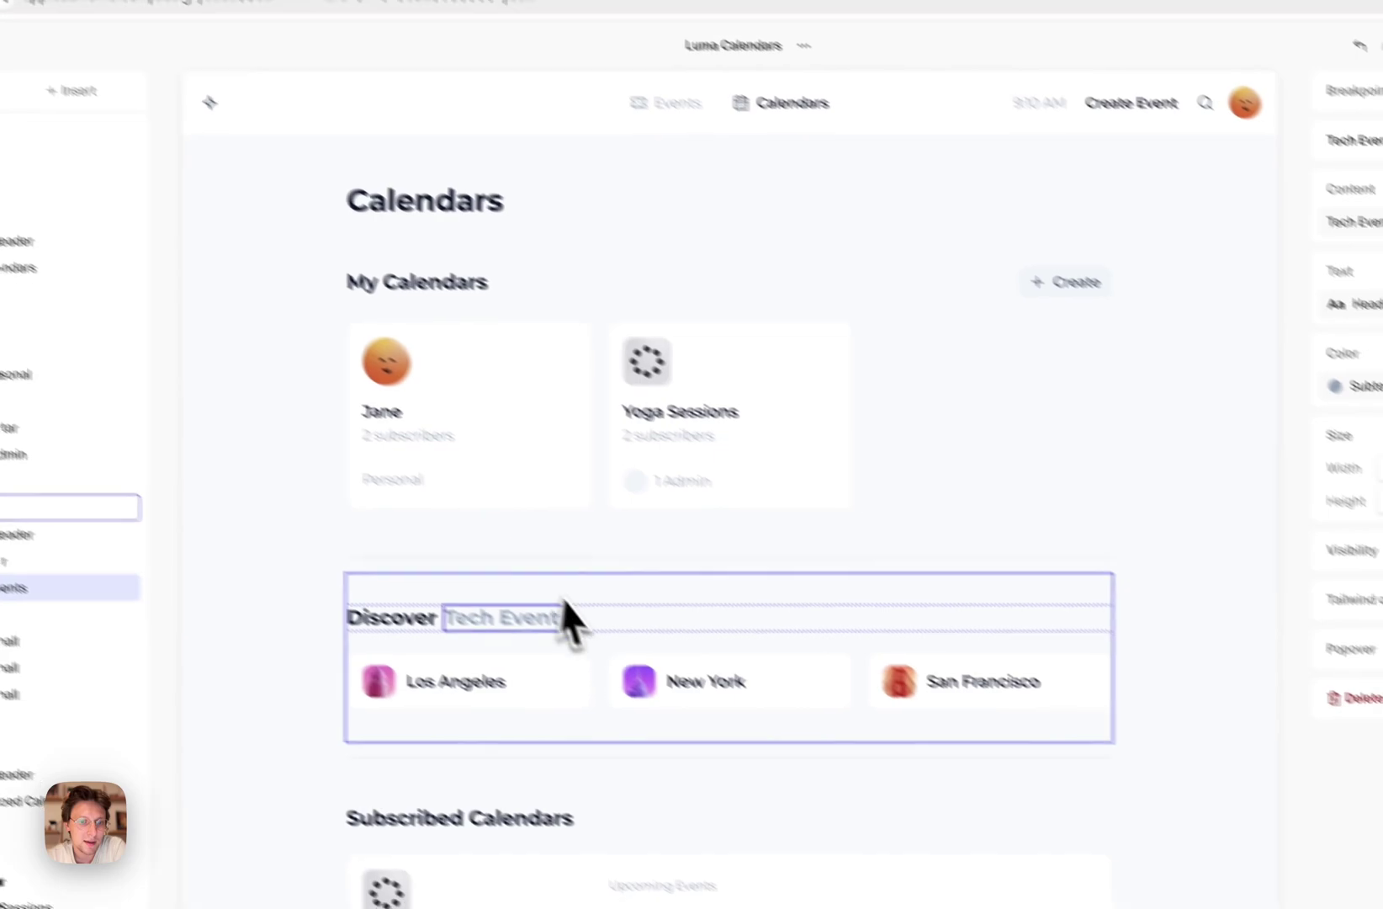
pyautogui.click(1292, 331)
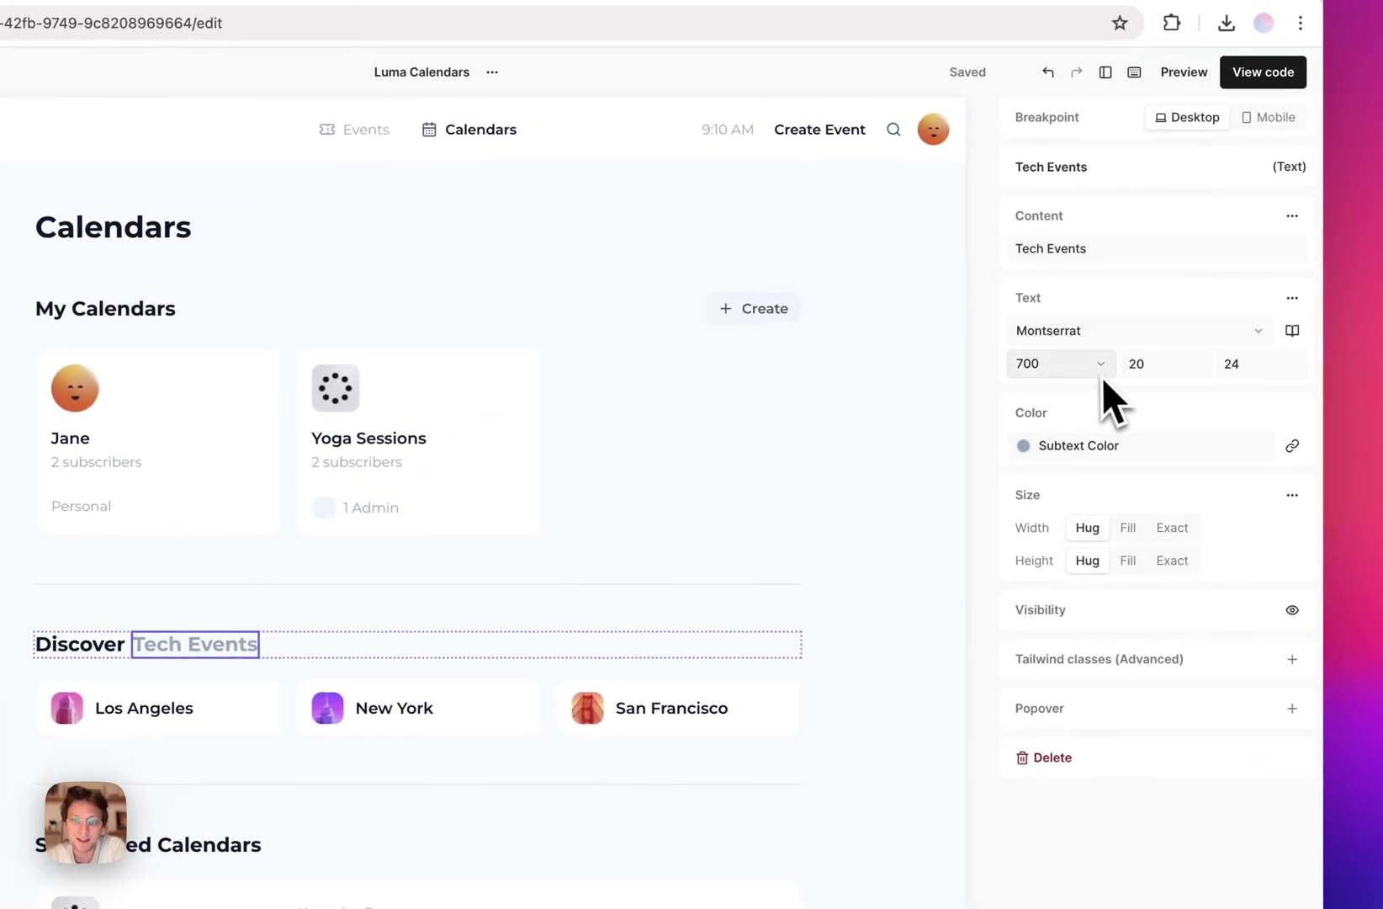
pyautogui.click(1093, 363)
pyautogui.click(1085, 307)
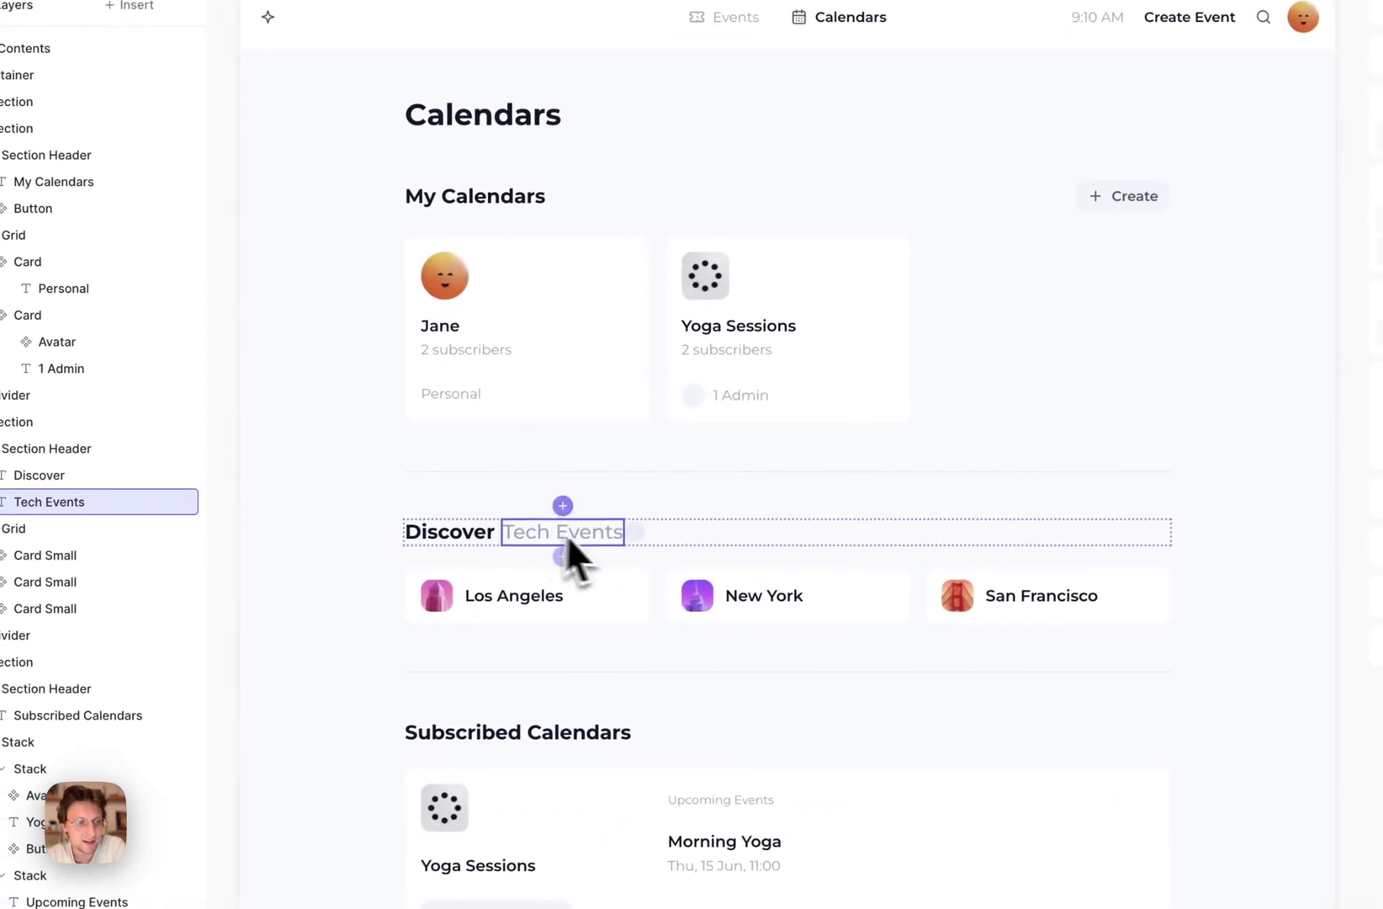
pyautogui.click(358, 528)
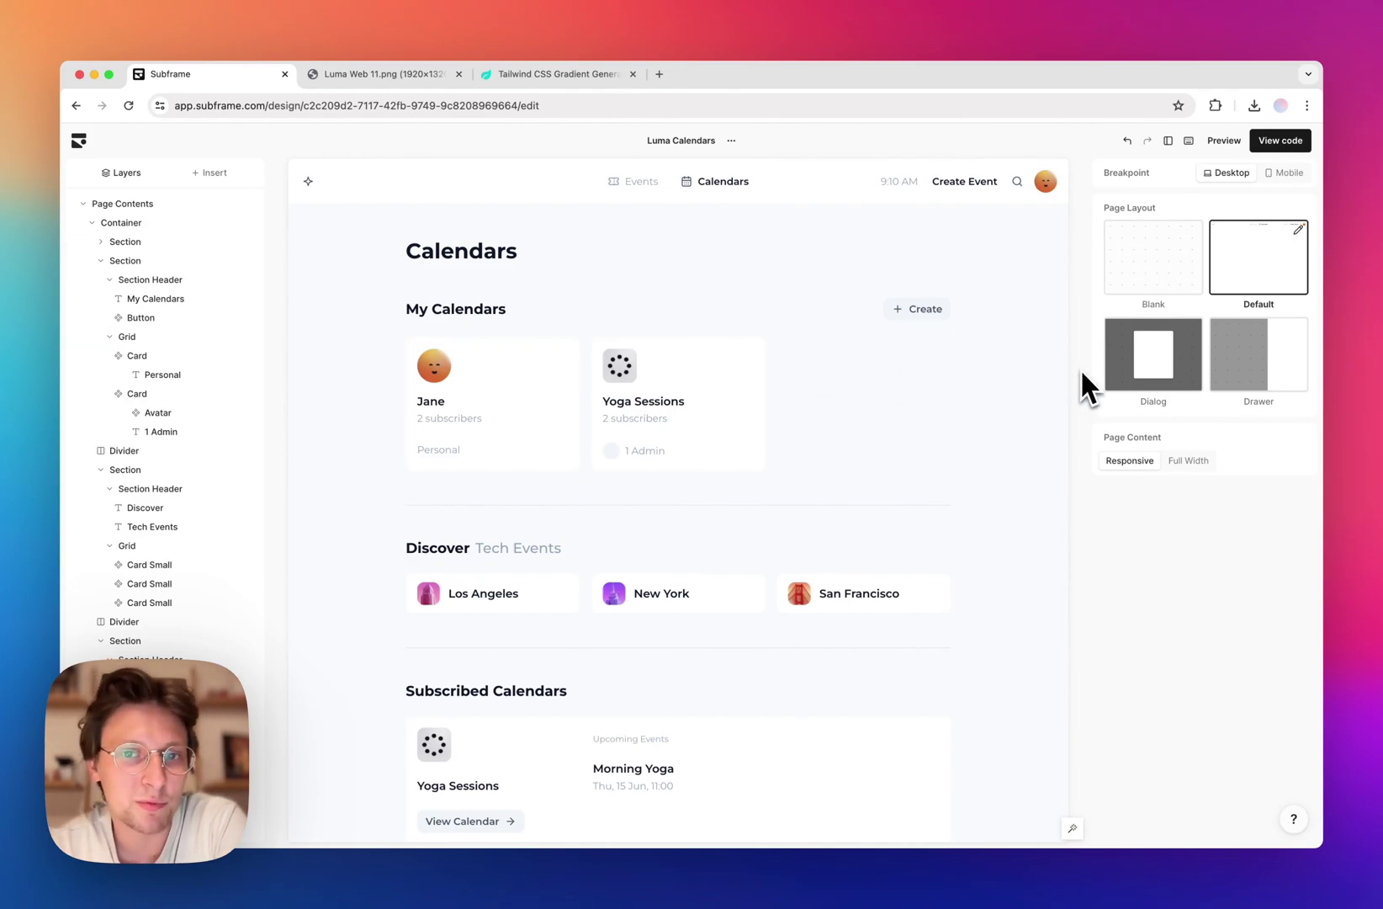
# - Preview the Calendars page live, then return to editing
pyautogui.click(200, 202)
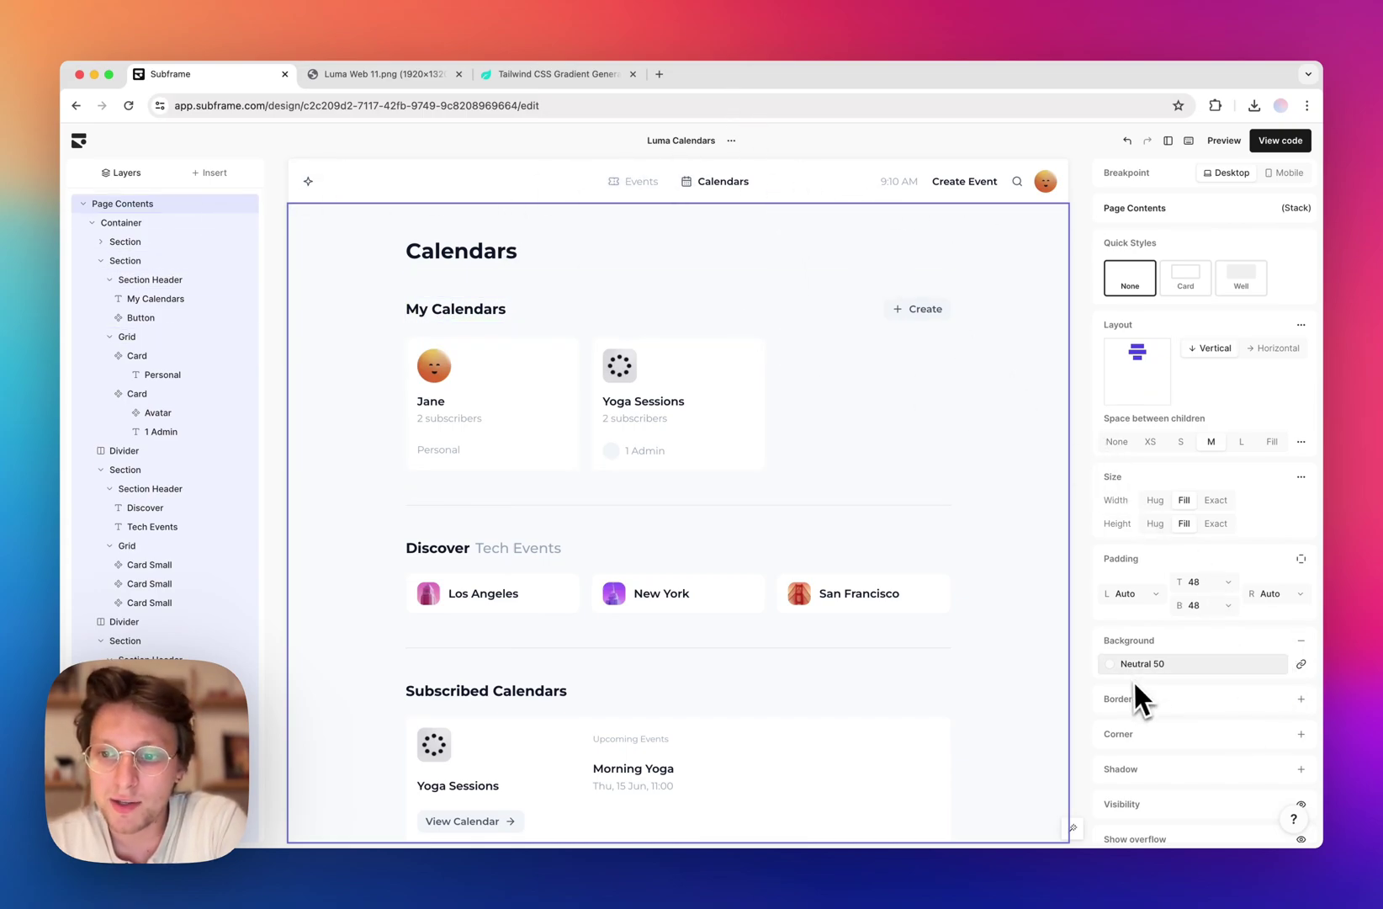
pyautogui.press('Escape')
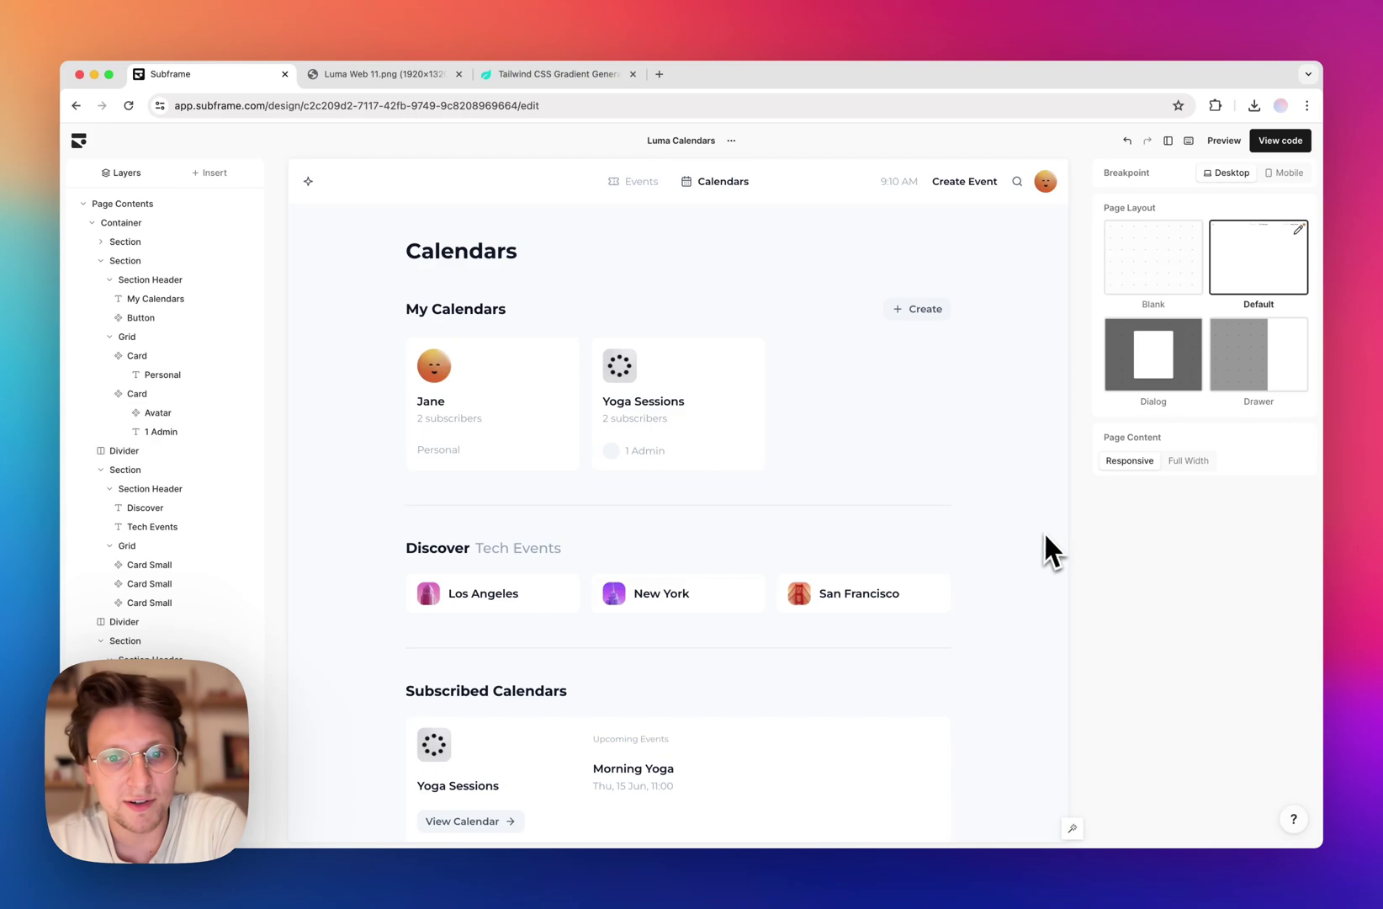
pyautogui.click(1225, 141)
pyautogui.scroll(-1, 430, 420)
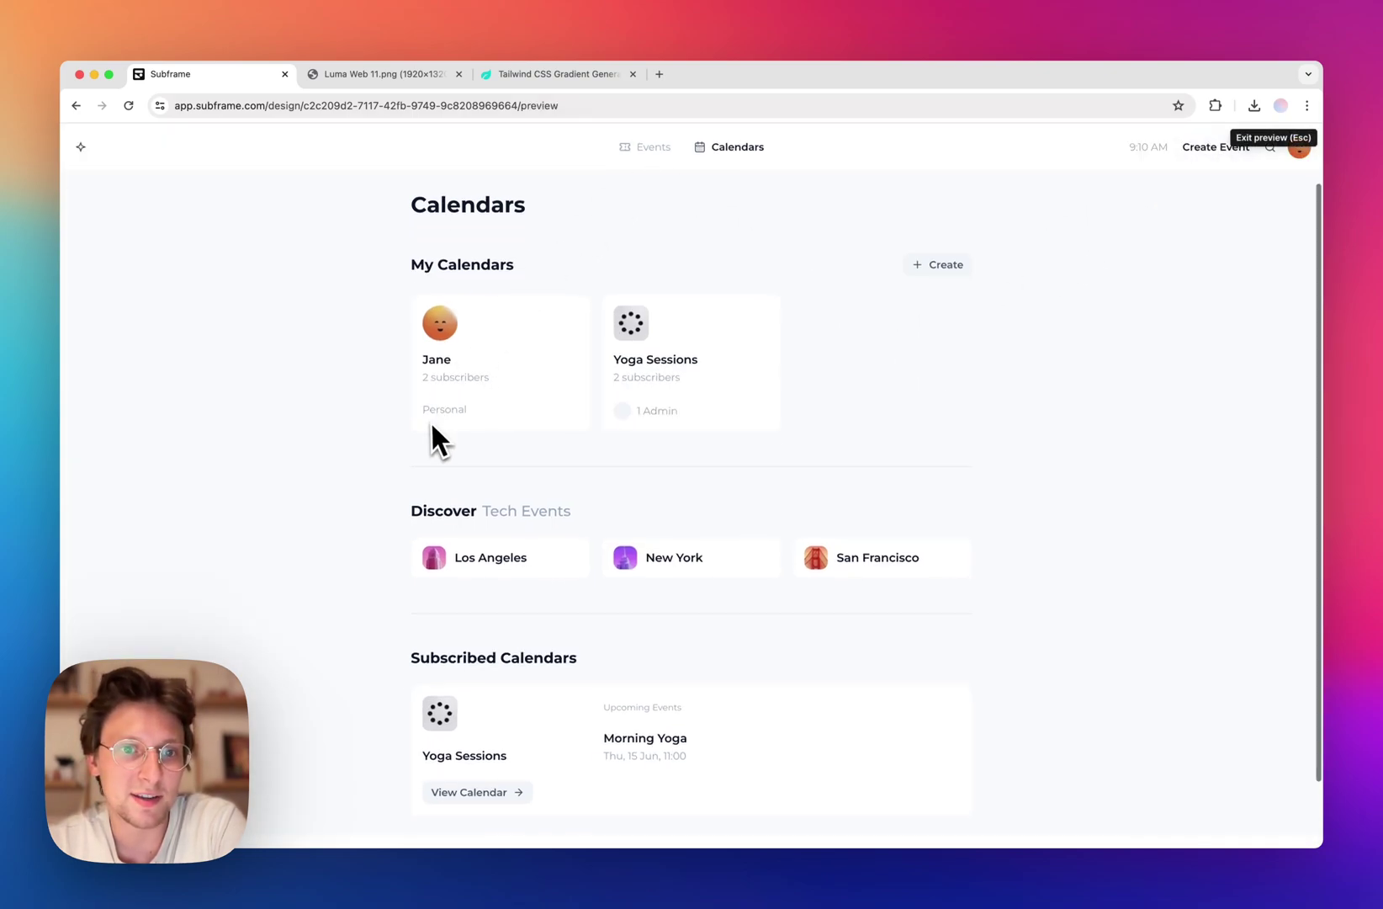
pyautogui.press('Escape')
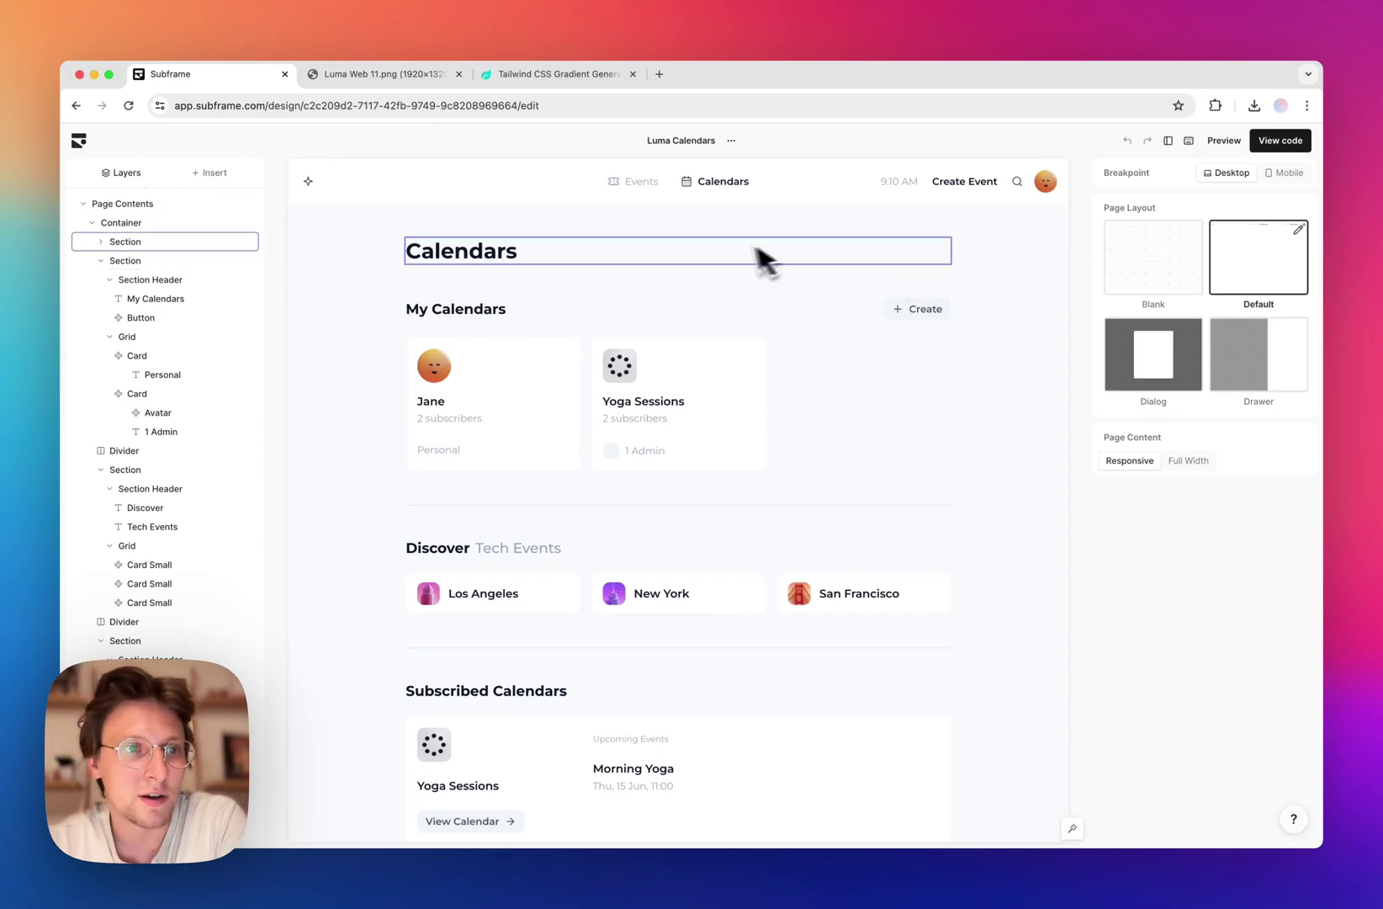
# - Open Default Page Layout, select its Root, and prepare the indigo-to-slate gradient classes in the generator
pyautogui.click(1298, 230)
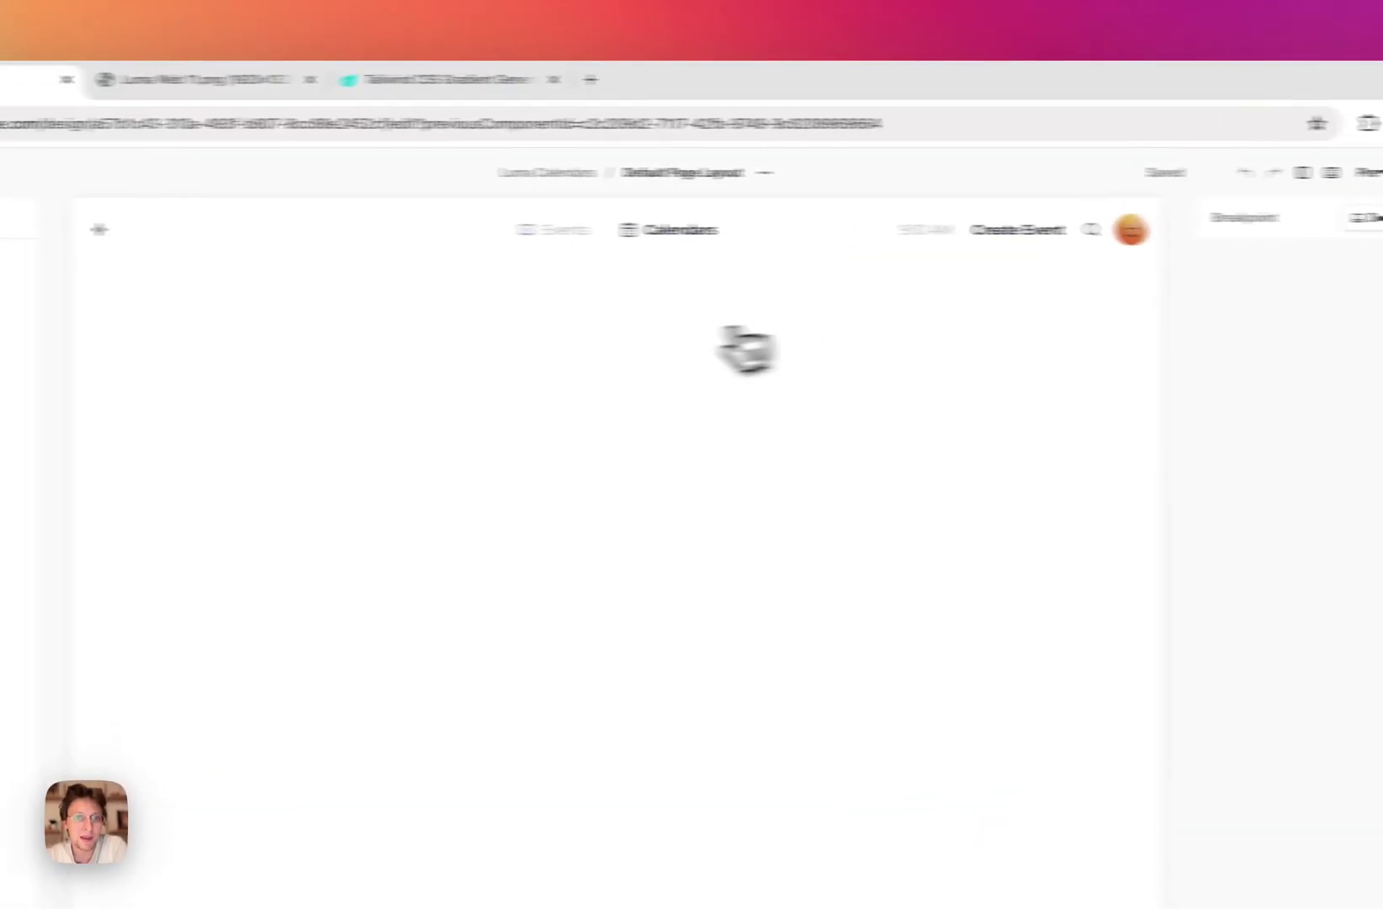
pyautogui.click(164, 253)
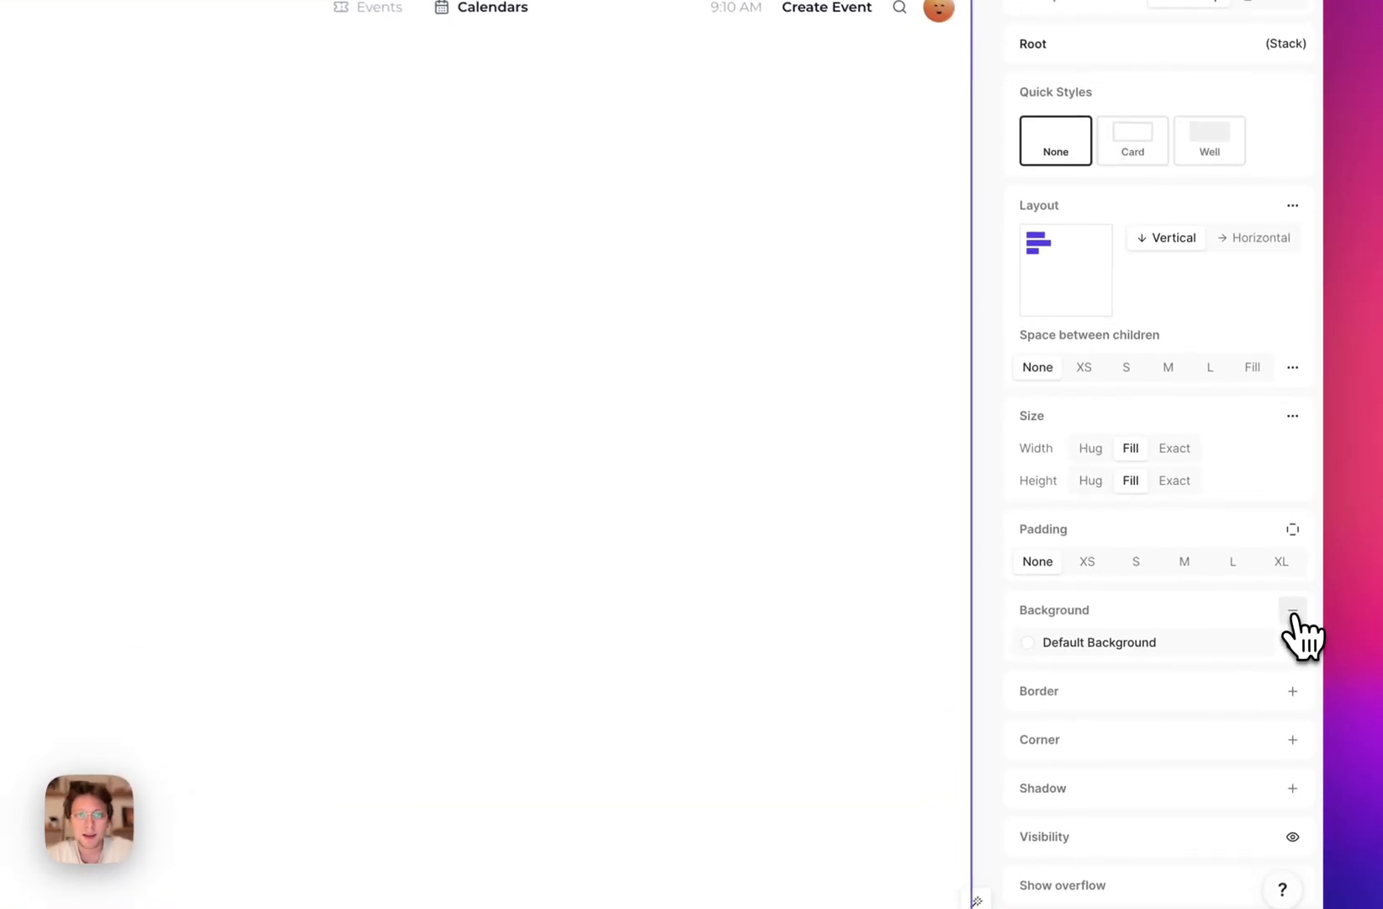
pyautogui.click(531, 52)
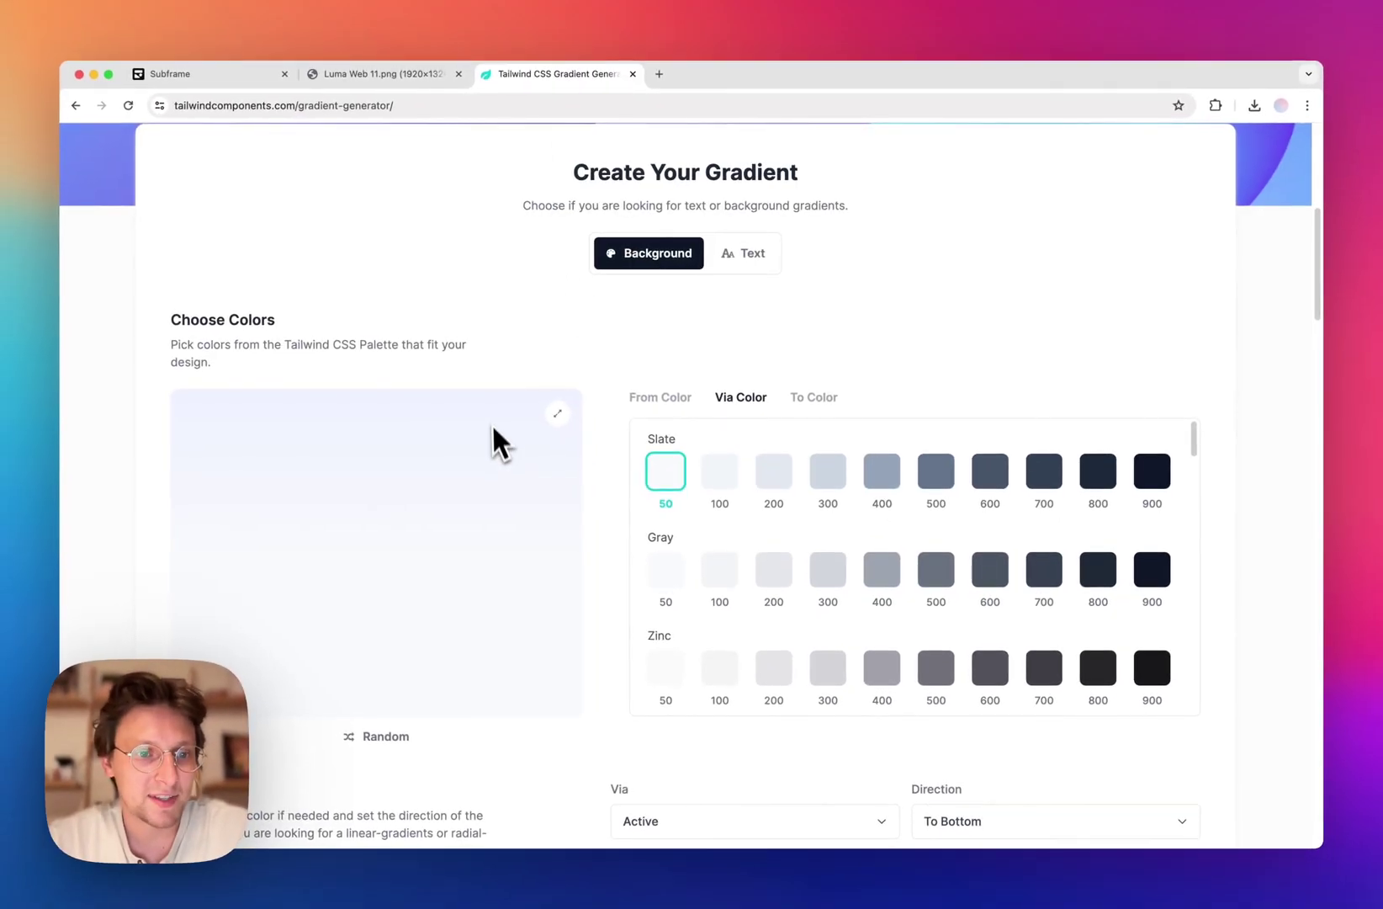
pyautogui.scroll(-2, 909, 652)
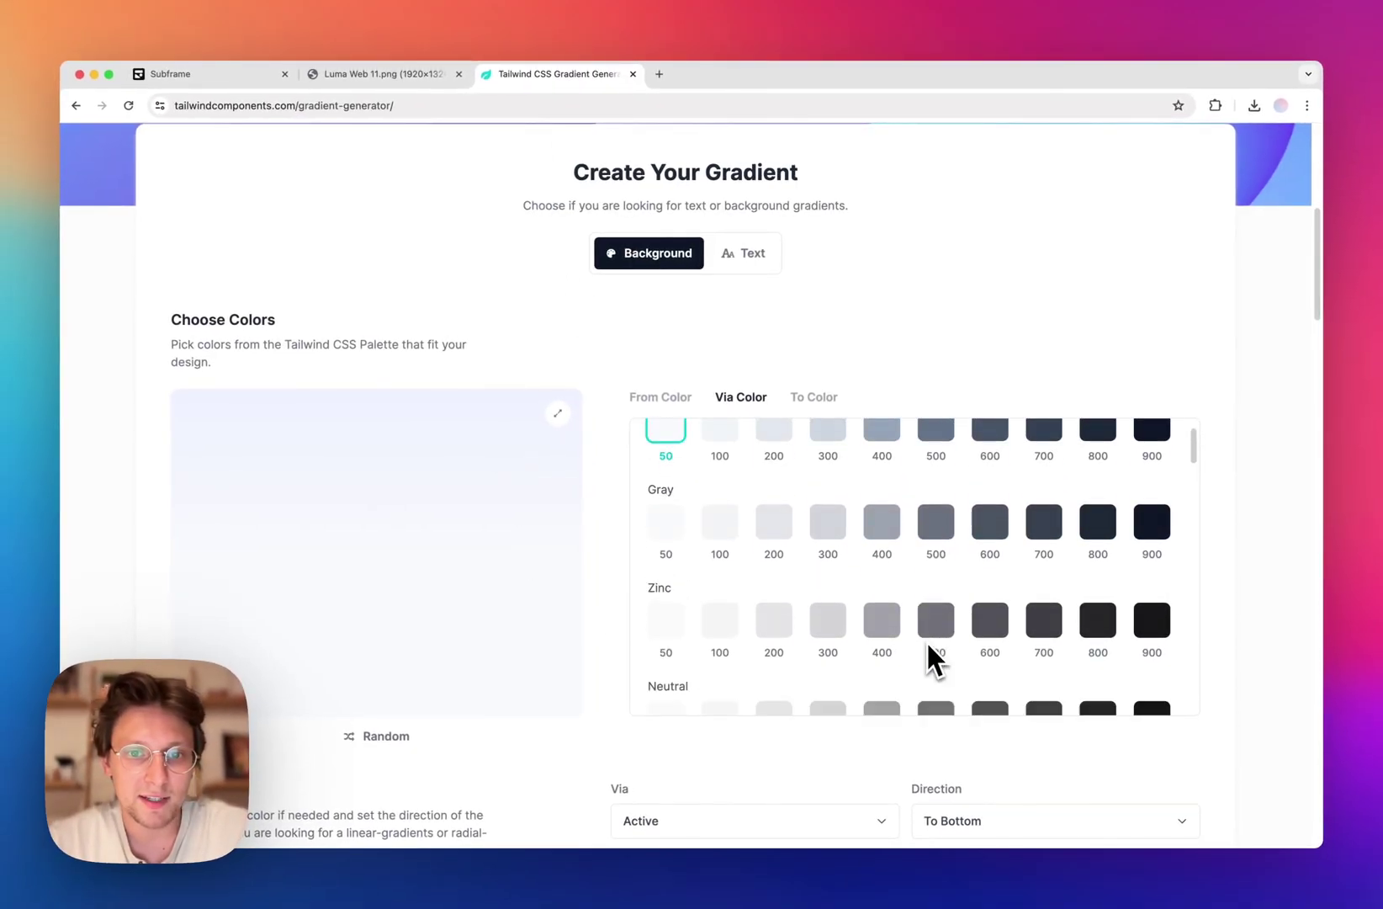
pyautogui.scroll(2, 932, 657)
pyautogui.scroll(-3, 608, 516)
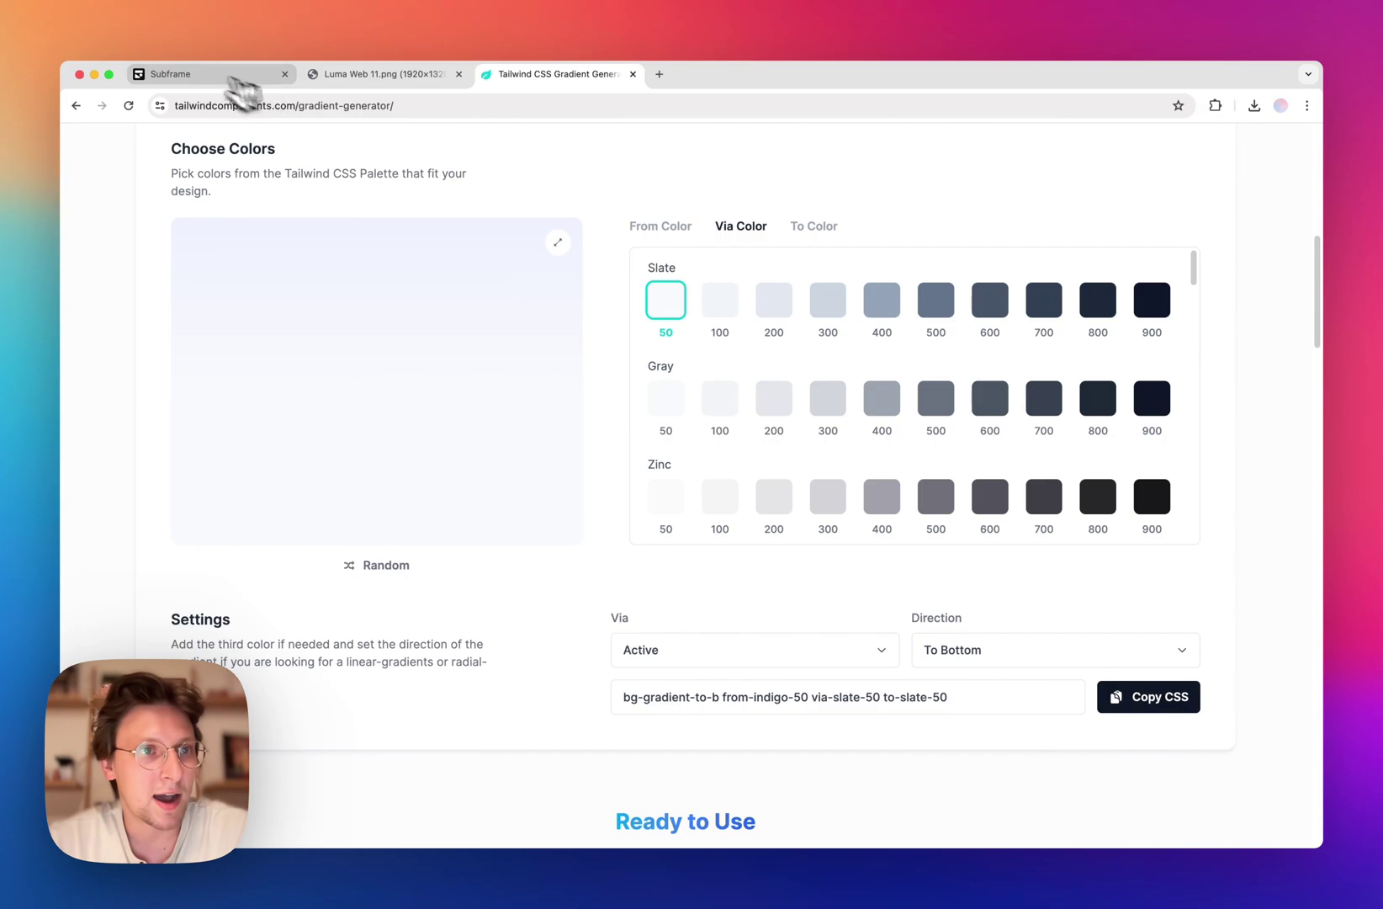
pyautogui.click(204, 84)
# - Paste bg-gradient-to-b from-indigo-50 via-slate-50 to-slate-50 into the Root's Tailwind classes
pyautogui.scroll(-3, 1224, 780)
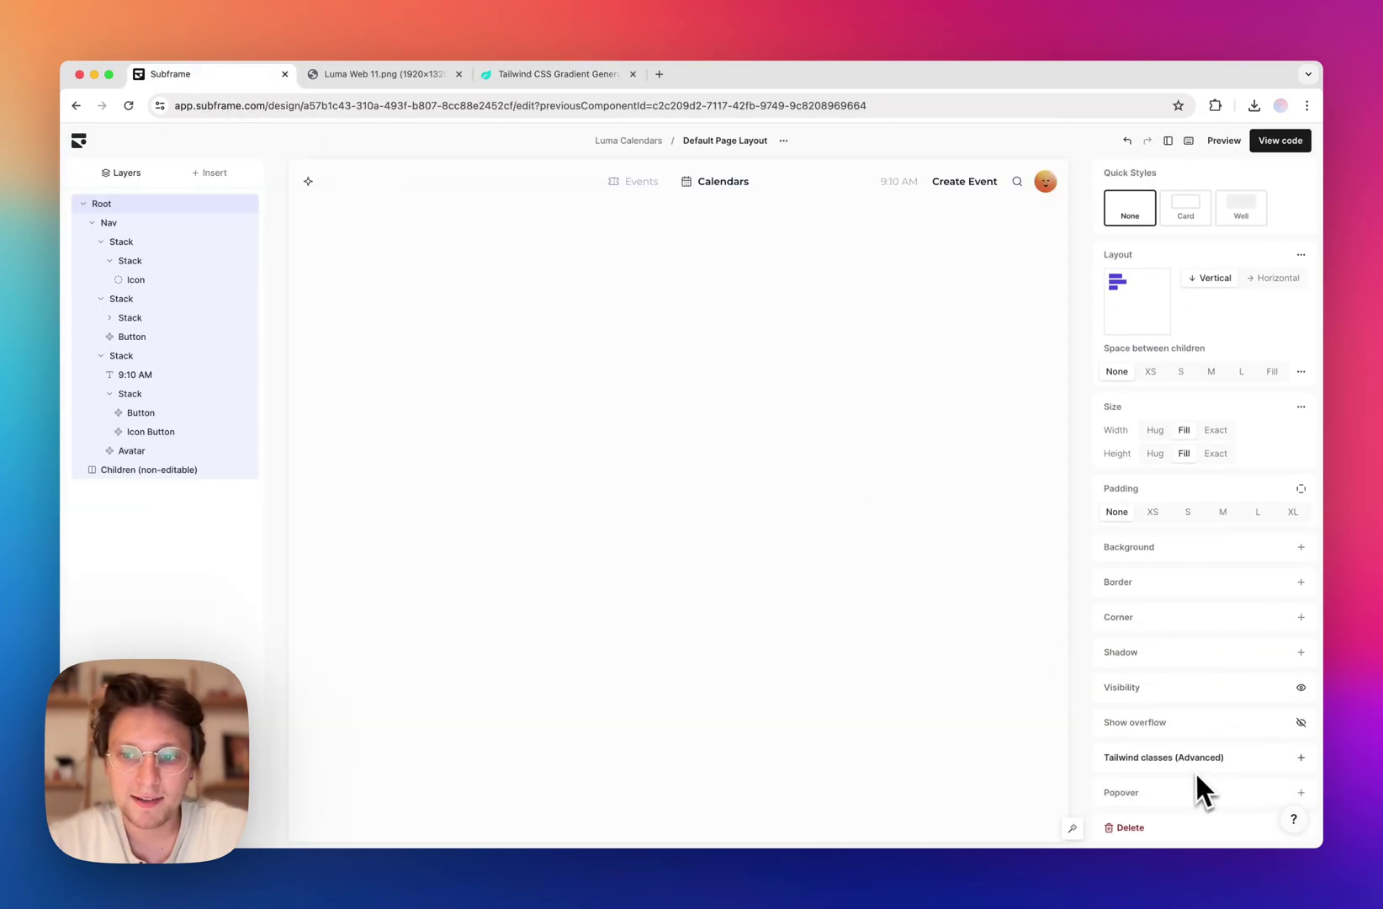
pyautogui.click(1190, 757)
pyautogui.write('bg-gradient-to-b from-indigo-50 via-slate-50 to-slate-50')
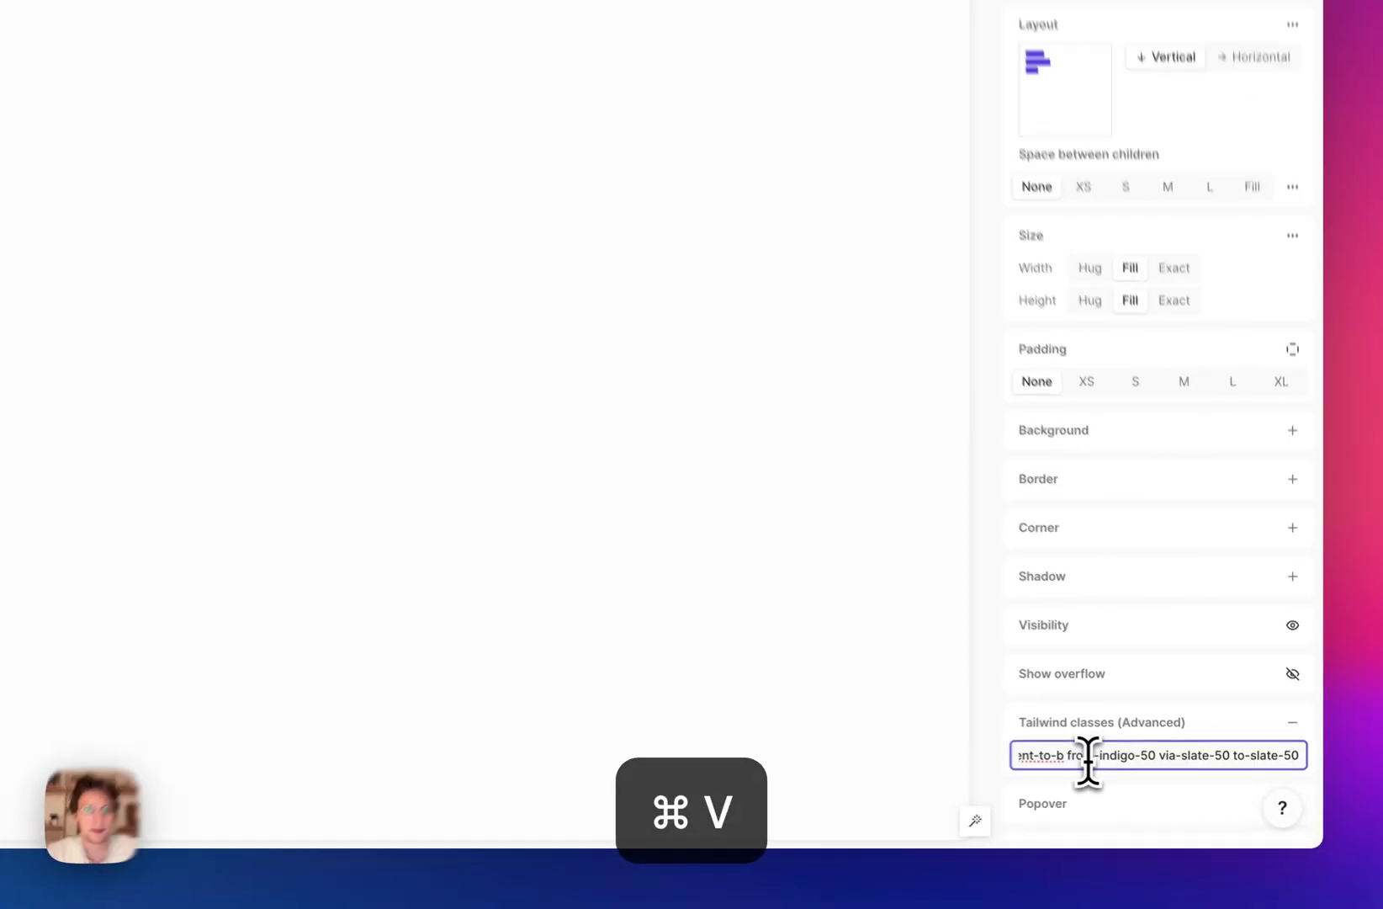
pyautogui.click(385, 72)
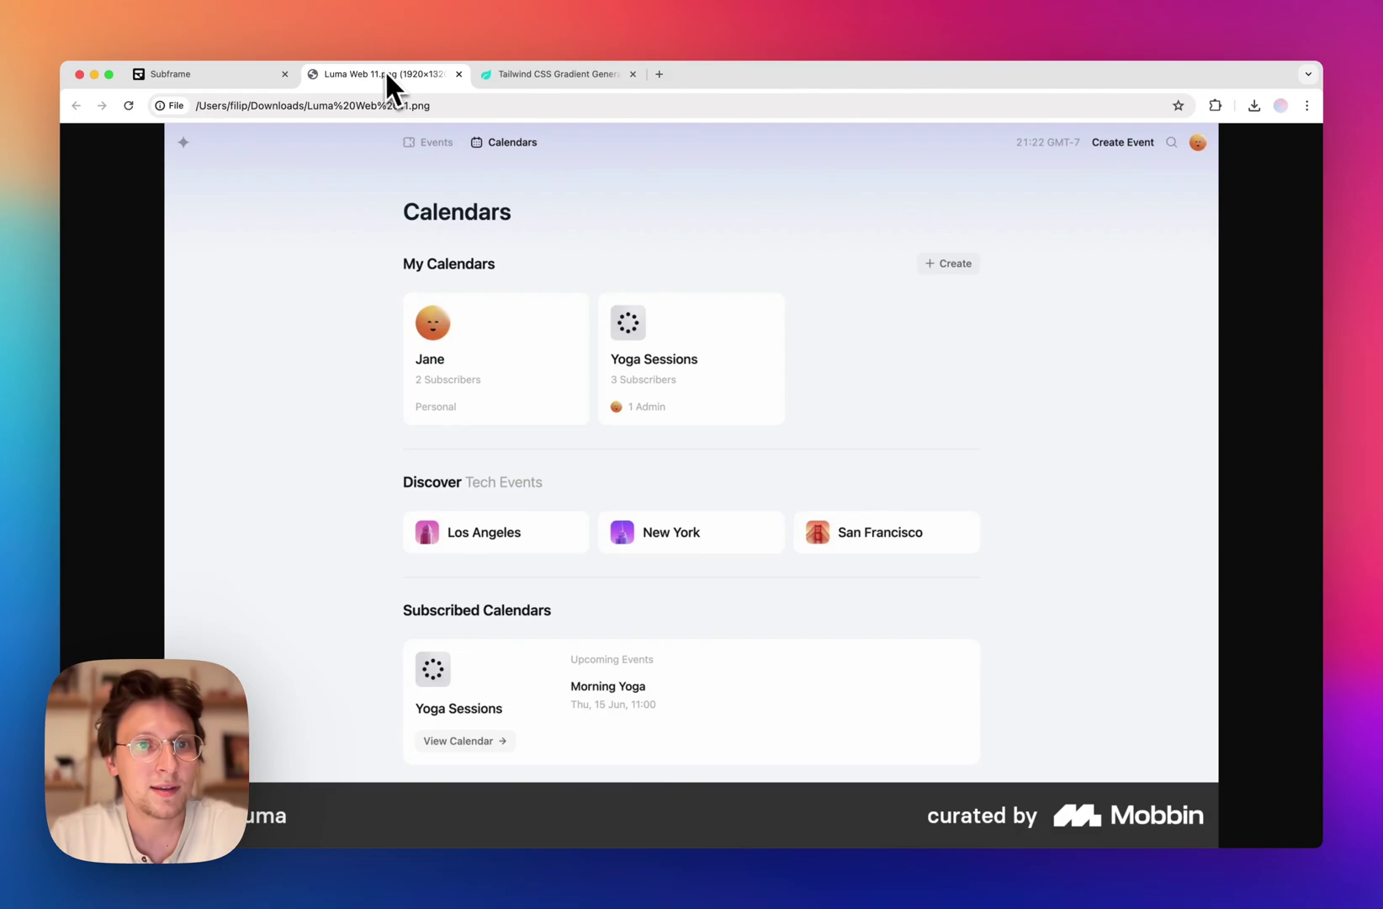
pyautogui.click(246, 74)
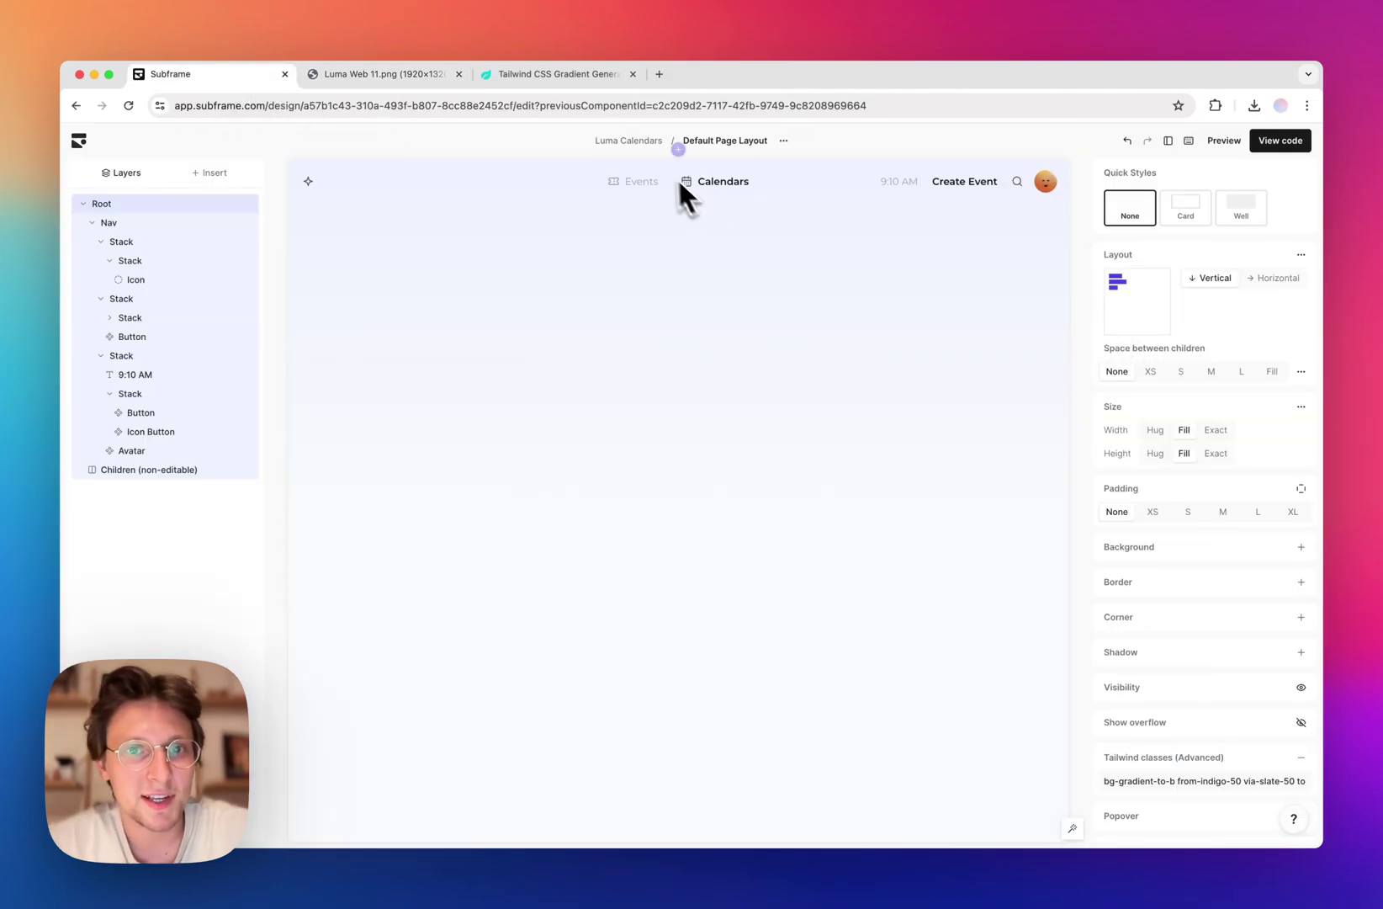
# - Remove the Neutral 50 background from the Calendars page contents so the gradient shows
pyautogui.click(629, 140)
pyautogui.click(160, 204)
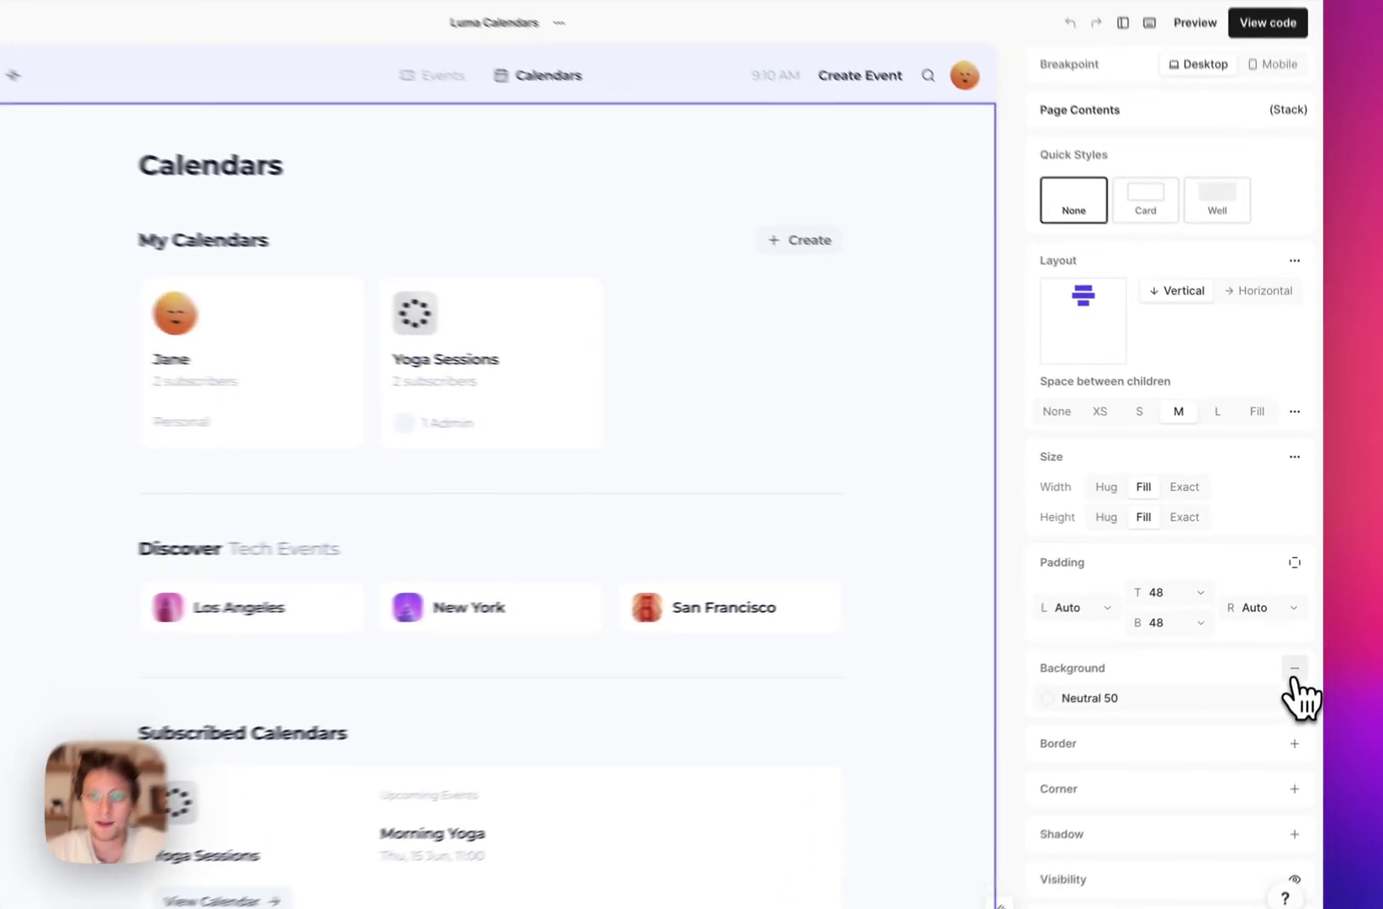
pyautogui.click(1294, 671)
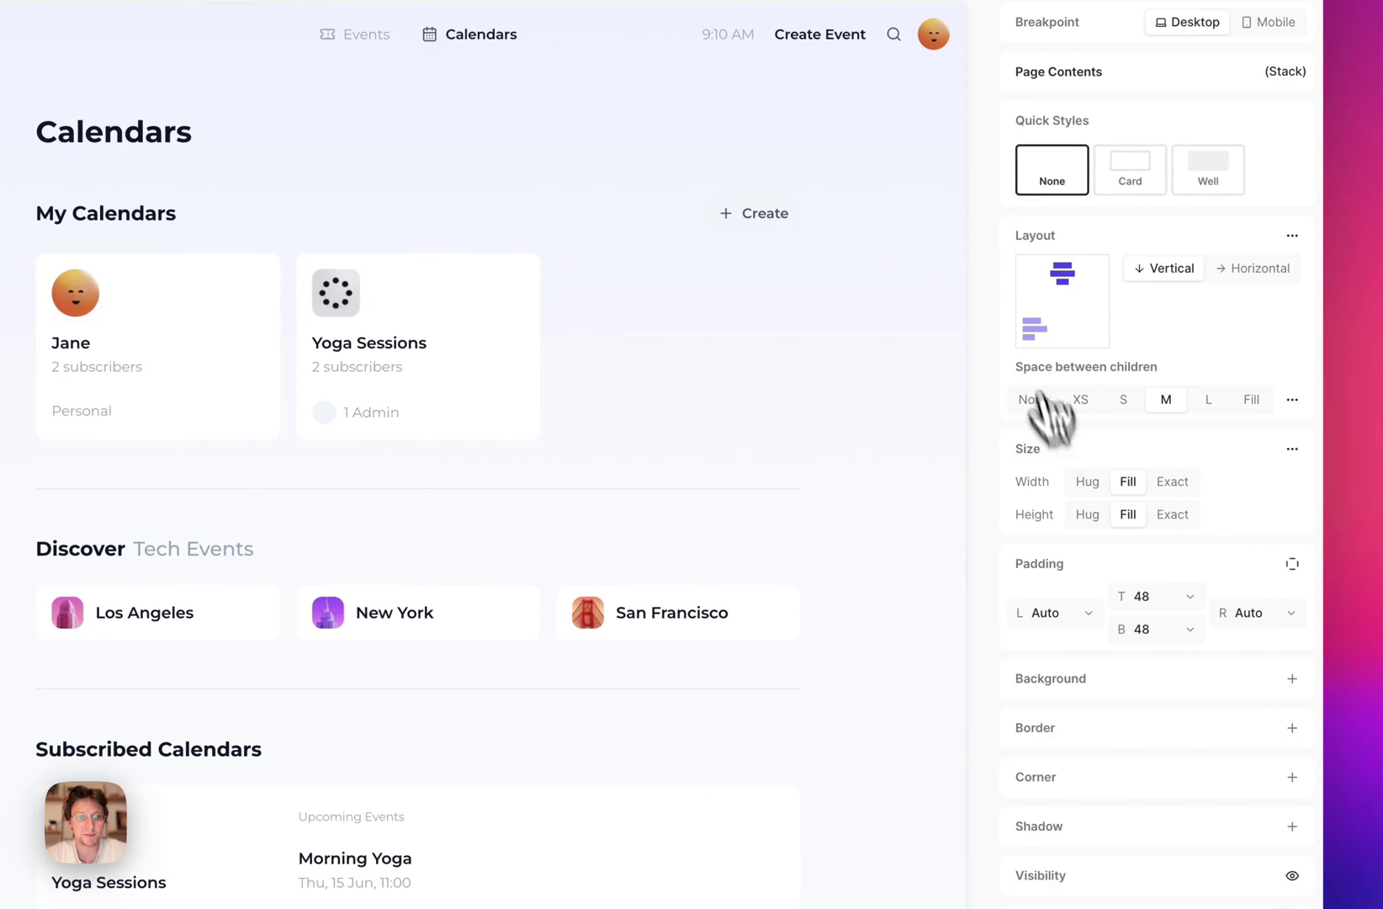
pyautogui.click(1014, 295)
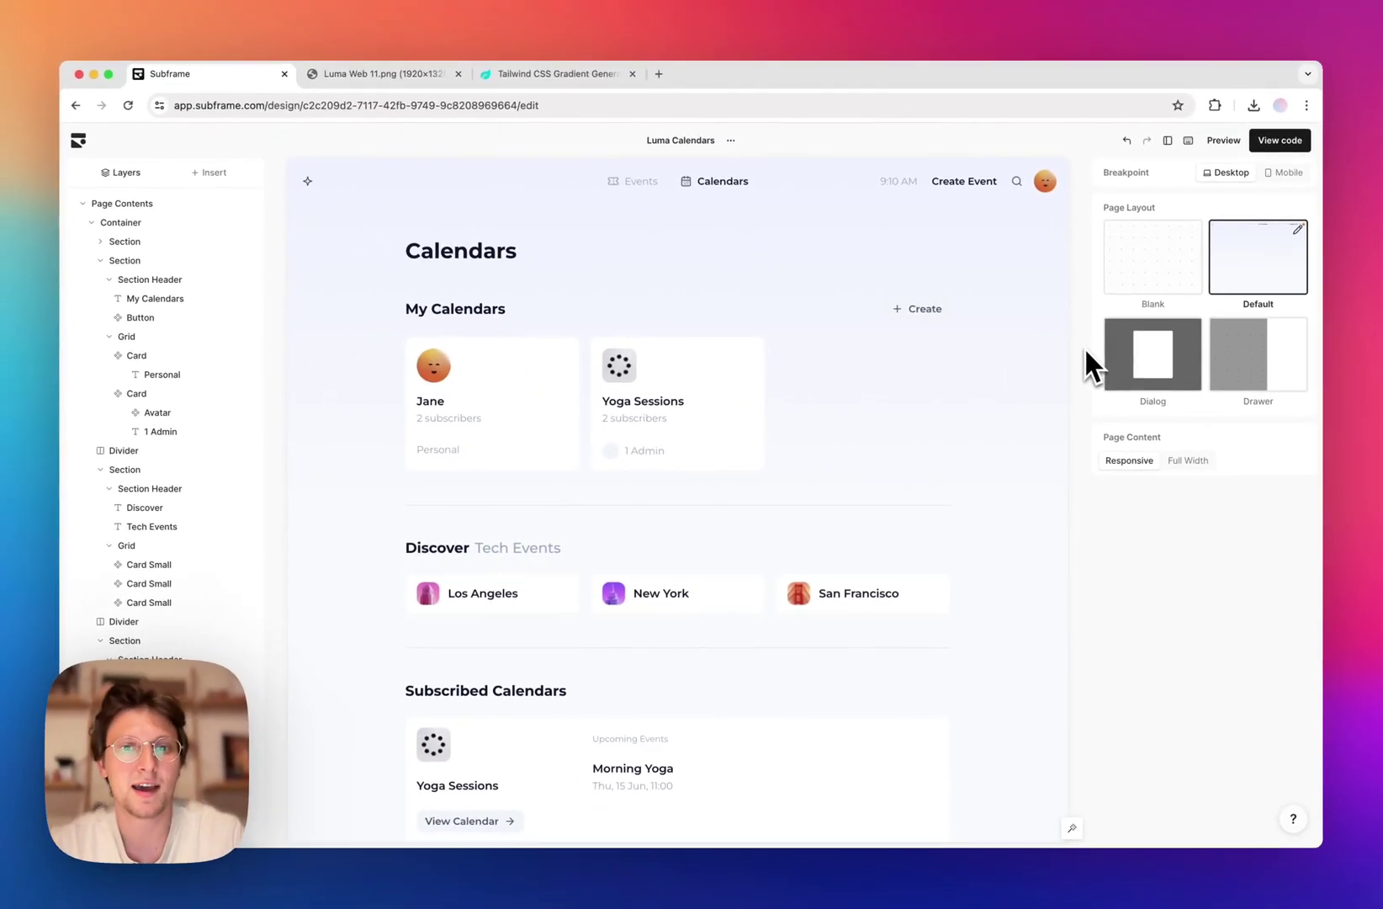
pyautogui.click(378, 74)
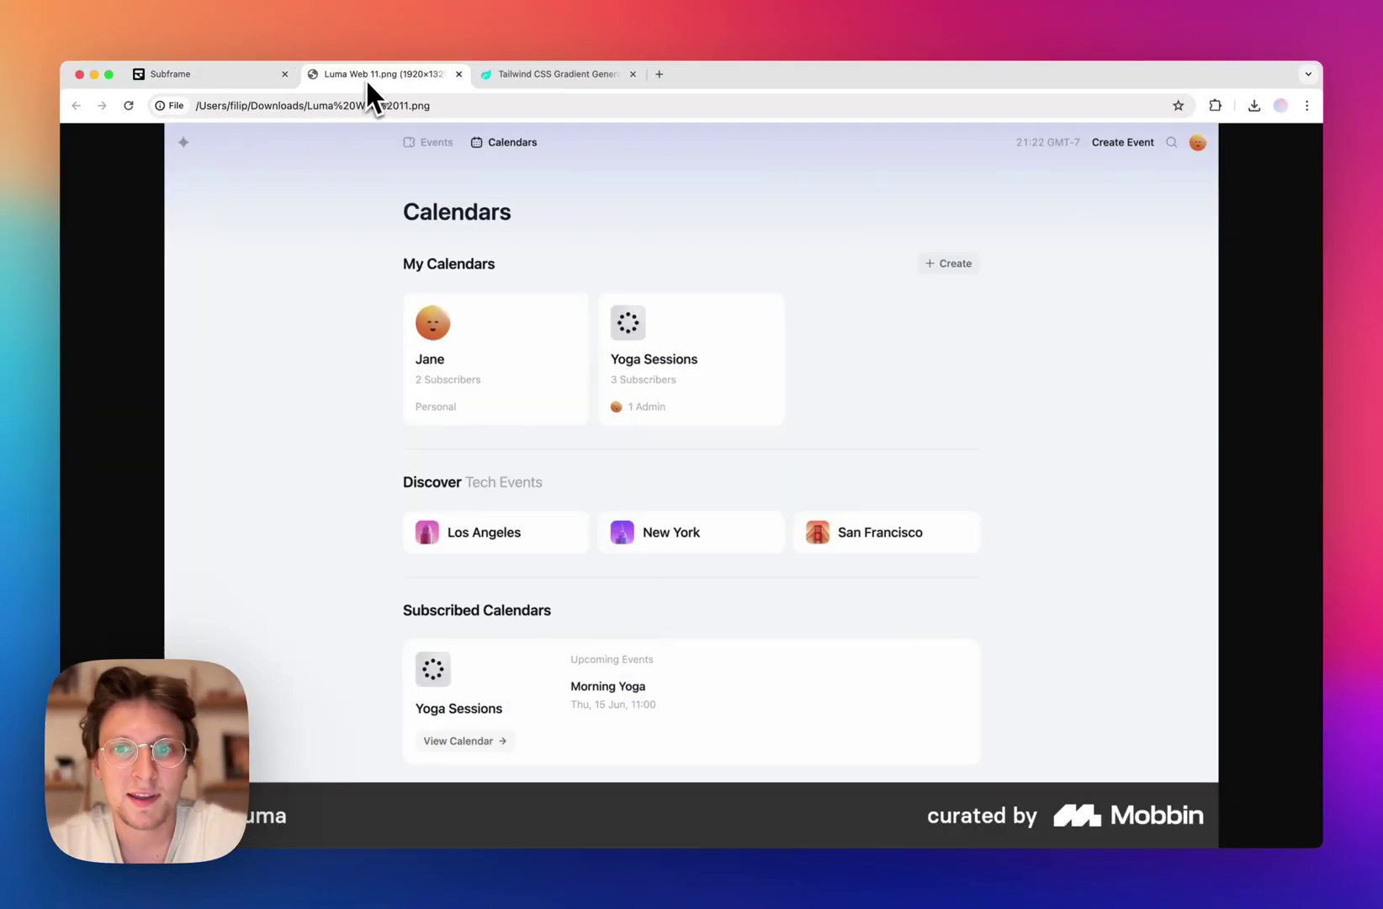
pyautogui.click(185, 73)
# - Set the Yoga Sessions card's admin avatar to the orange smiling-face picture
pyautogui.click(618, 458)
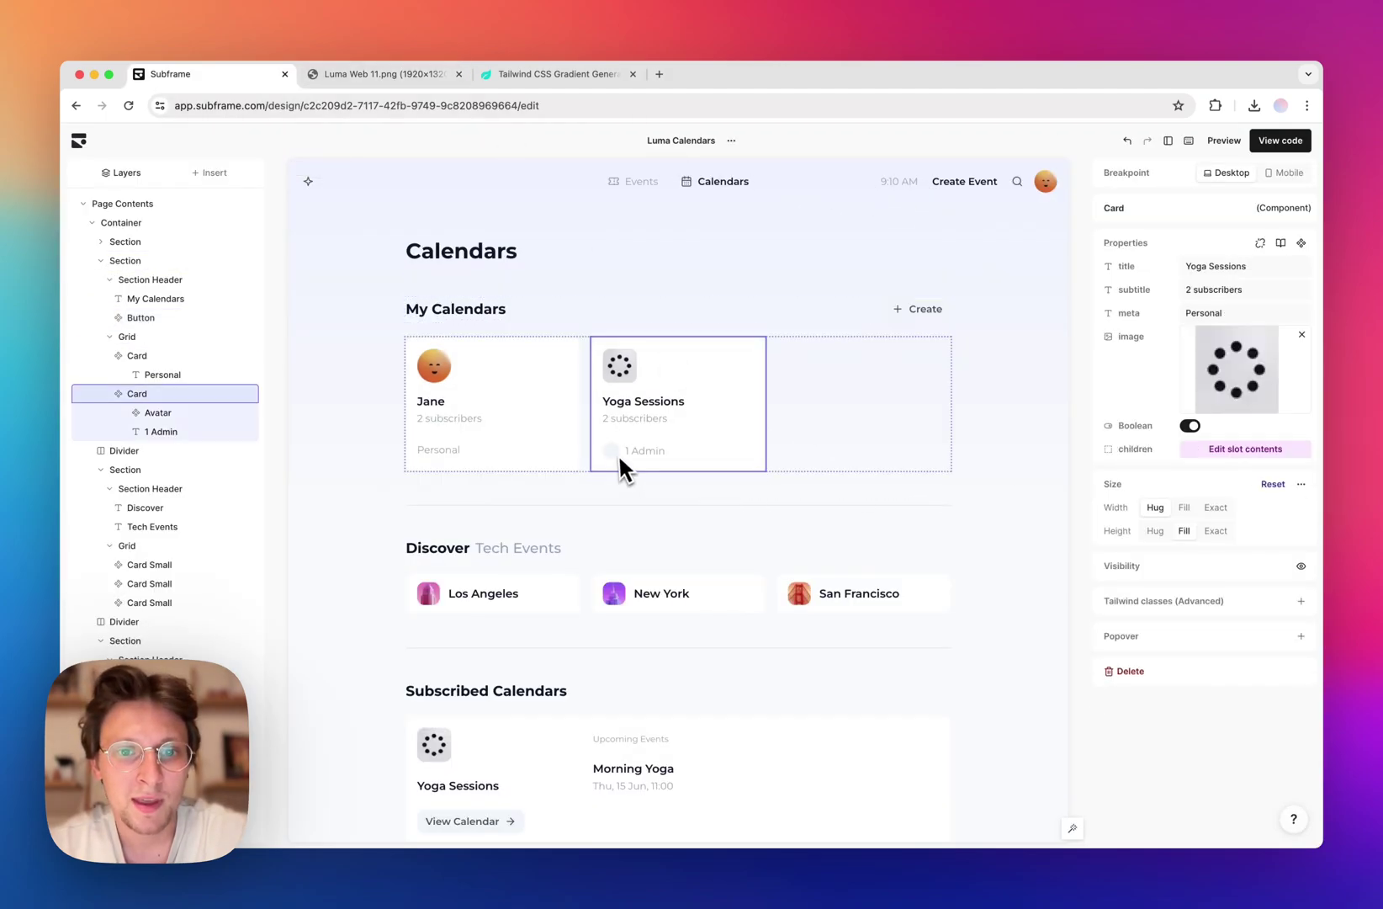
pyautogui.click(613, 452)
pyautogui.click(1252, 468)
pyautogui.scroll(-10, 895, 566)
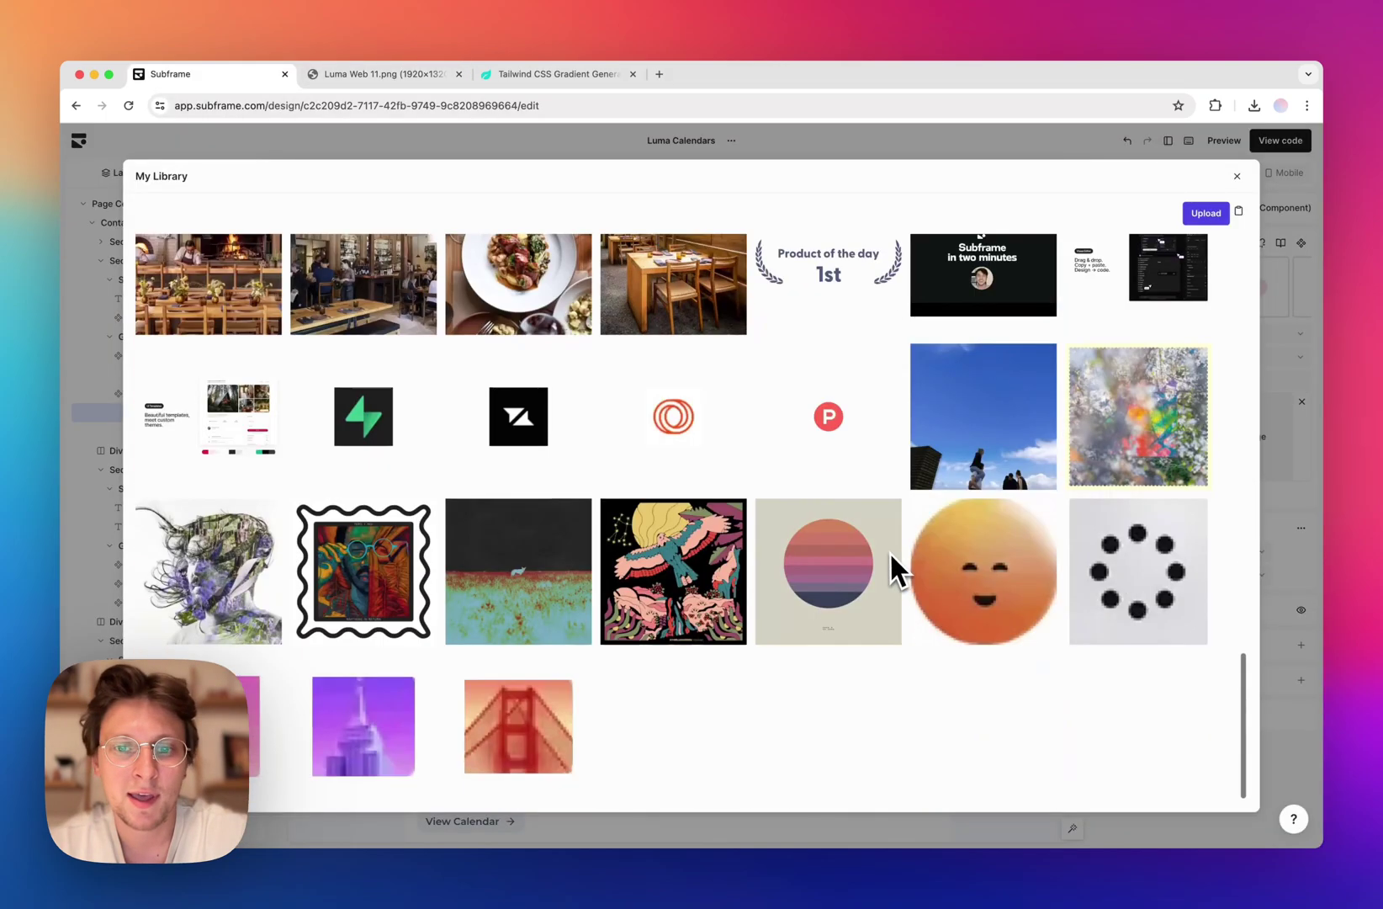
pyautogui.click(1001, 566)
pyautogui.click(1041, 399)
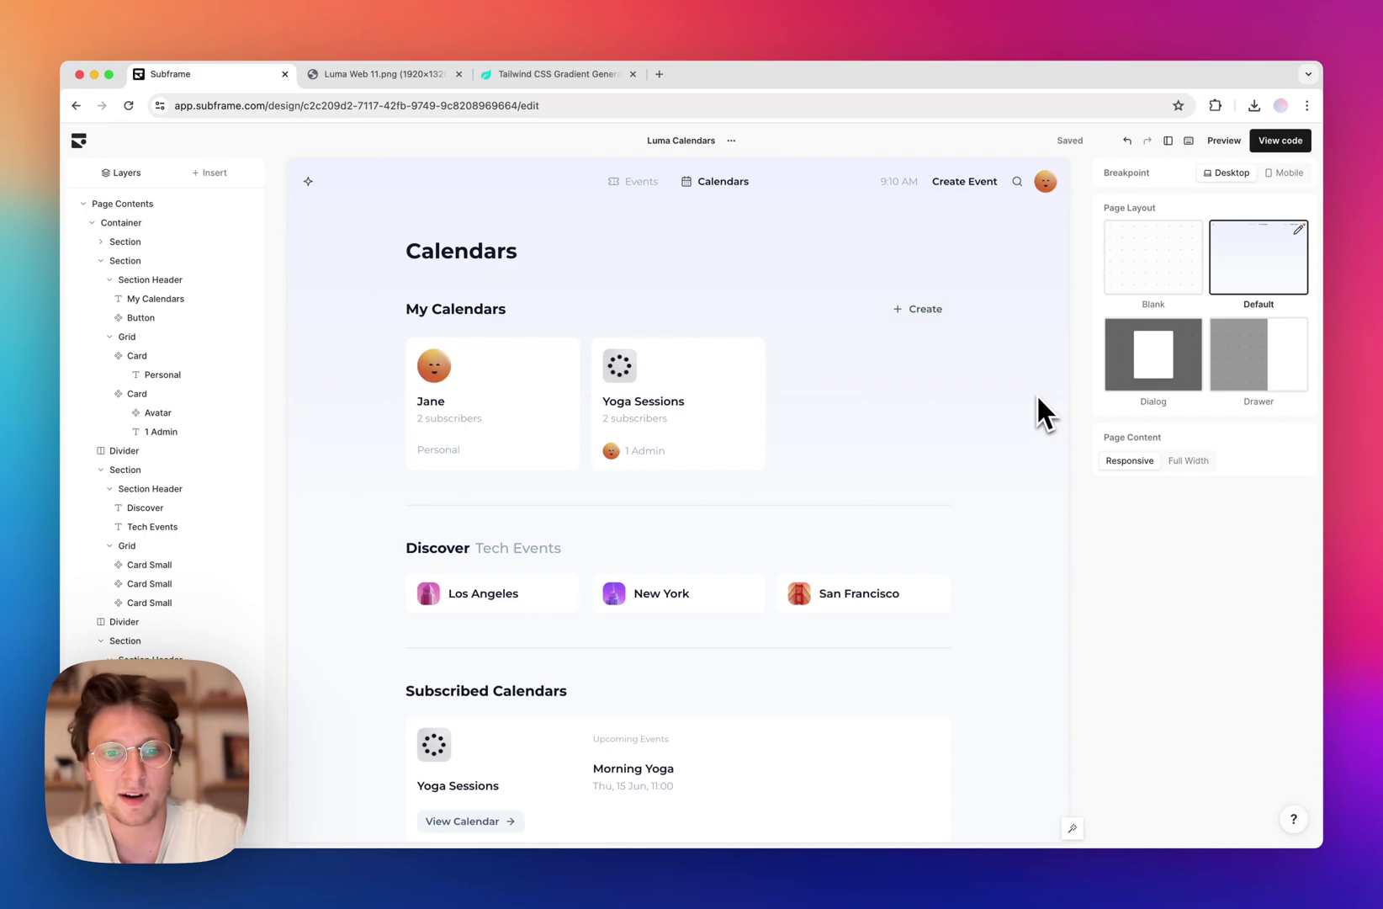
pyautogui.scroll(-1, 1037, 397)
pyautogui.scroll(1, 1039, 404)
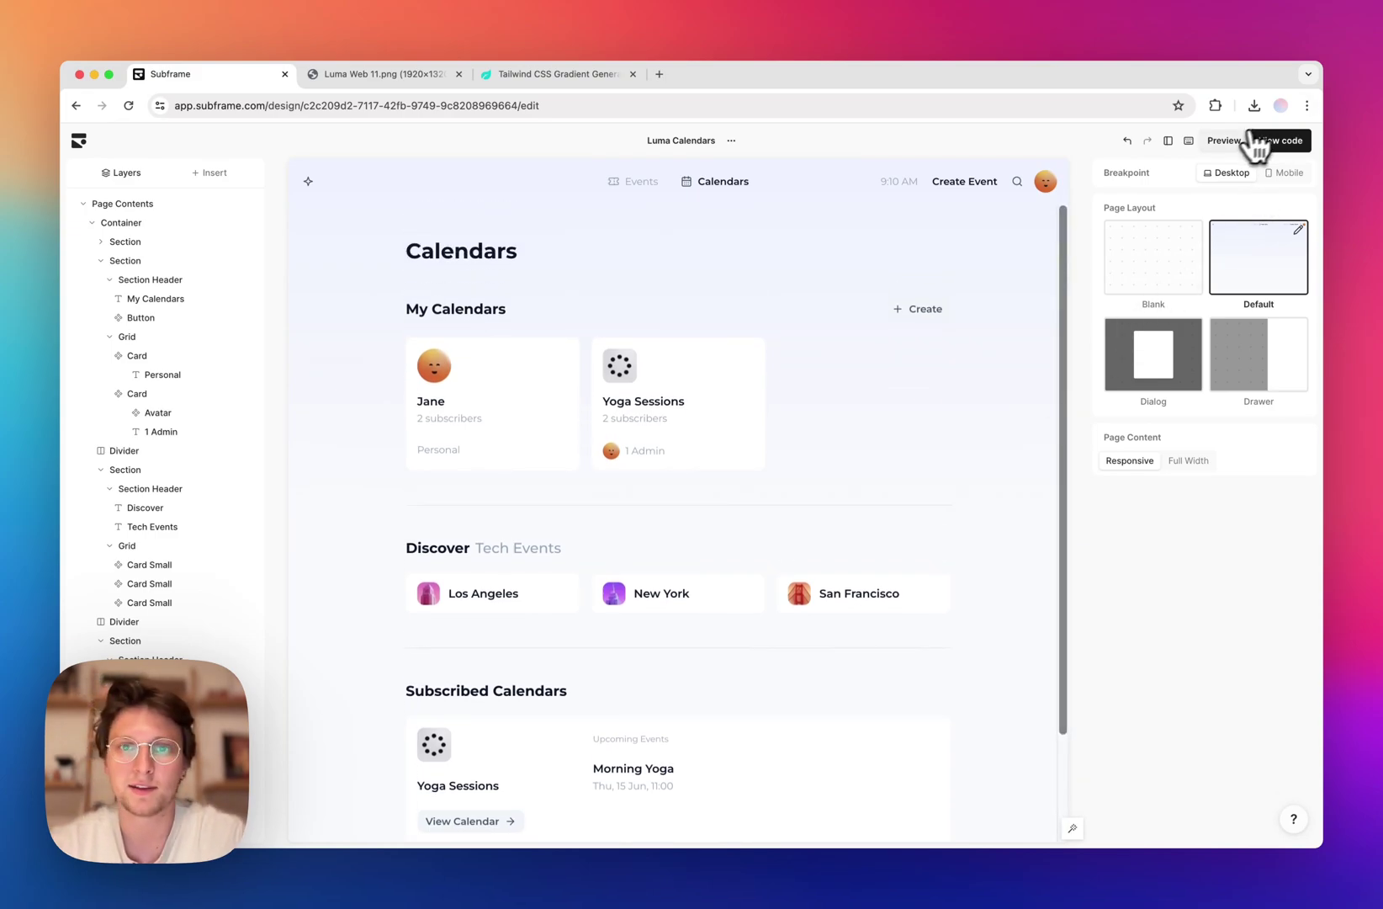
# - Preview the finished Calendars page with its gradient background
pyautogui.click(1224, 141)
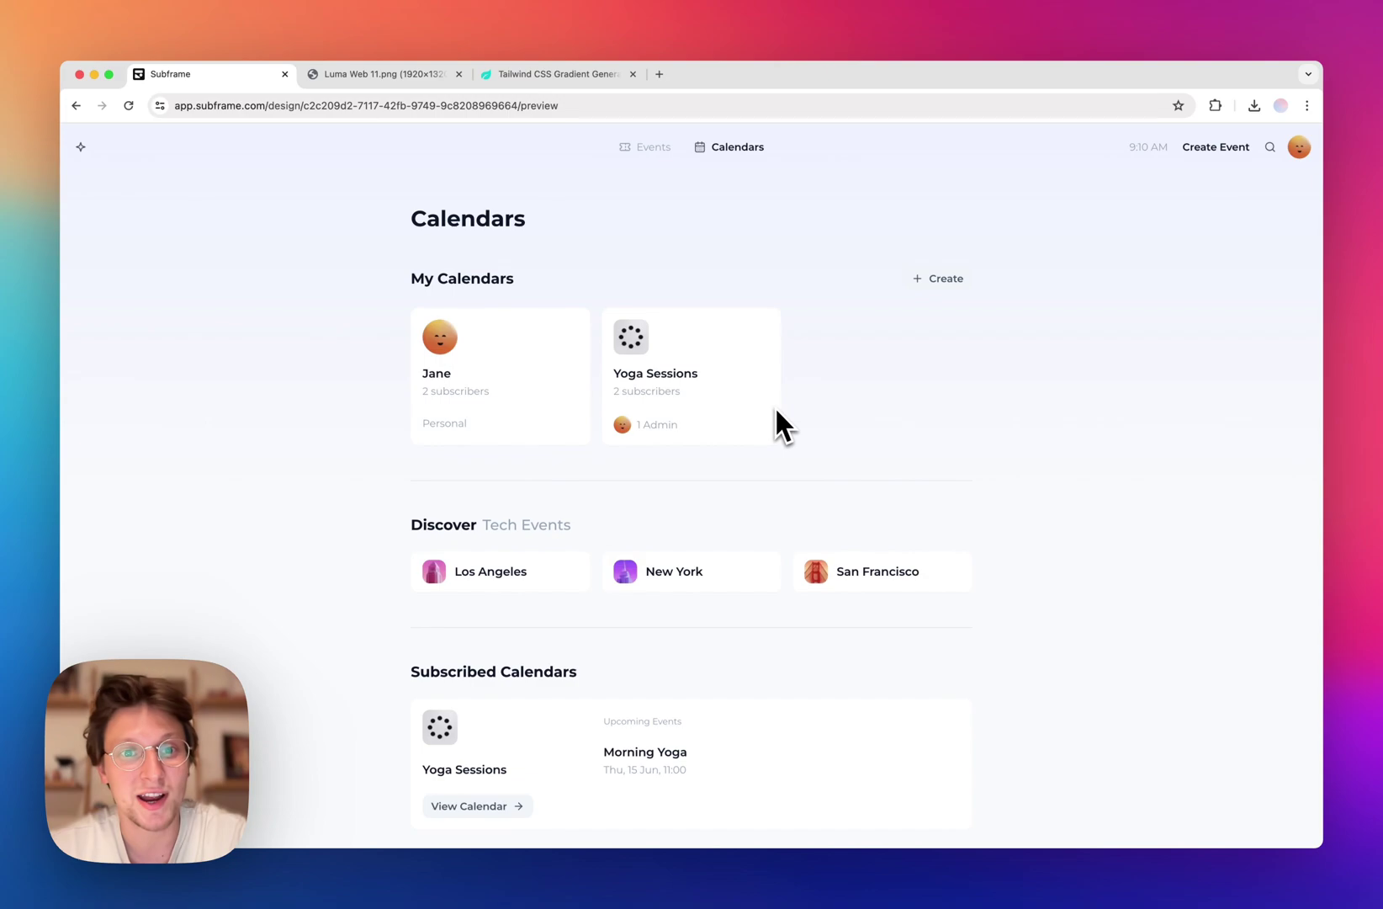
pyautogui.scroll(-3, 774, 406)
pyautogui.scroll(3, 774, 406)
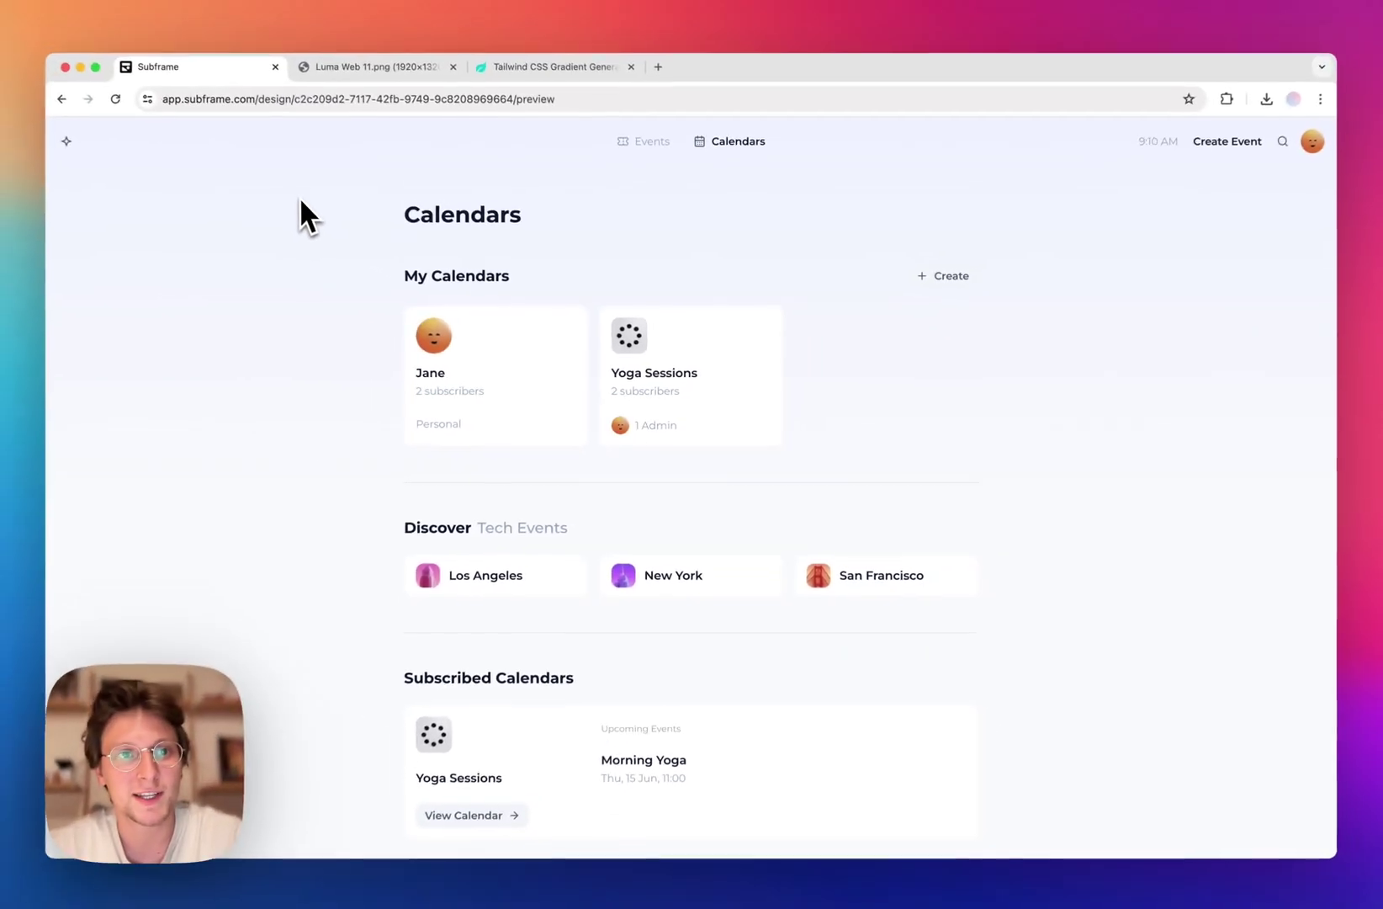
# - Copy the LumaCalendars page's generated React code from the code view
pyautogui.press('Escape')
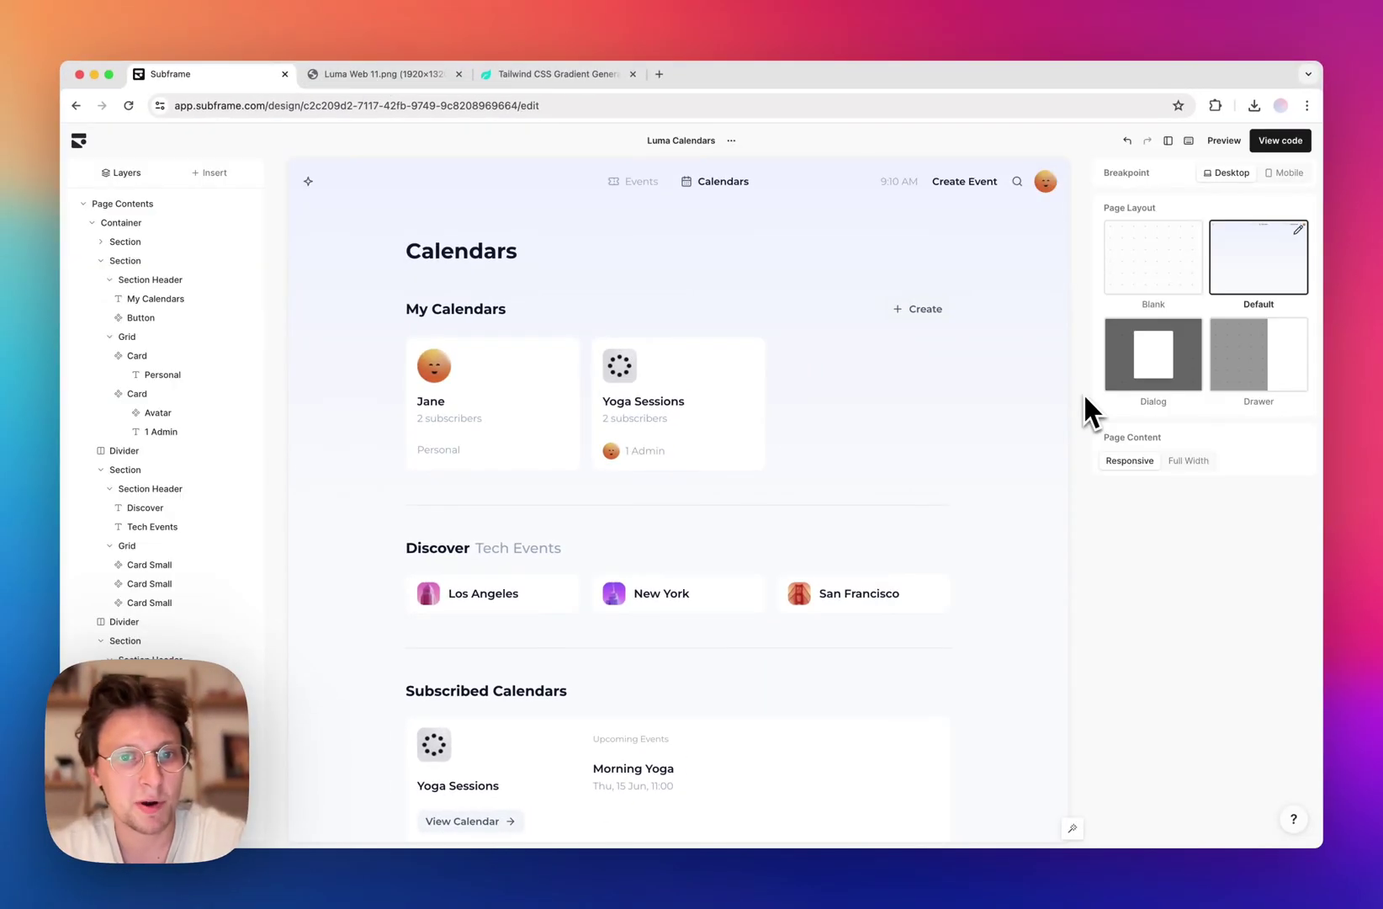
pyautogui.click(1287, 143)
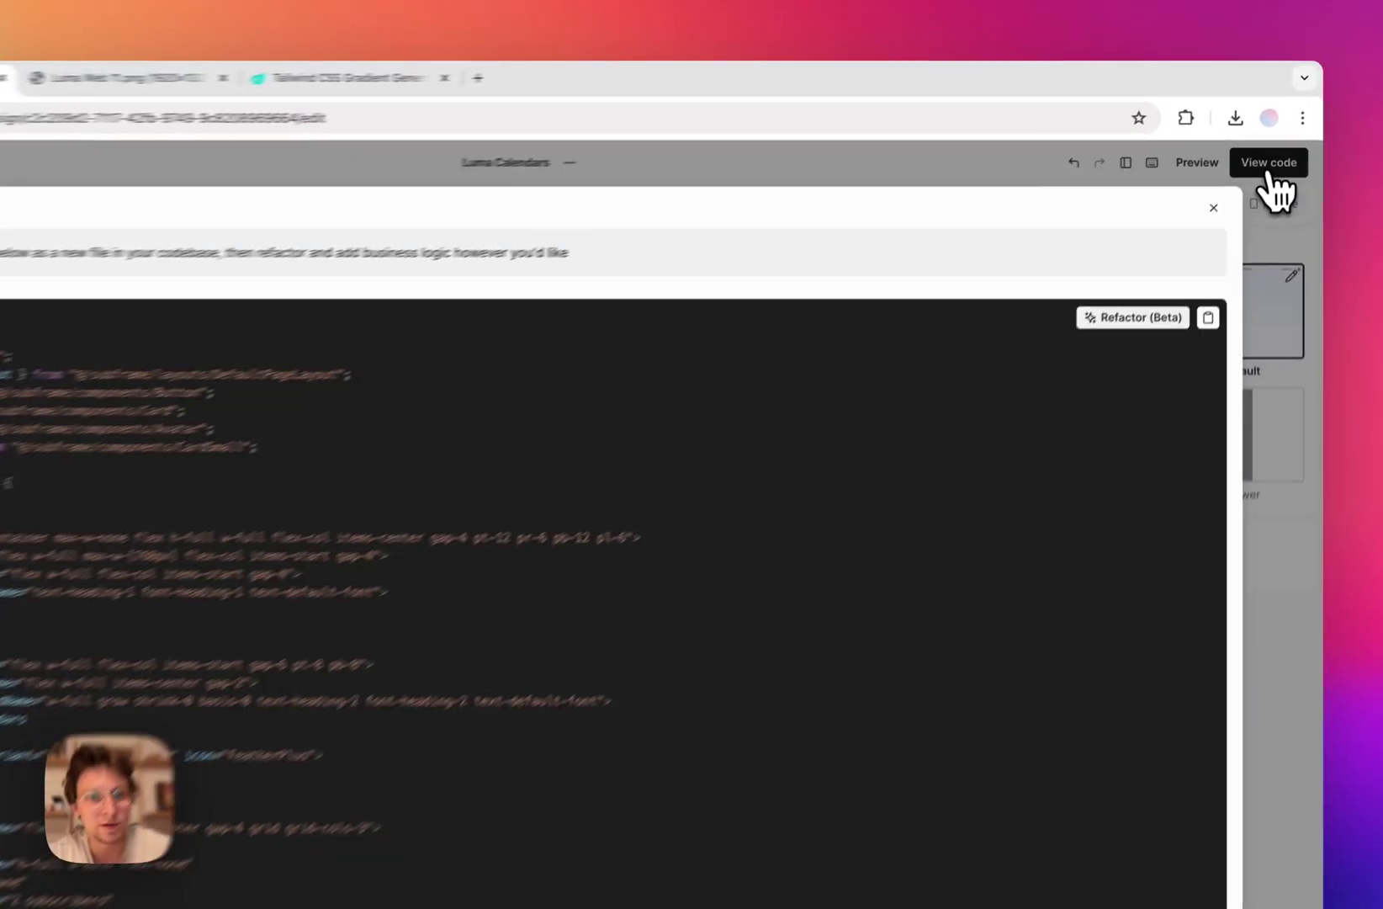
pyautogui.click(1291, 284)
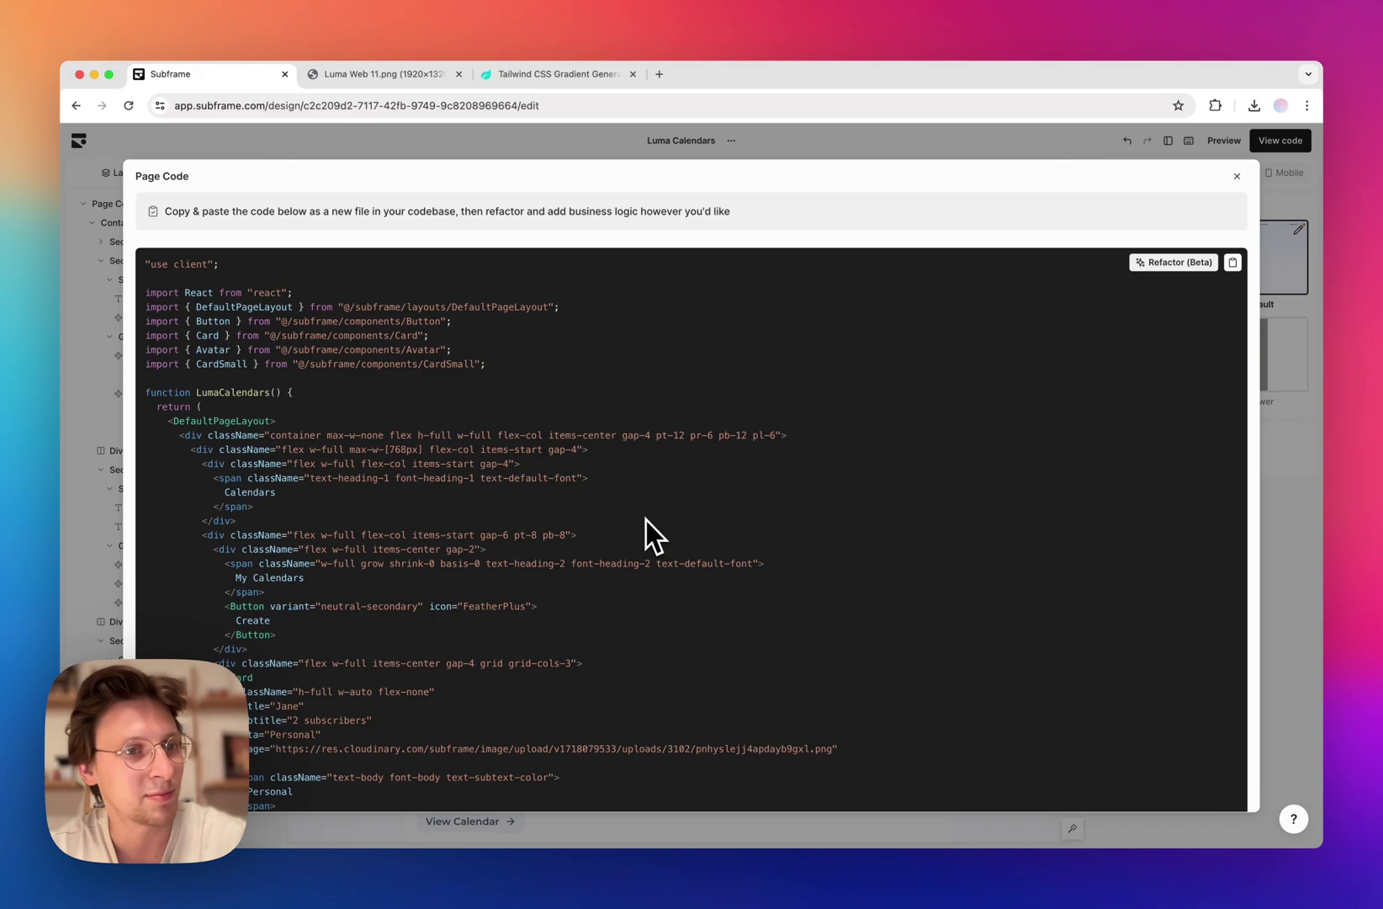
pyautogui.click(1236, 176)
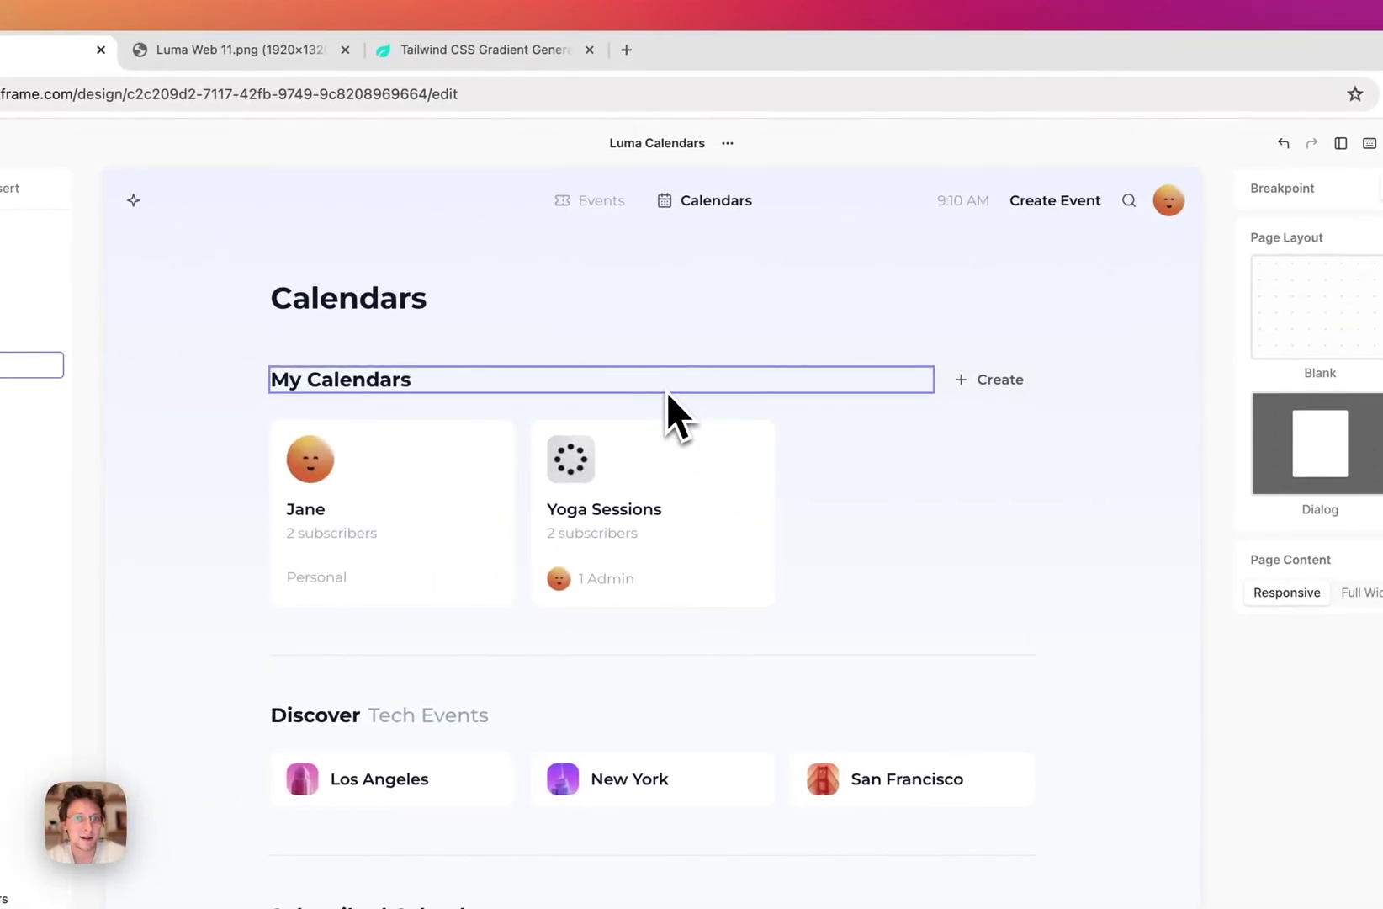